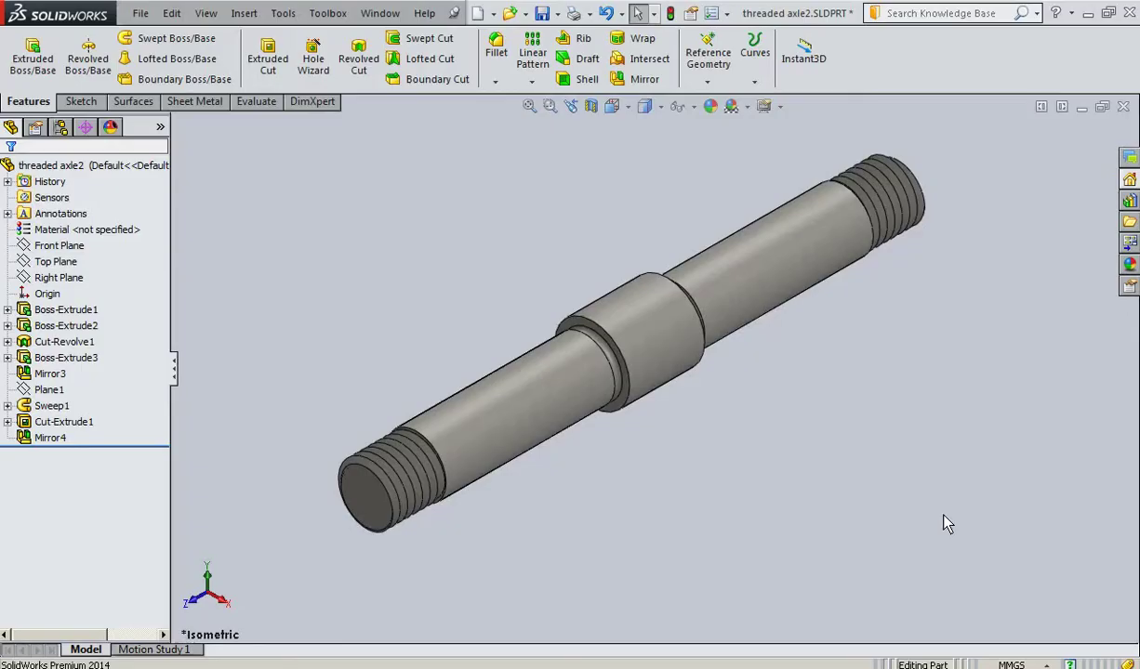
Leave the threaded axle2 part and switch to the scooter assembly2 window.
mouse_move(604, 479)
middle_mouse_down("ctrl")
mouse_move(650, 475)
mouse_move(667, 409)
middle_mouse_up("ctrl")
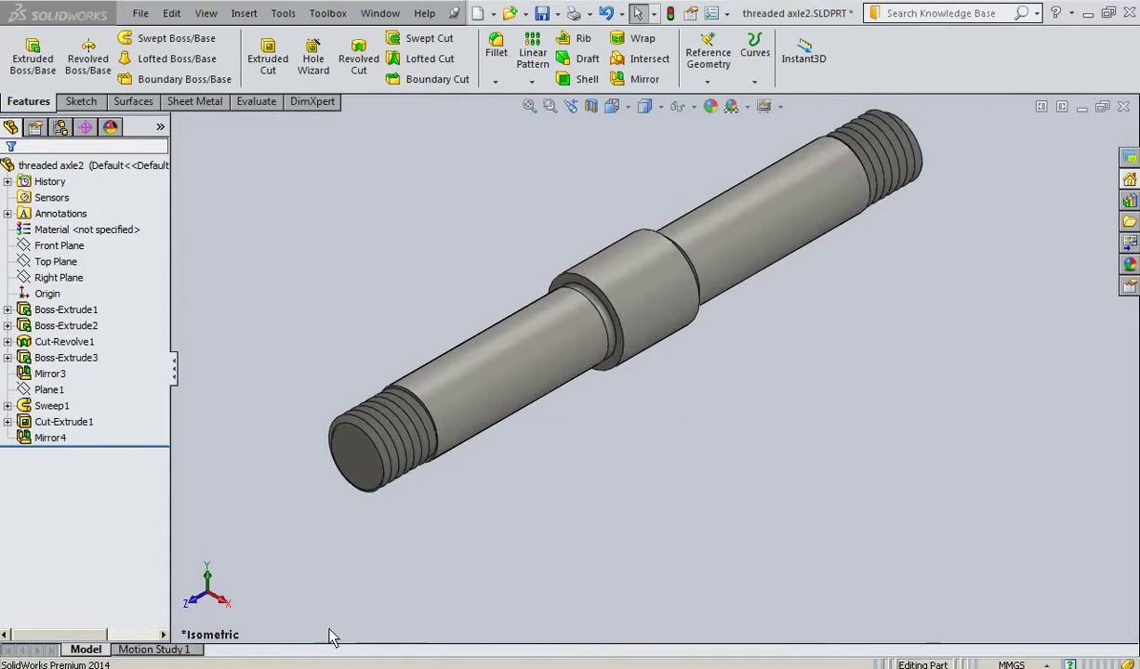
key("ctrl+Tab")
Zoom and orbit onto the threaded axle end beside the rear wheel hub.
scroll(492, 507, "down", 1)
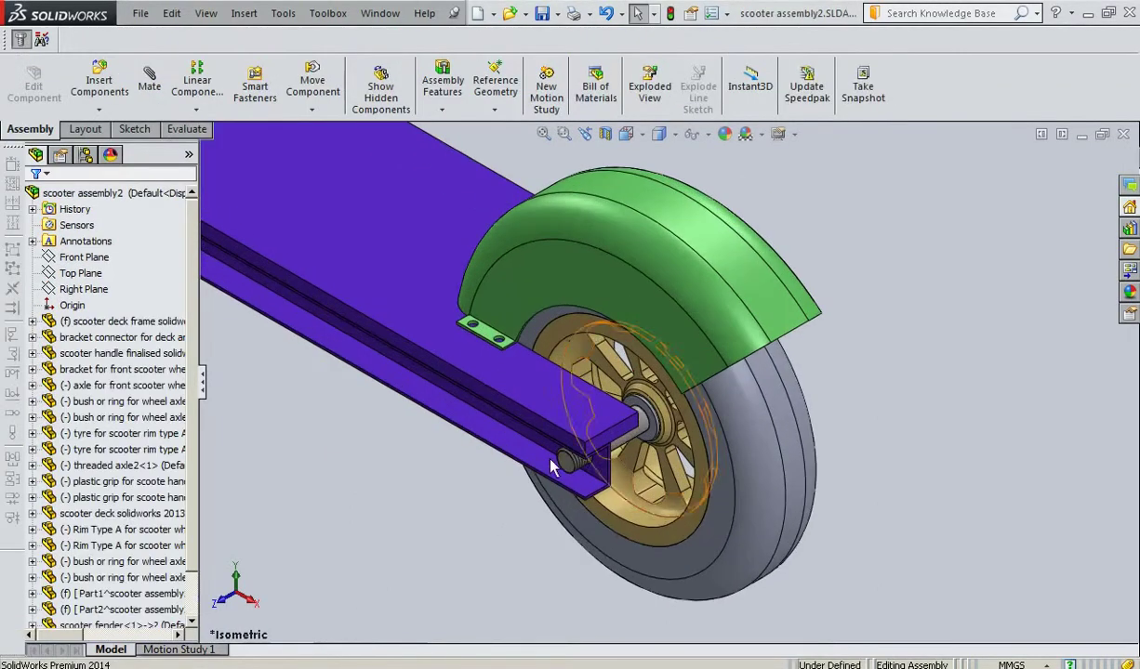
scroll(496, 477, "down", 1)
scroll(516, 474, "down", 2)
scroll(520, 469, "down", 1)
scroll(522, 466, "down", 1)
scroll(474, 476, "down", 1)
scroll(490, 468, "down", 1)
mouse_move(492, 468)
middle_mouse_down()
mouse_move(398, 511)
mouse_move(470, 494)
mouse_move(483, 458)
mouse_move(467, 460)
mouse_move(394, 468)
mouse_move(491, 475)
mouse_move(444, 492)
mouse_move(517, 496)
middle_mouse_up()
scroll(504, 476, "down", 2)
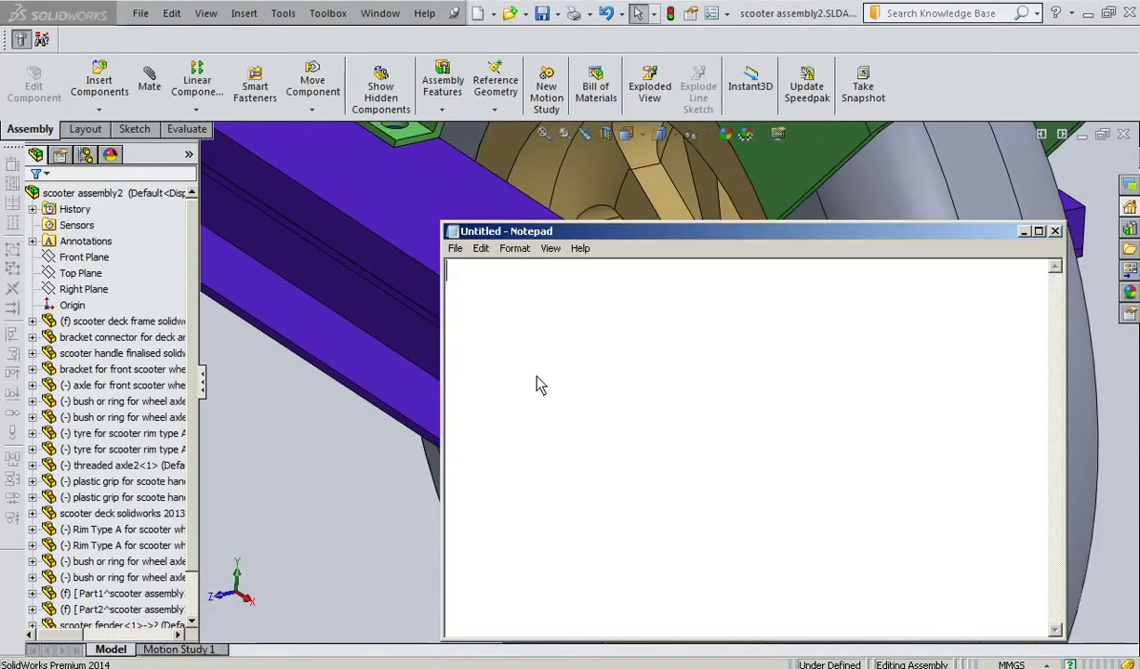
Write 'NOW WE ARE GOING TO CREATE NUT FOR THE AXLE' in Notepad and minimize it.
type("NOW WE ARE GOING TO CREATEB")
key("BackSpace")
type("NUT FOR THE AXLE")
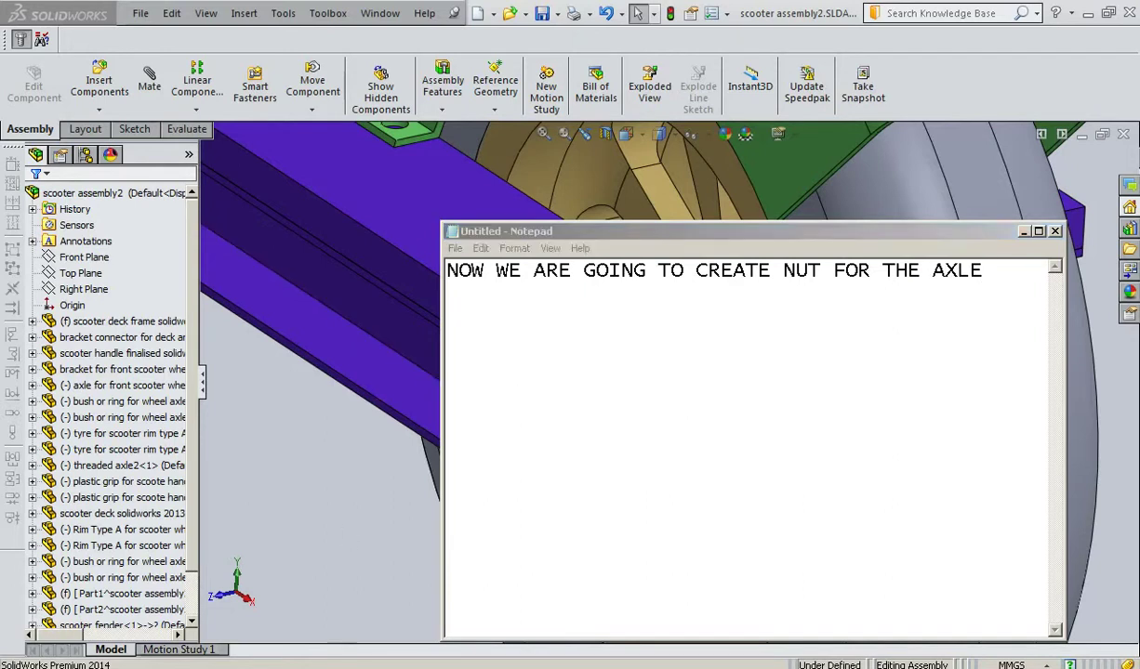
left_click(340, 502)
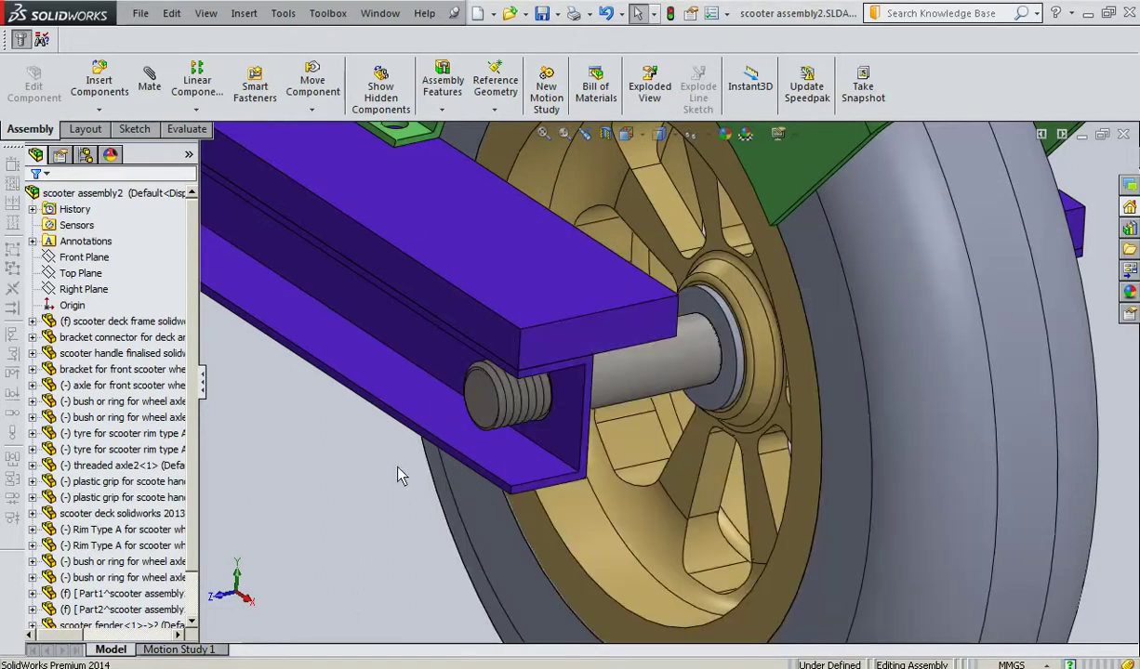
Create a new part and start a sketch on the Front Plane.
left_click(476, 14)
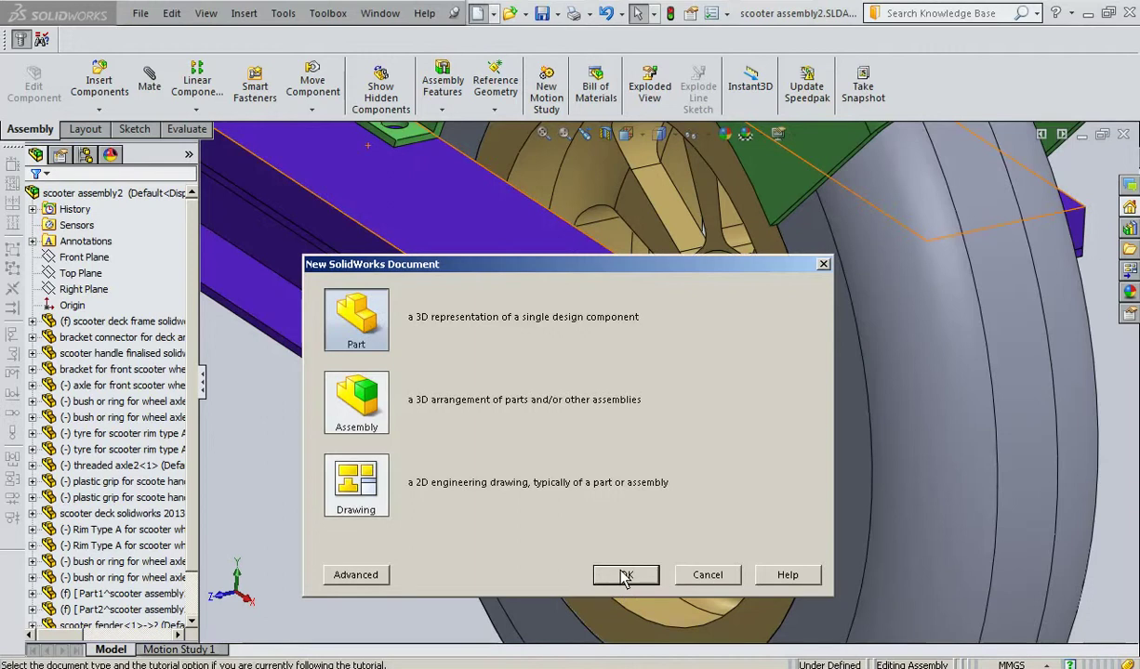
left_click(625, 576)
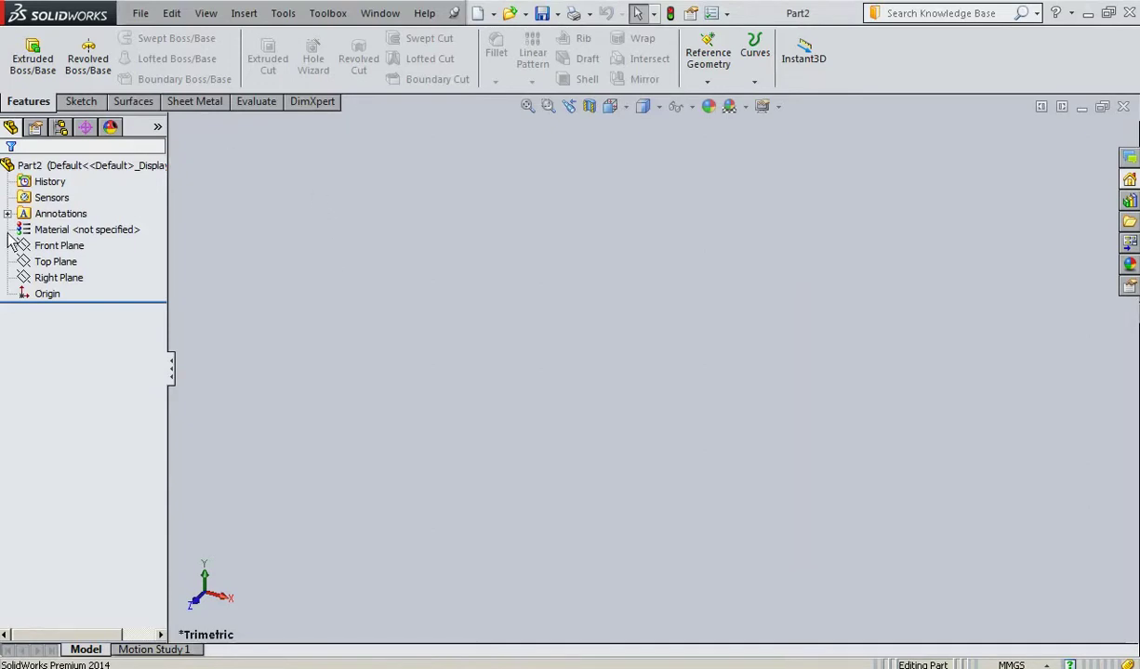
left_click(43, 247)
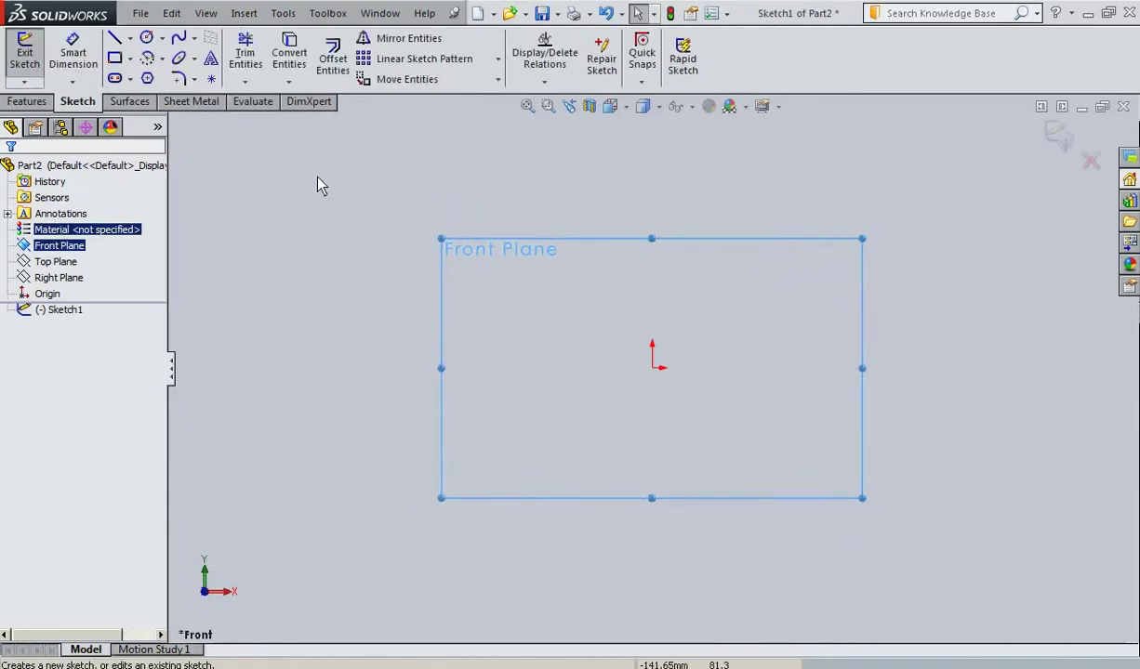
Draw a six-sided polygon centred on the origin, then bring Notepad forward.
left_click(147, 78)
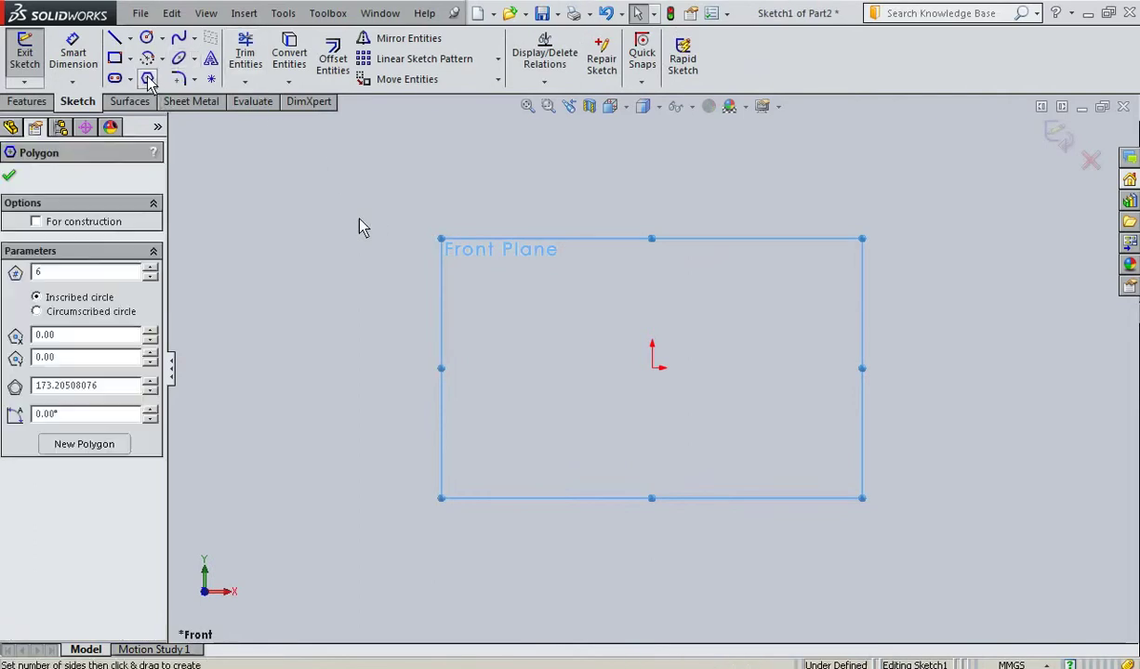
left_click(653, 368)
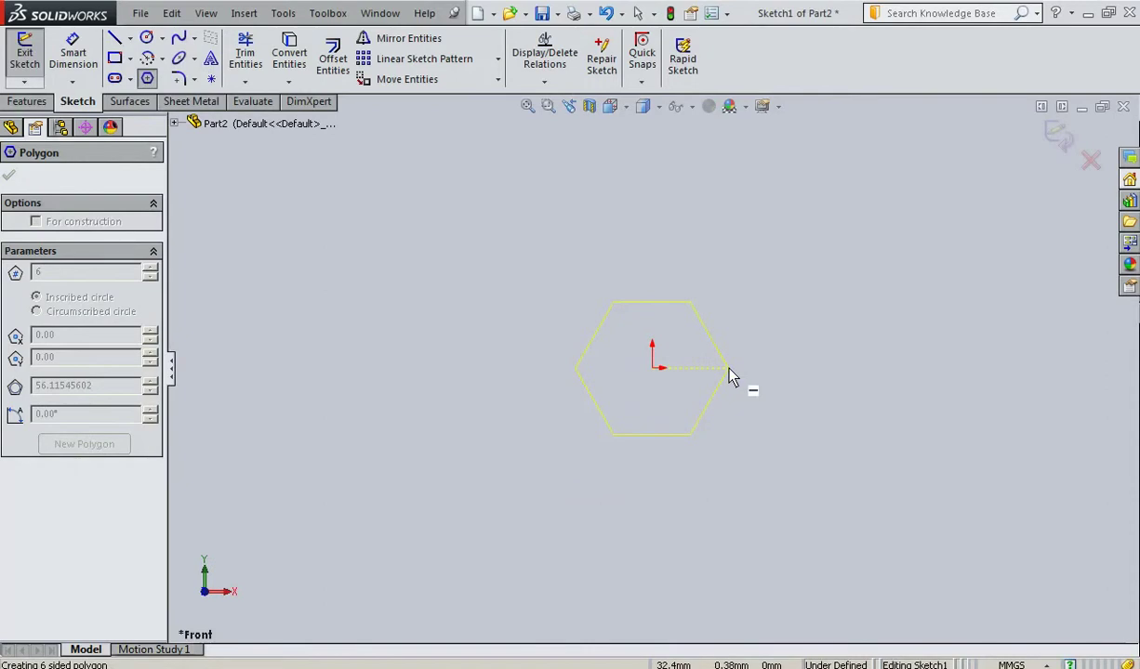
left_click(731, 375)
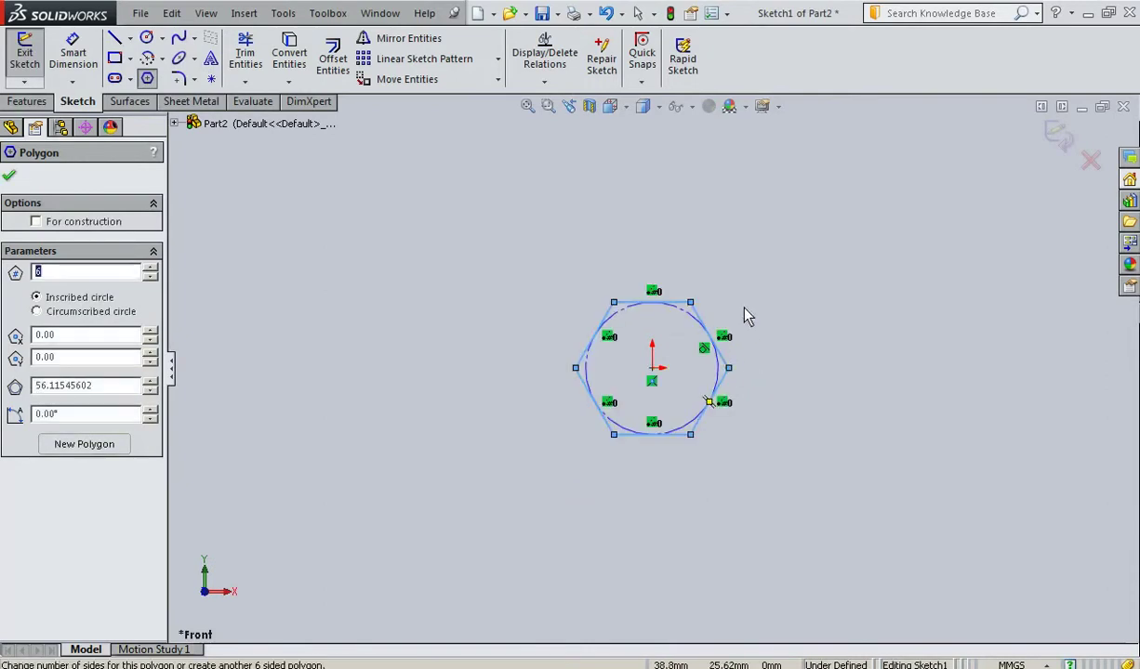
left_click(9, 175)
scroll(738, 394, "down", 2)
scroll(586, 382, "up", 3)
scroll(580, 331, "down", 3)
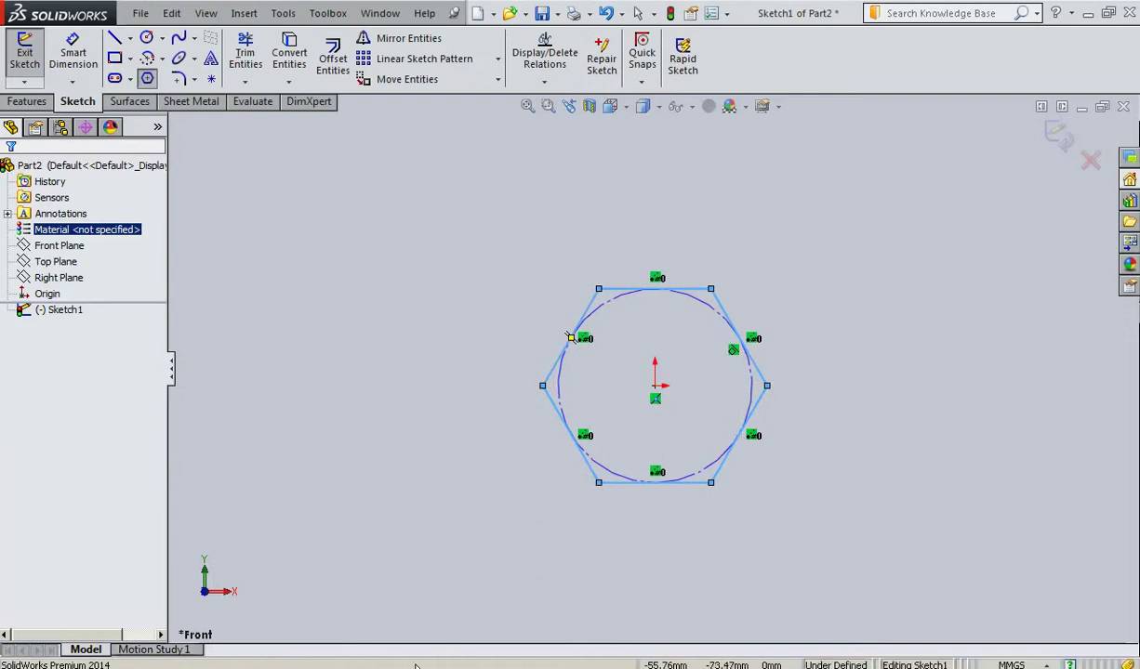
key("alt+Tab")
Add notes 'IF THE NOMINAL DIAMETER OF THE THREAD IS 6' and 'THEN, THE BORE DIAMETER OF THE NUT MUST ALSO BE 6'.
key("Return")
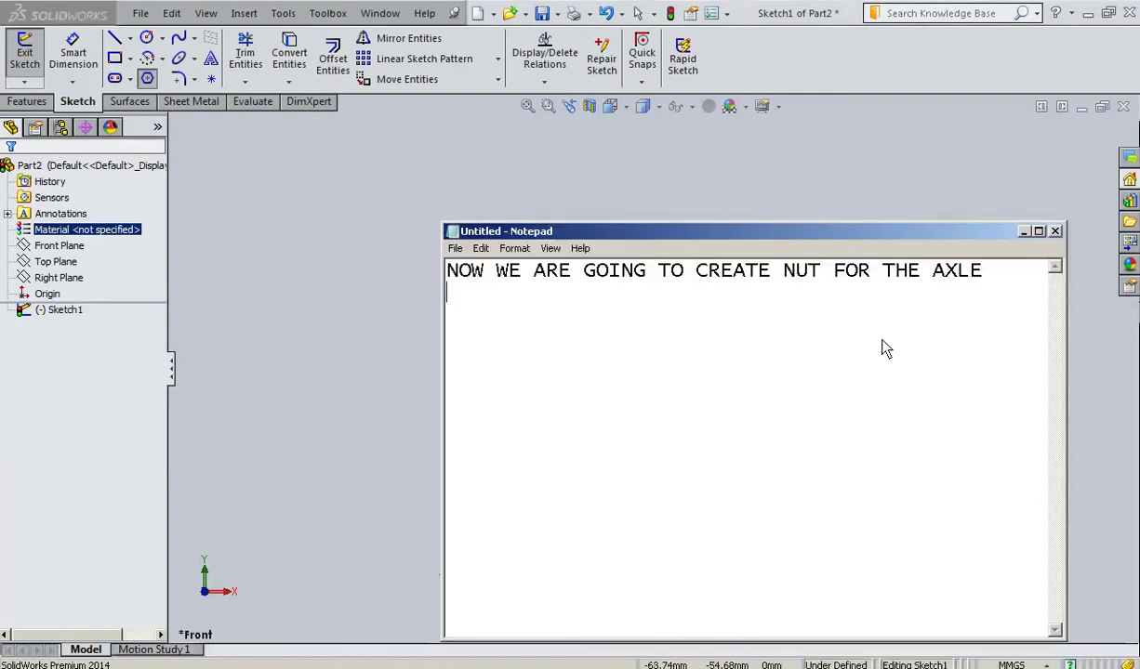
type("IF THE NO")
key("BackSpace")
key("BackSpace")
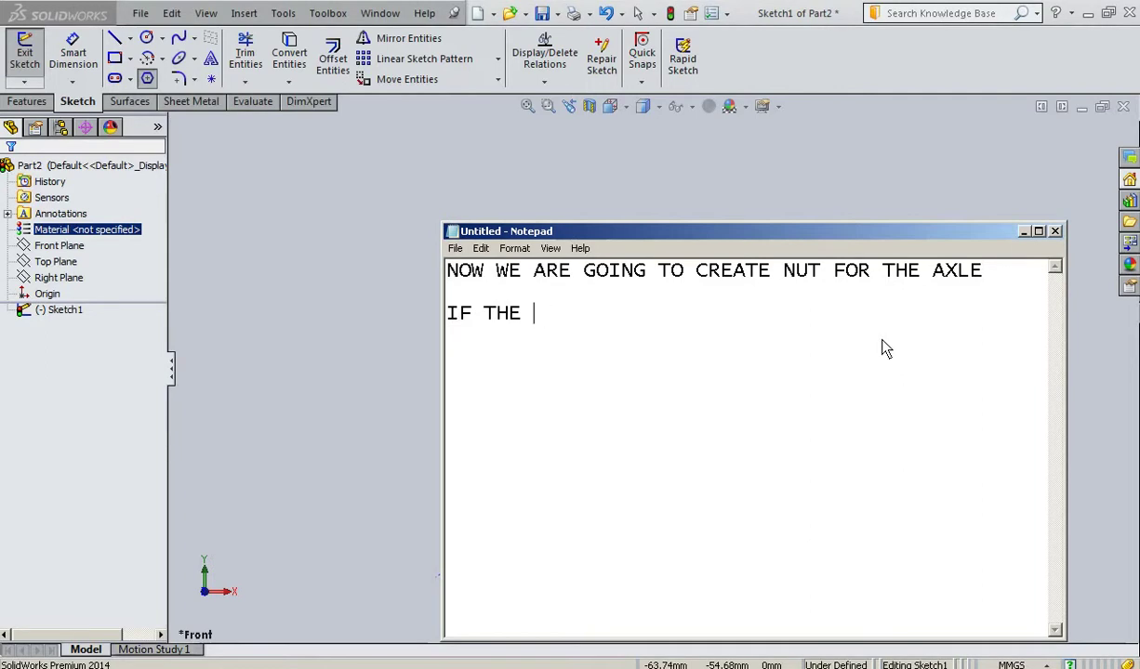
type("DIAMETER OF T")
key("BackSpace")
type("THE ")
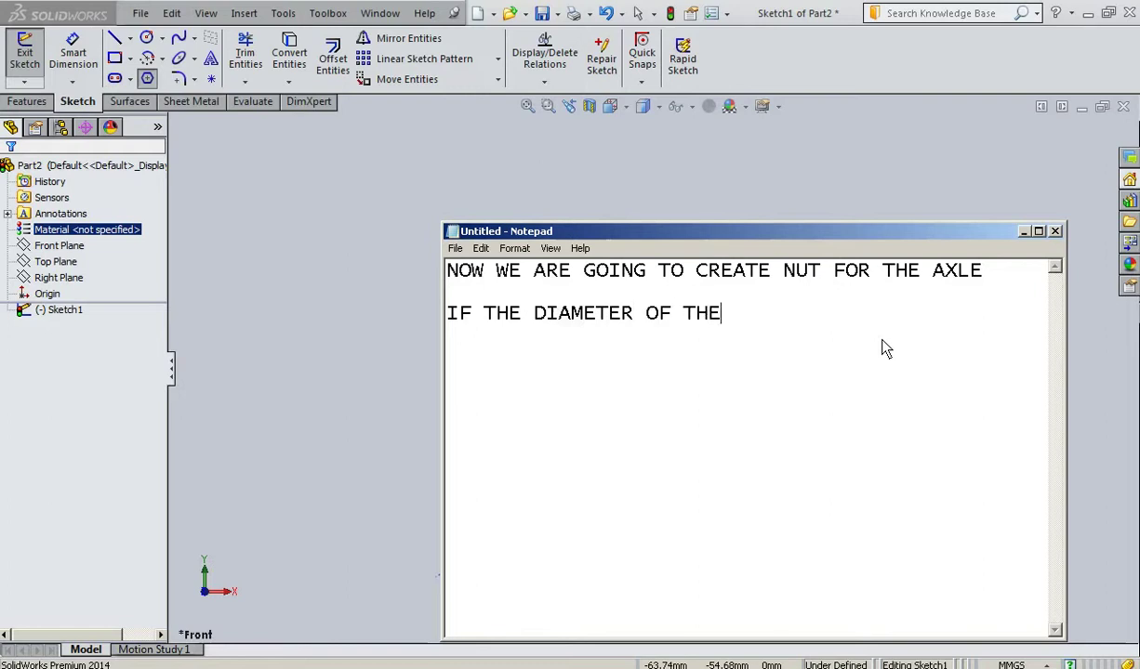
type("THREAD")
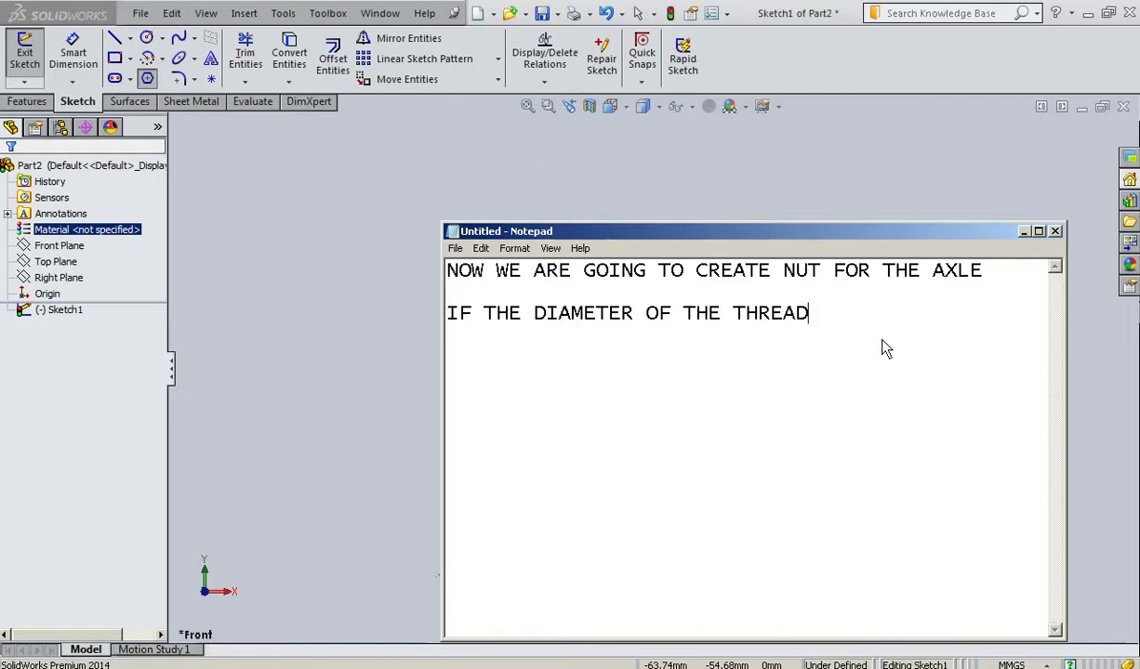
type(" IS 6")
left_click(538, 316)
type("NOMINAL")
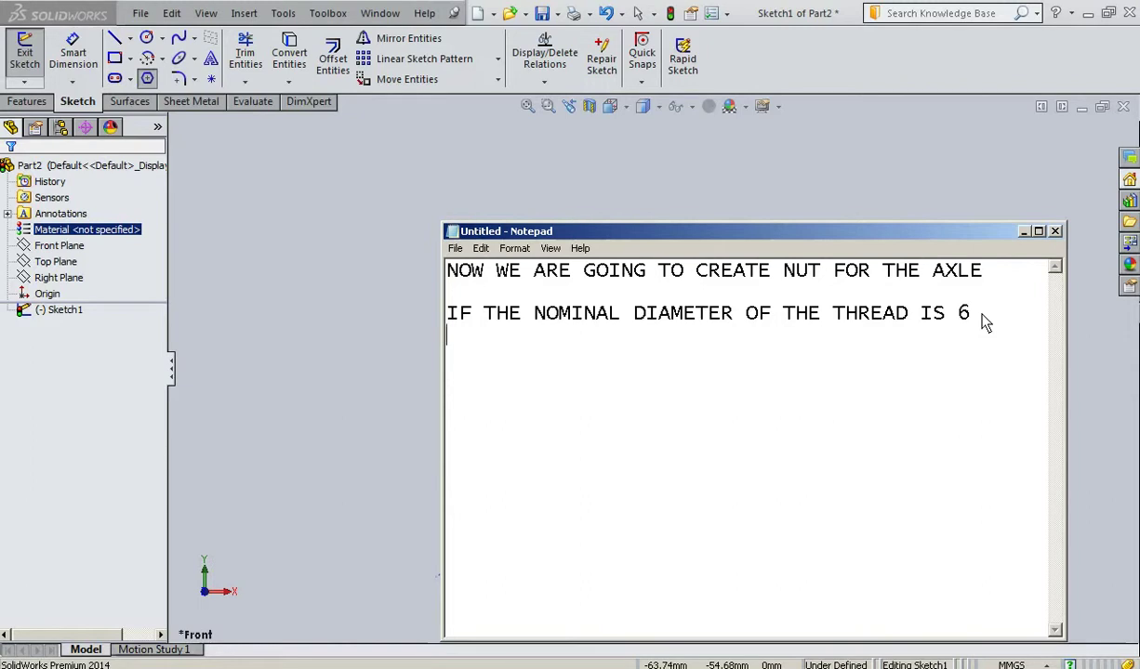
key("Return")
type("THEN, ")
type("THE ")
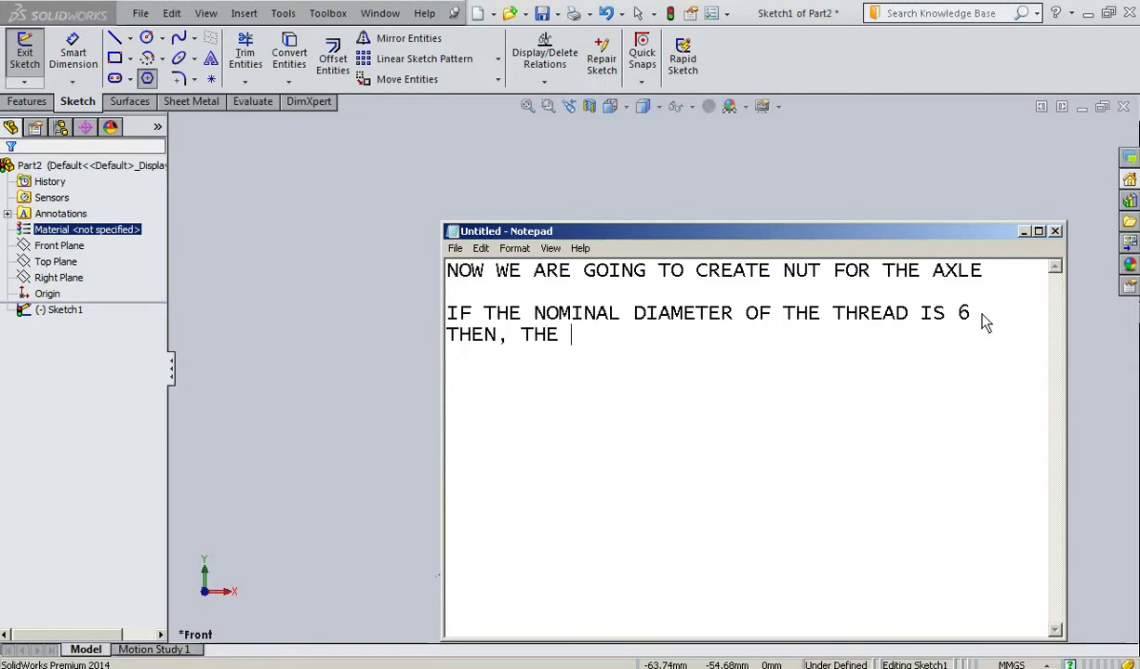
type("BORE ")
type("DIAMETER OF THE NUT ")
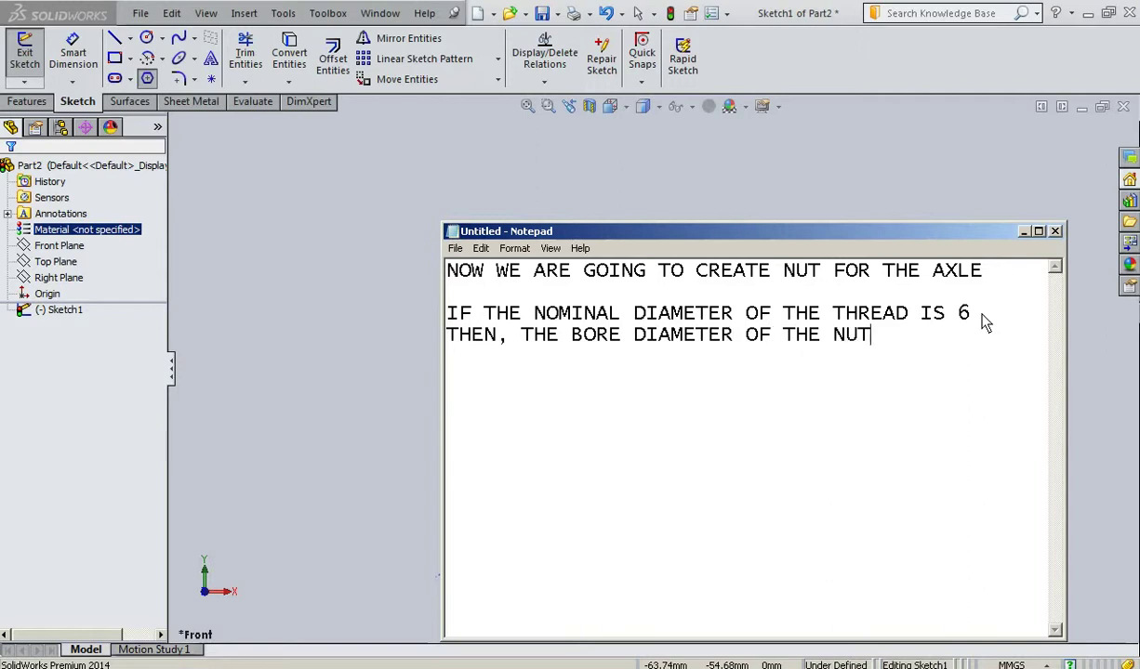
type("MUST")
type(" ALSO BE 6")
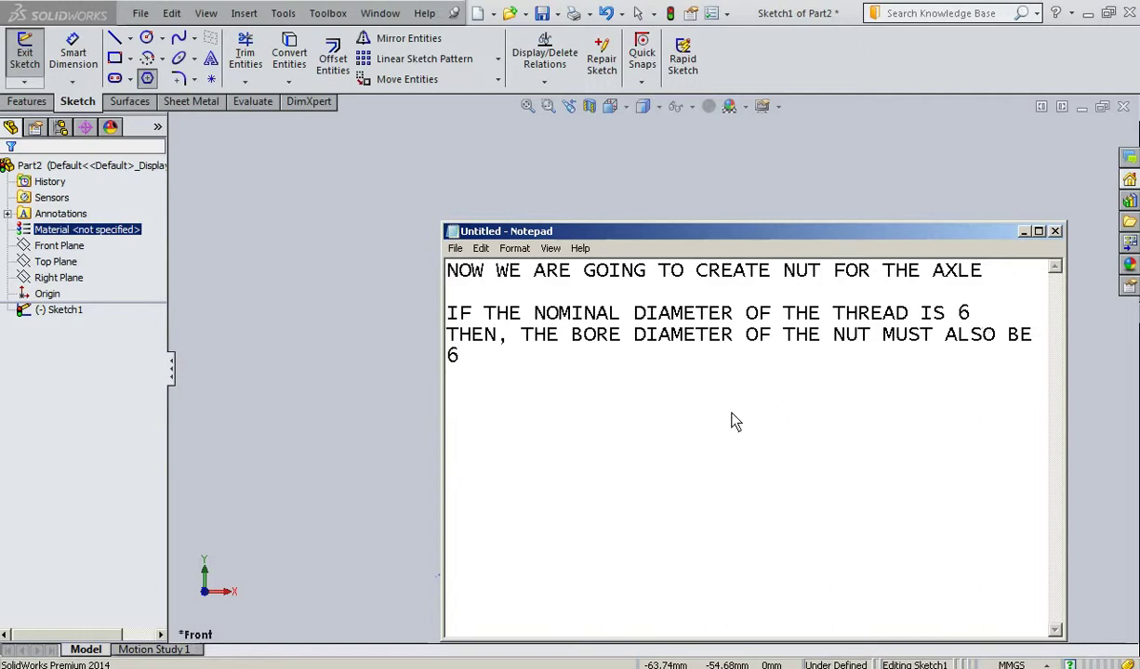
Note hexagon distance 1.7xD and thickness 0.7xD for D = 6, then minimize Notepad.
type("FOR THE HEXAGON")
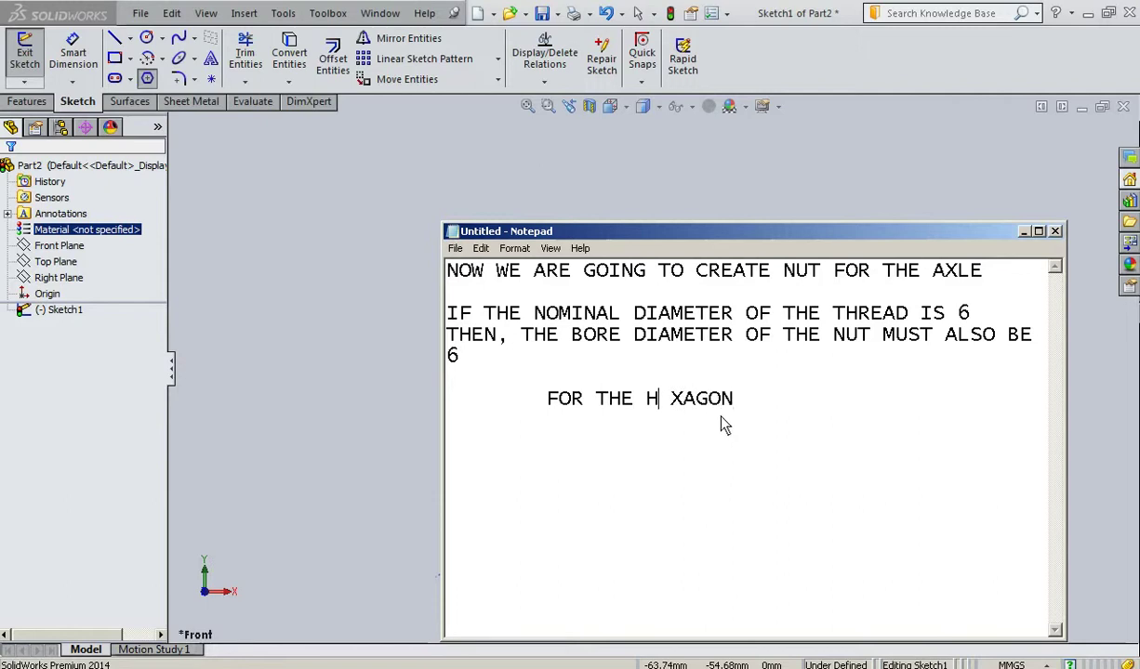
type(" OF NUT, THE DISTANCE IS ")
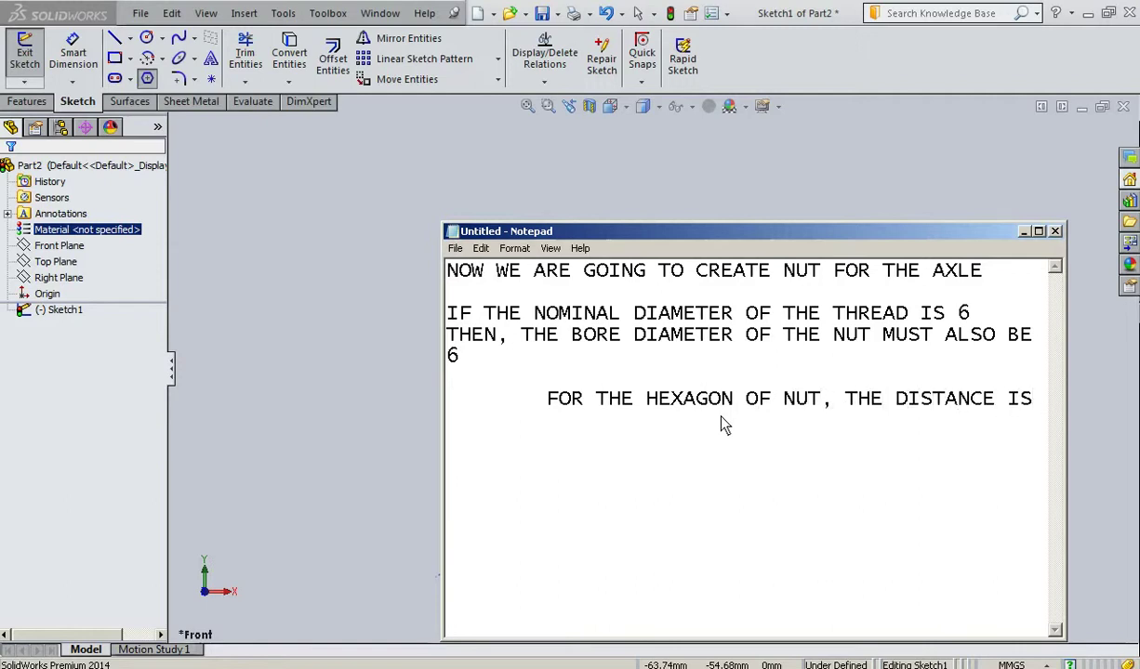
type("1.7xD  WHERE D IS THE ")
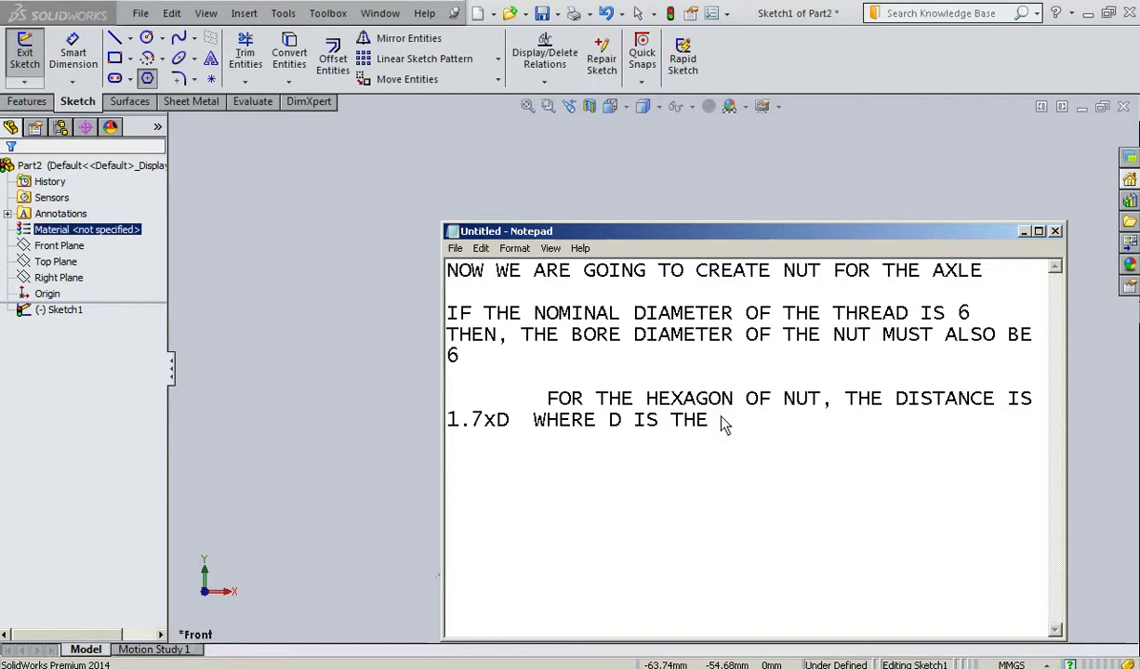
type("DIA")
type("METER ")
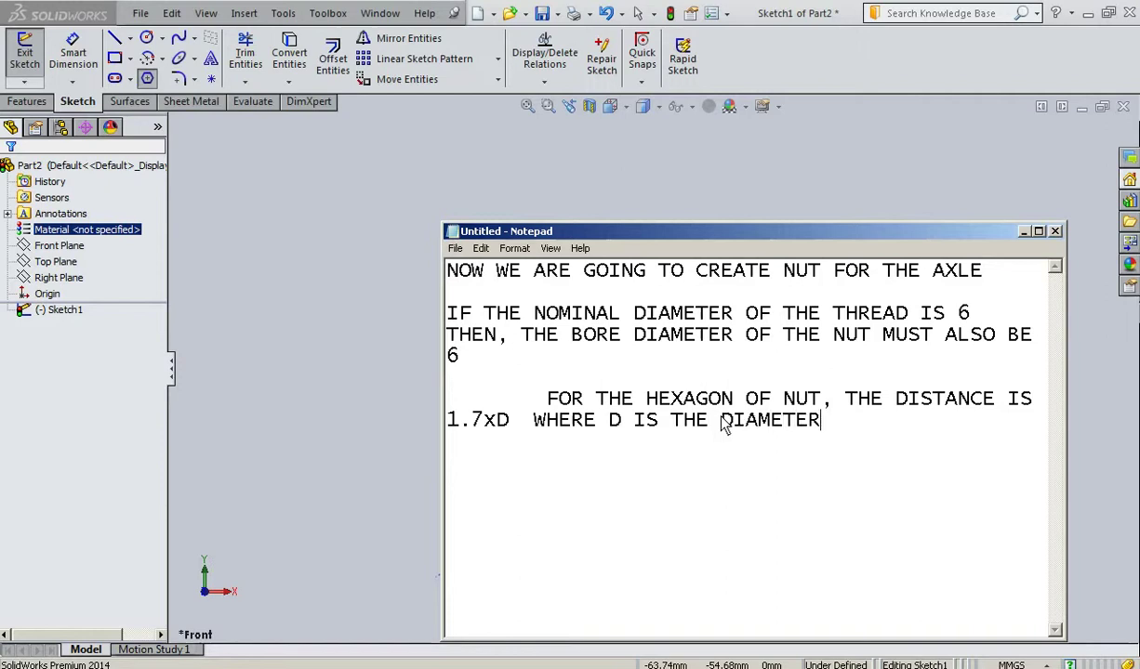
type("6 \tT")
type("HE THICKNESS IS")
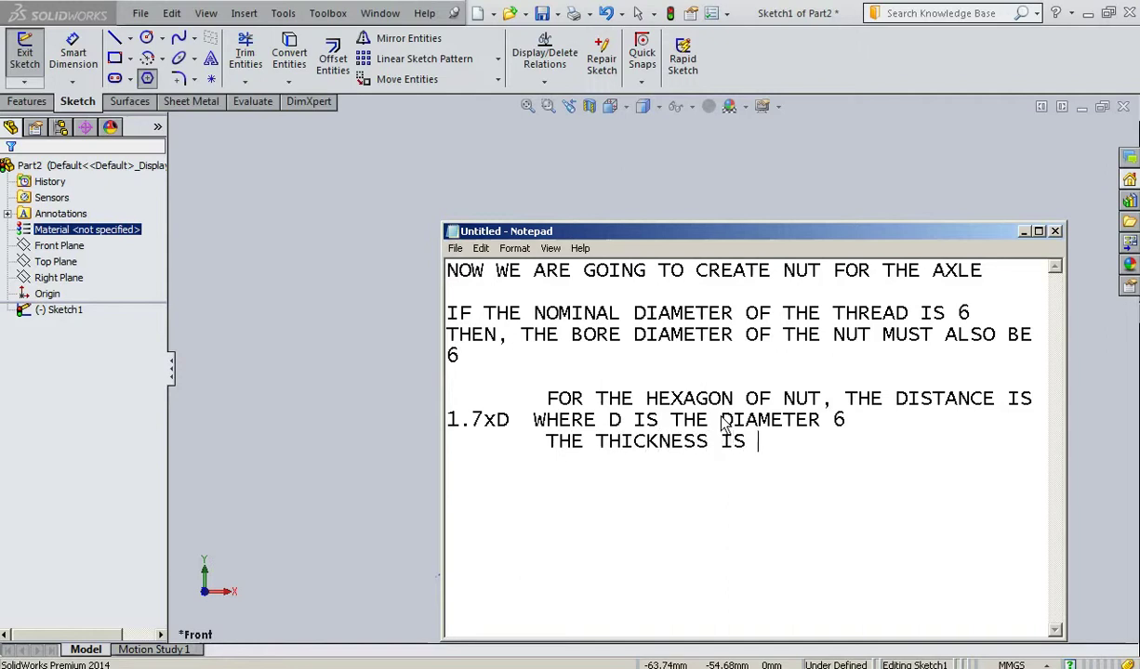
type(" 0.7")
type("xD")
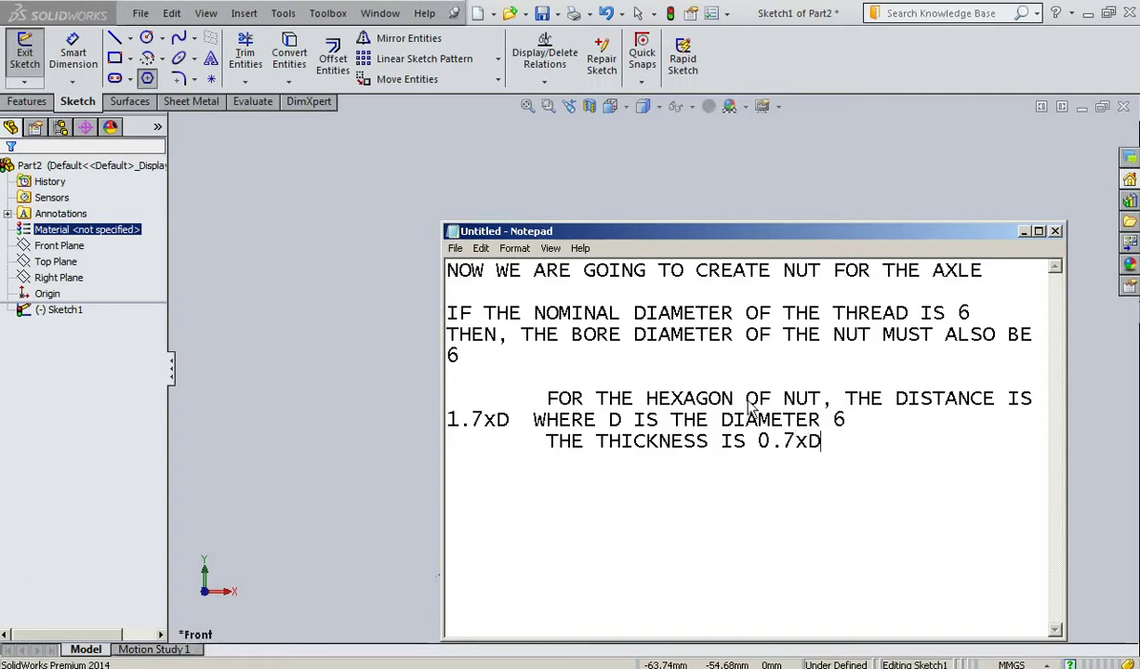
left_click(1022, 231)
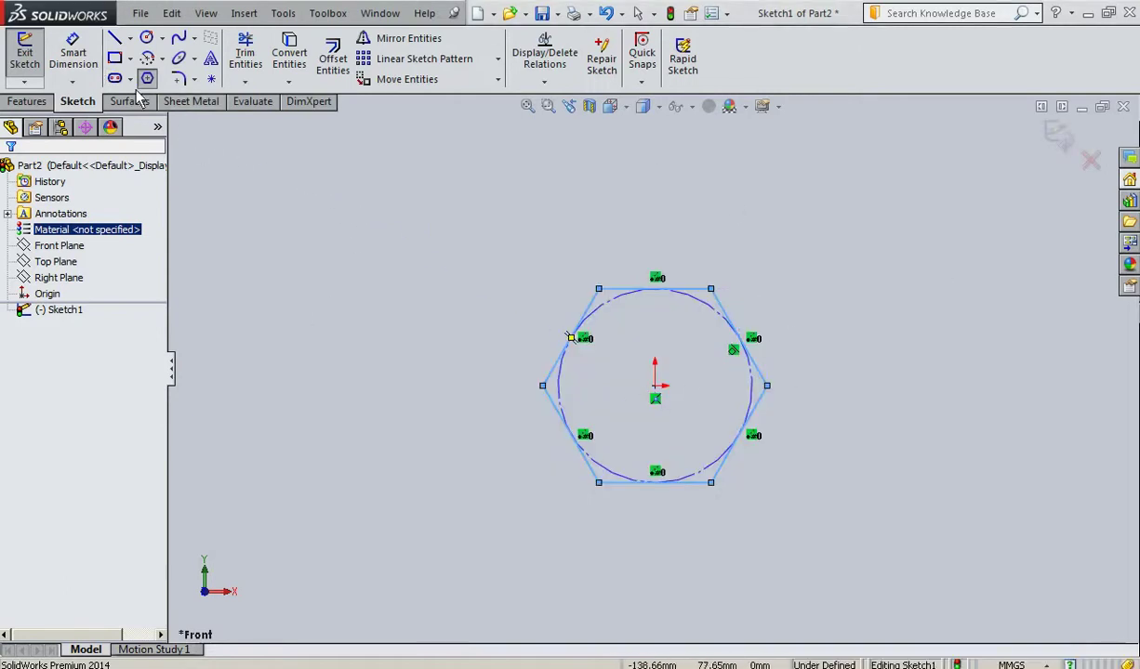
Dimension the hexagon across its left and right corners.
left_click(73, 54)
left_click(543, 387)
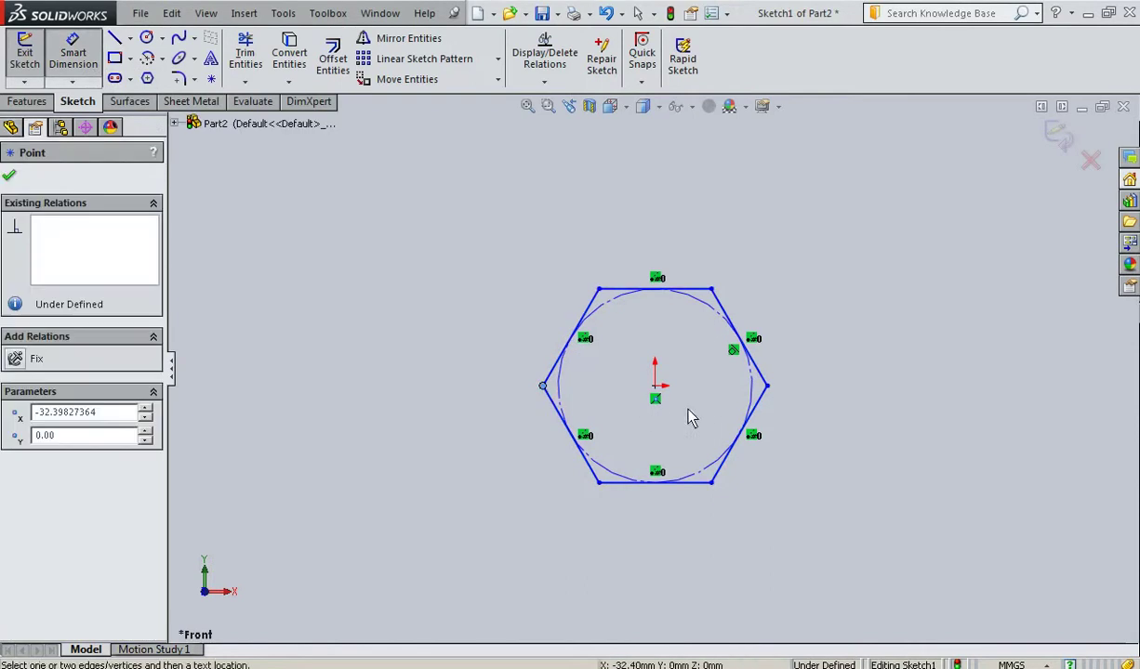
left_click(767, 386)
left_click(655, 528)
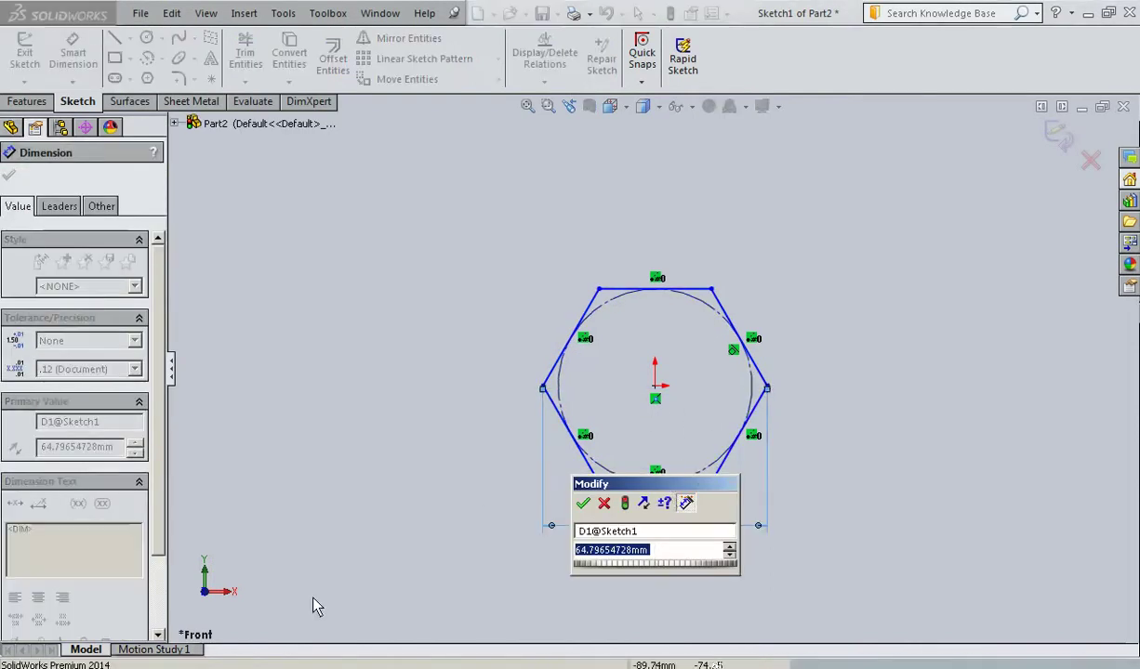
Work out 1.7 × 6 = 10.2 in Calculator.
key("super")
left_click(56, 528)
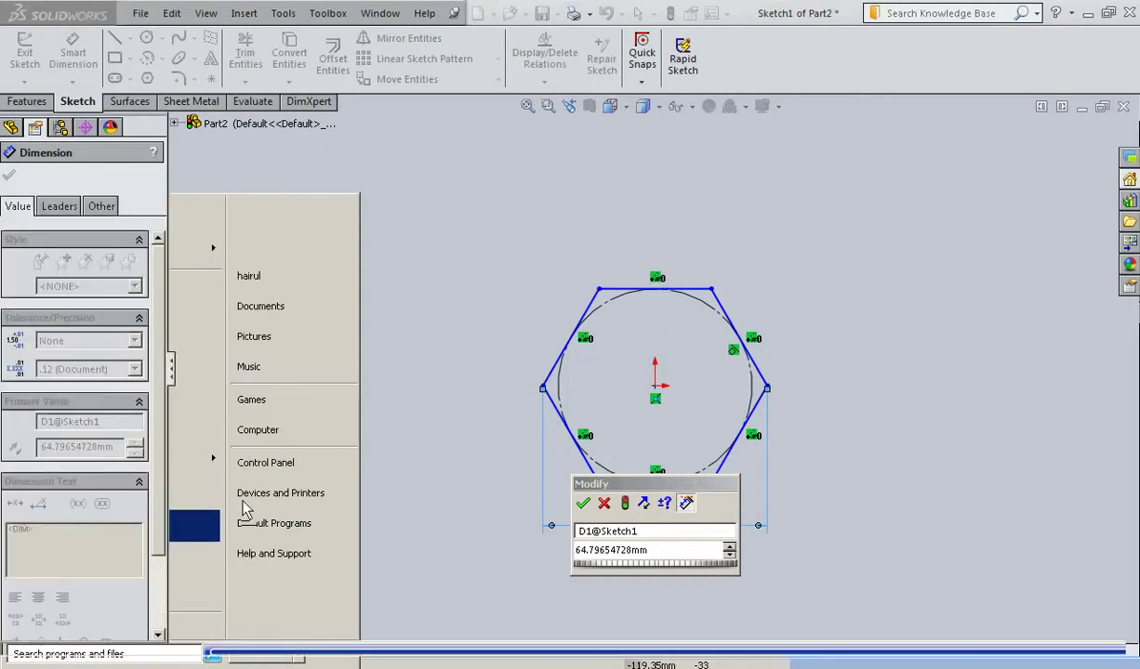
left_click(525, 477)
left_click(594, 506)
left_click(525, 420)
left_click(629, 449)
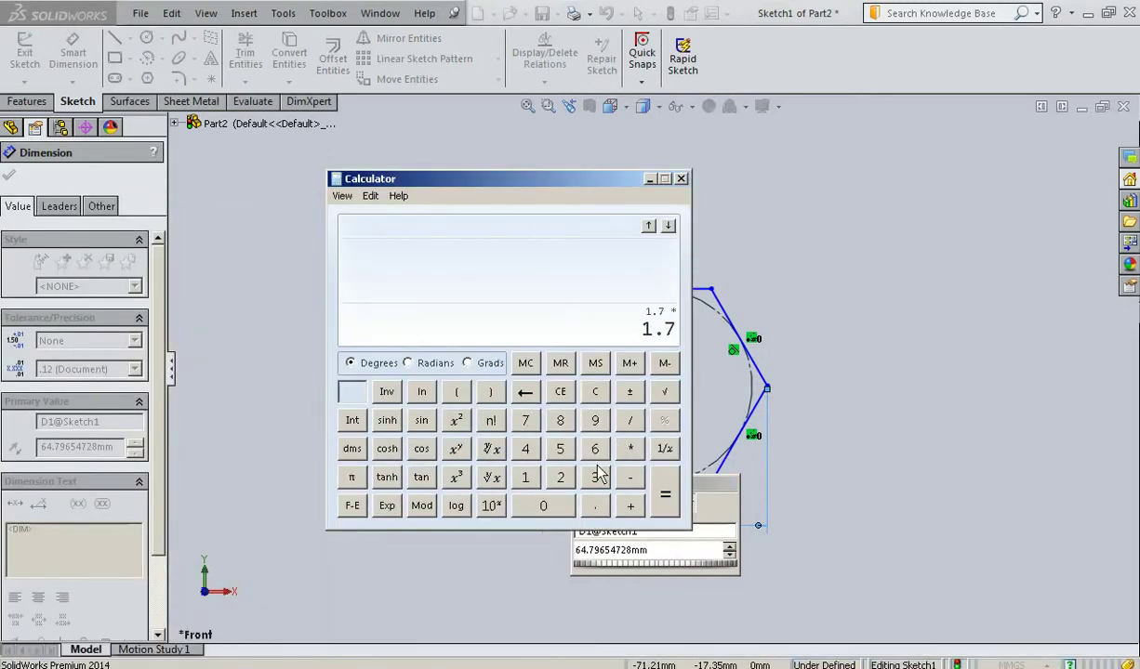
left_click(595, 449)
left_click(668, 500)
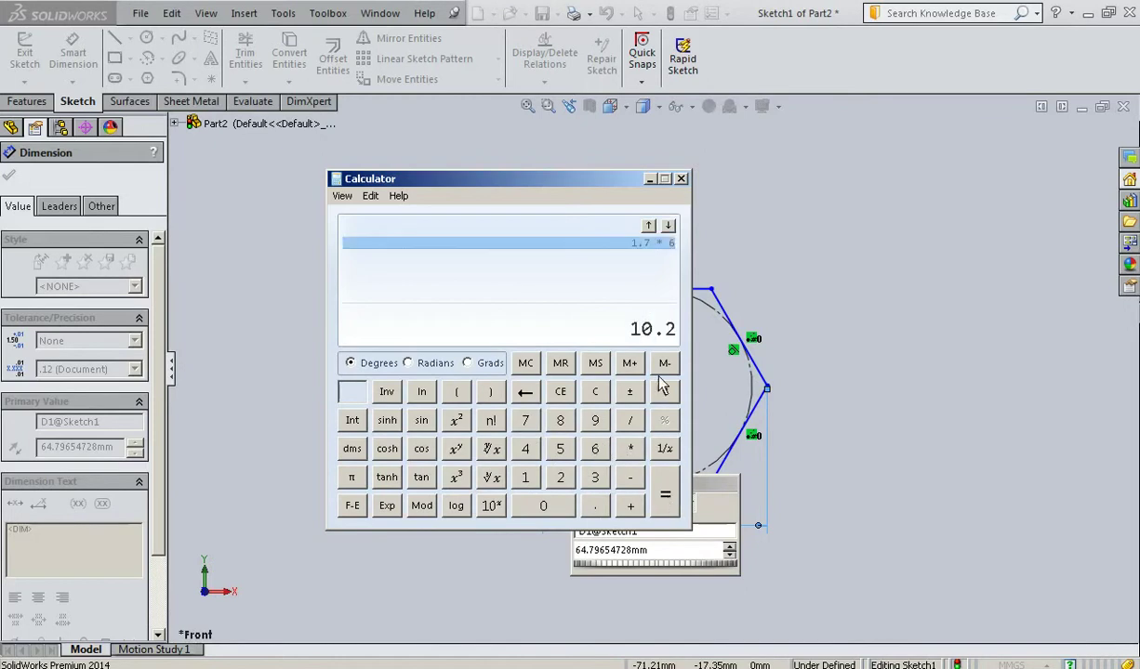
left_click(649, 179)
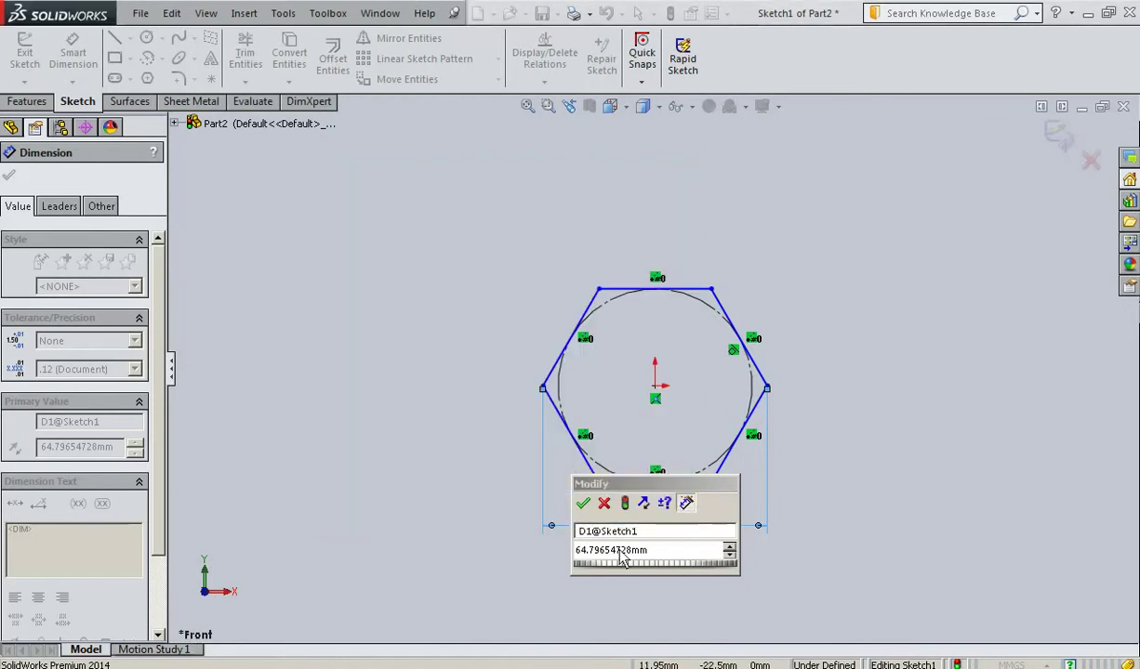
Set the across-corners dimension to 10.2.
left_click(623, 552)
type("10.2")
key("Return")
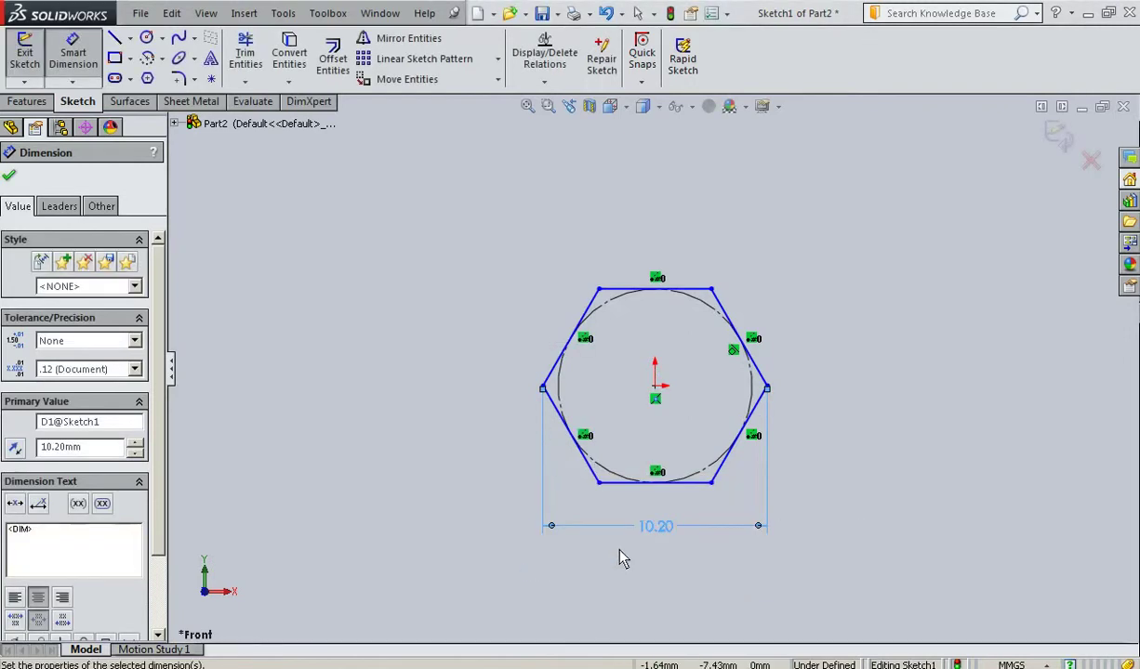
left_click(10, 178)
scroll(662, 525, "down", 2)
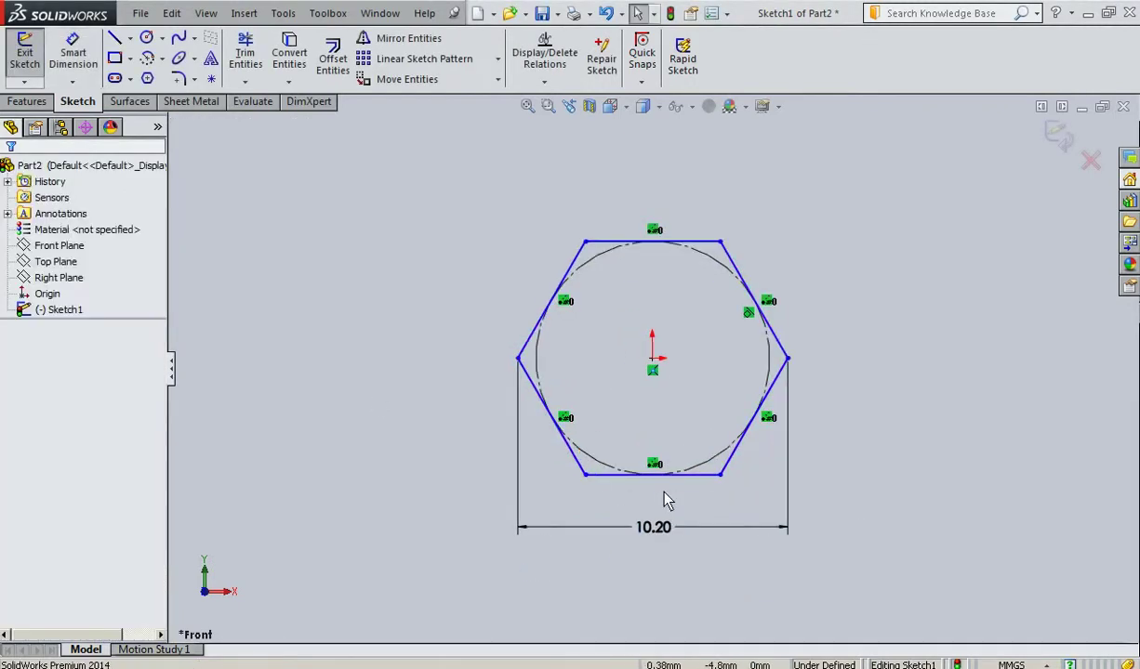
Make the hexagon's bottom edge Horizontal to fully define it, and start an Extruded Boss/Base.
left_click(701, 484)
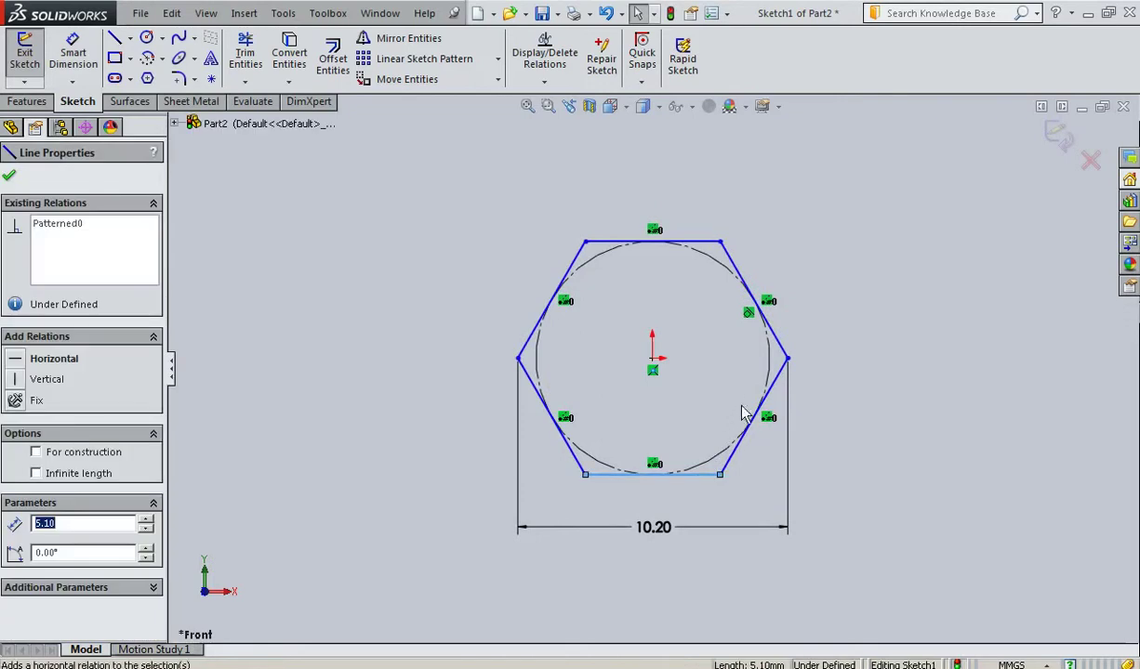
left_click(716, 381)
left_click(448, 278)
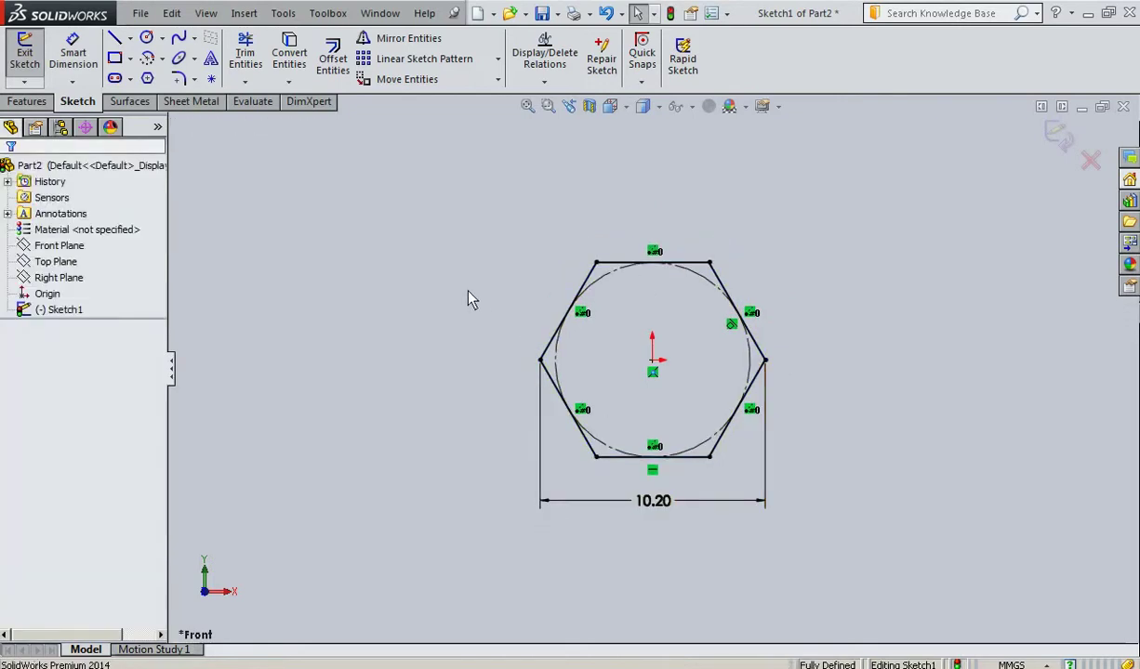
left_click(28, 102)
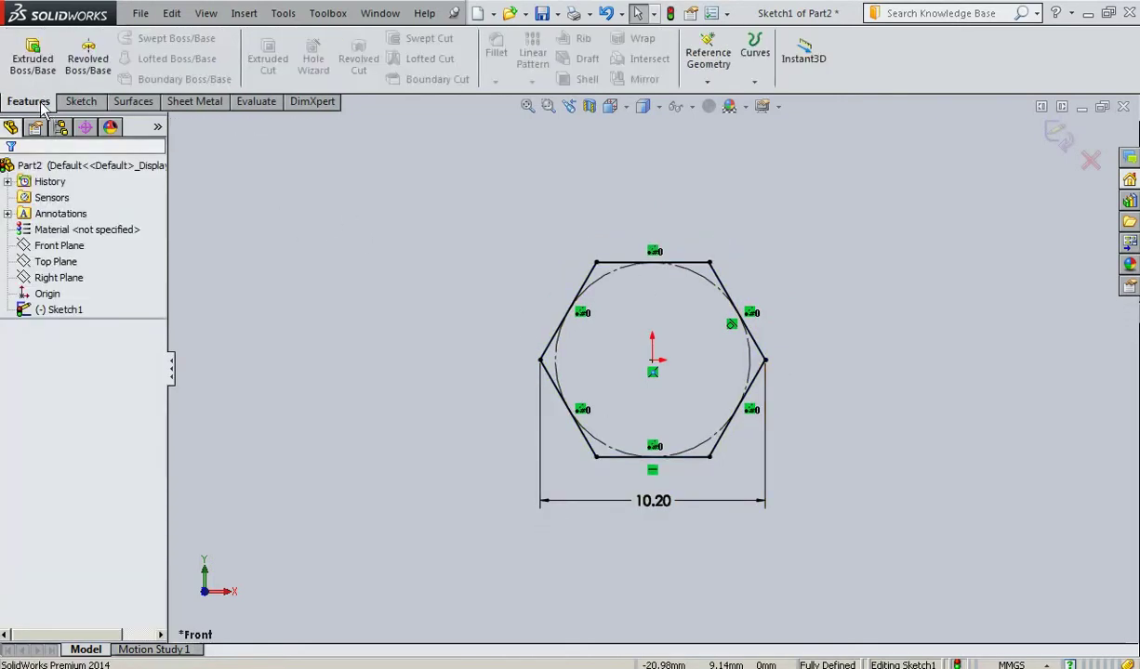
left_click(33, 56)
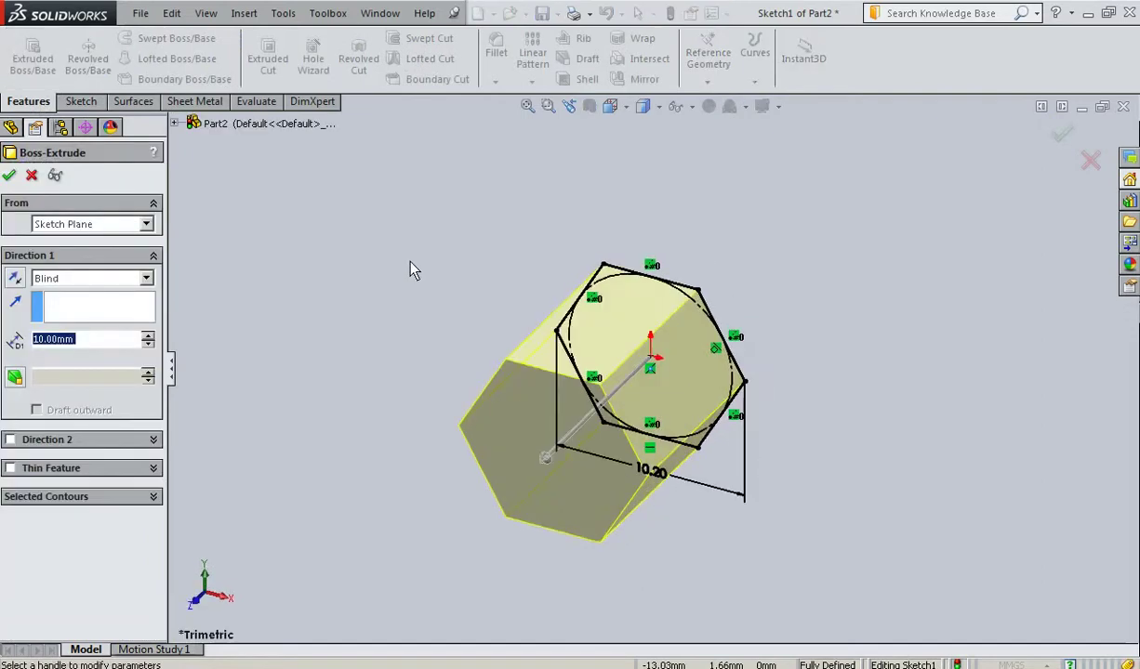
key("alt+Tab")
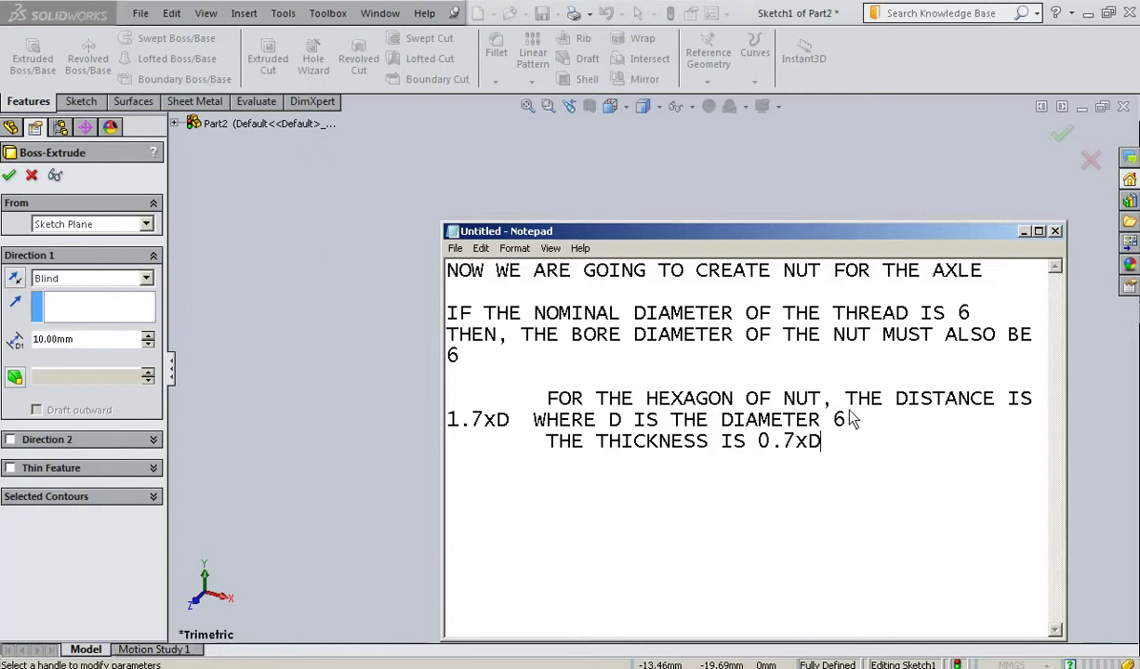
Insert 'OF THE HEXAGON' so the line reads 'THE THICKNESS OF THE HEXAGON IS 0.7xD'.
left_click(721, 444)
type("OF THE HEXAGON")
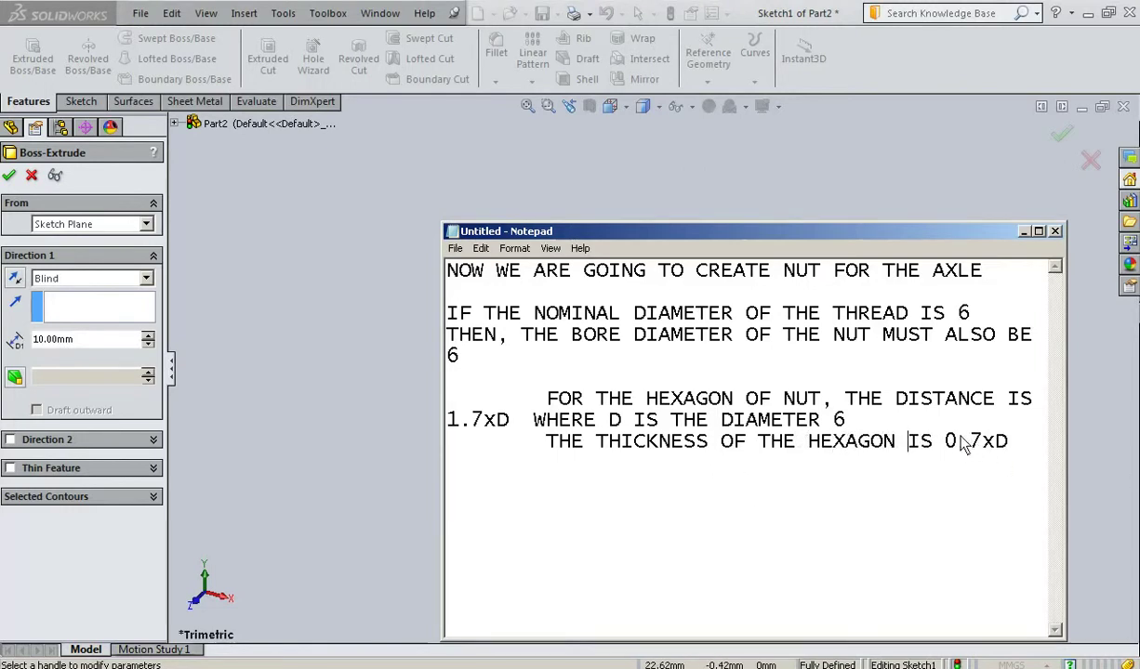
key("alt+Tab")
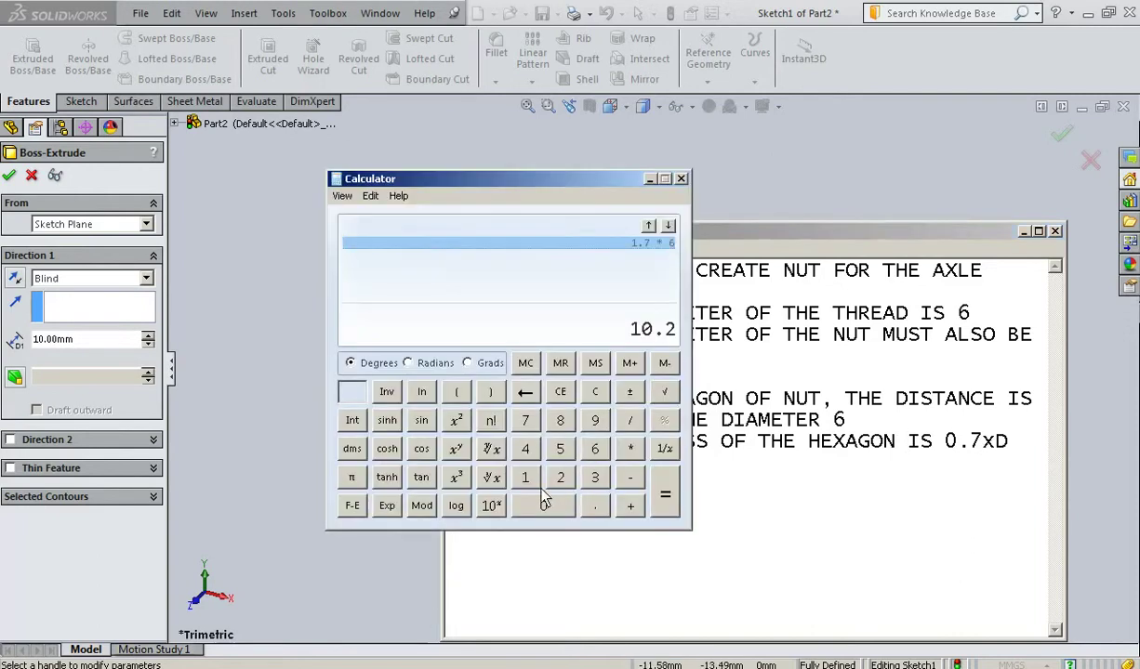
Calculate the nut thickness 0.7 × 6 = 4.2, then hide Calculator and Notepad.
key("Escape")
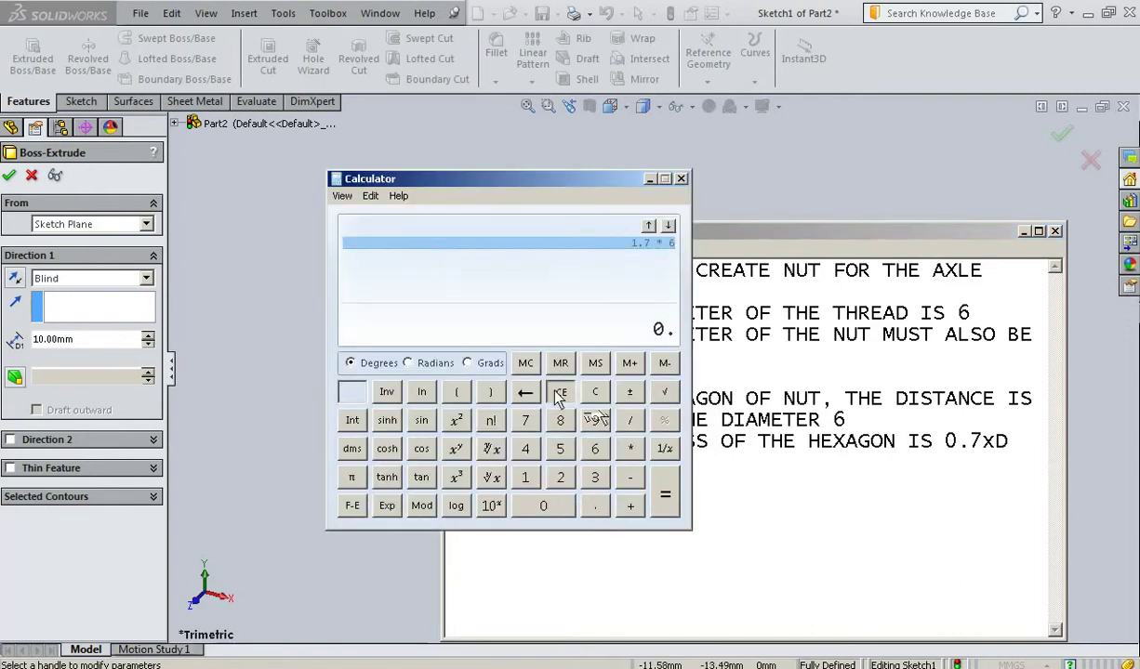
left_click(592, 509)
type("7 *")
left_click(595, 451)
left_click(665, 497)
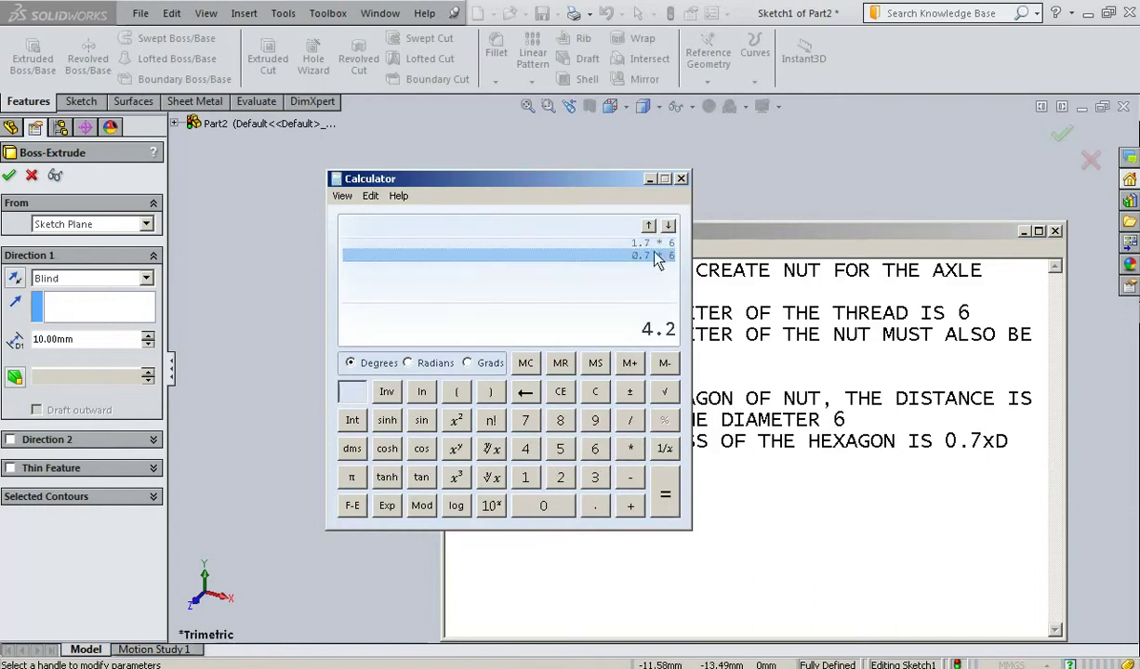
left_click(650, 178)
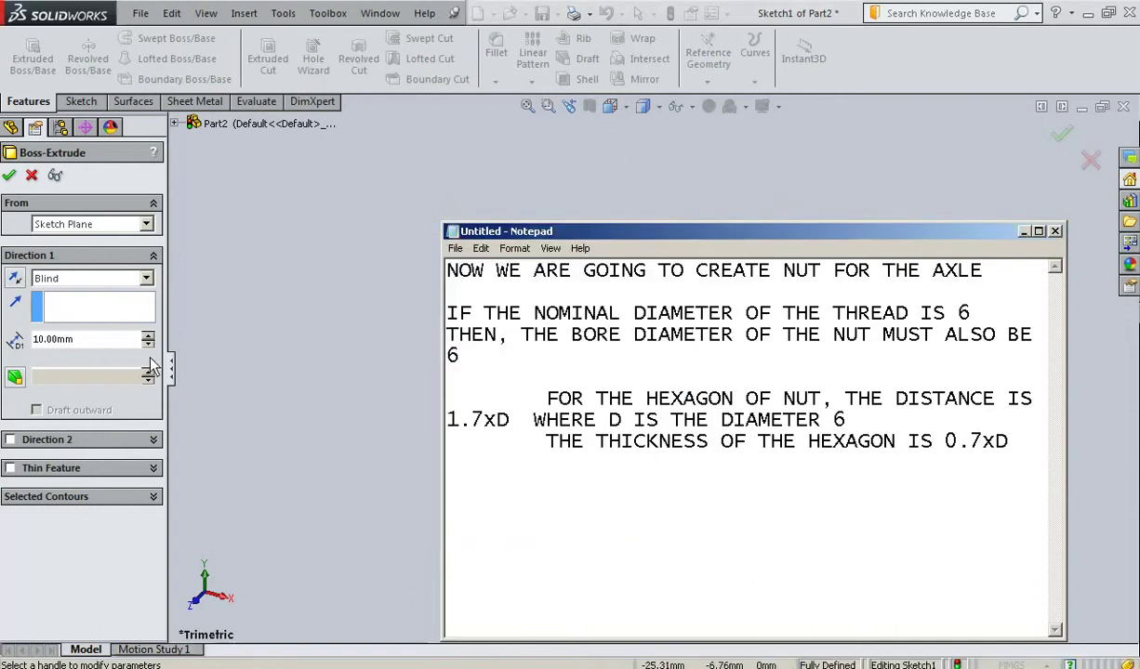
left_click(151, 367)
Set the extrusion depth to 4.2 mm and accept Boss-Extrude1.
double_click(70, 340)
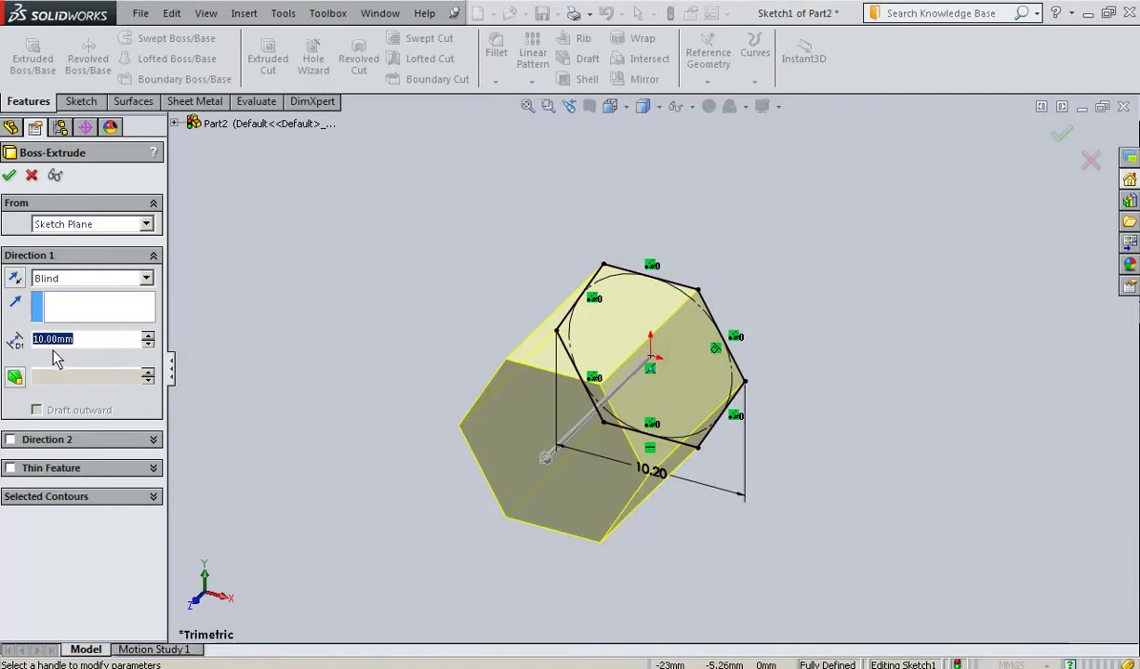
type("4.2mm")
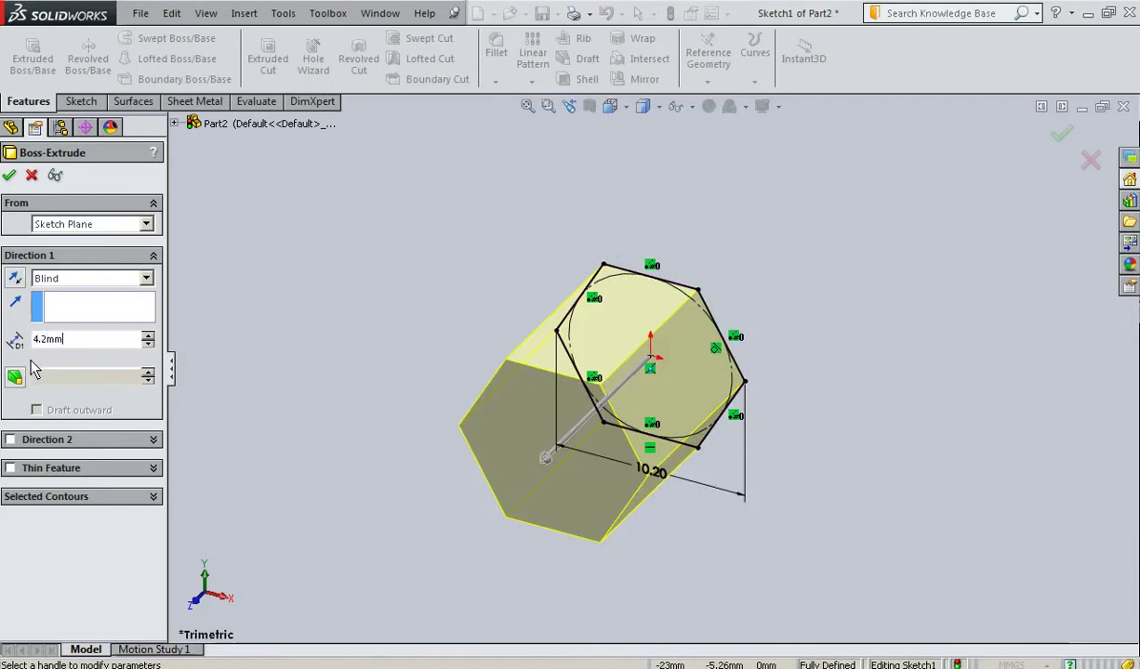
left_click(84, 348)
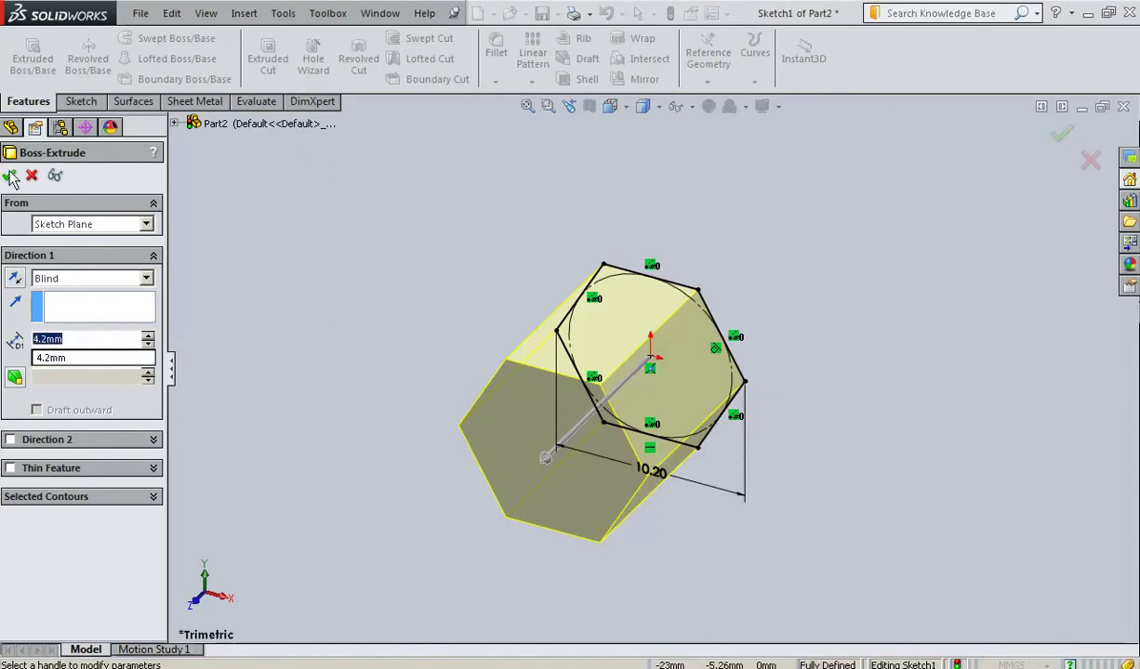
key("Return")
scroll(479, 358, "up", 1)
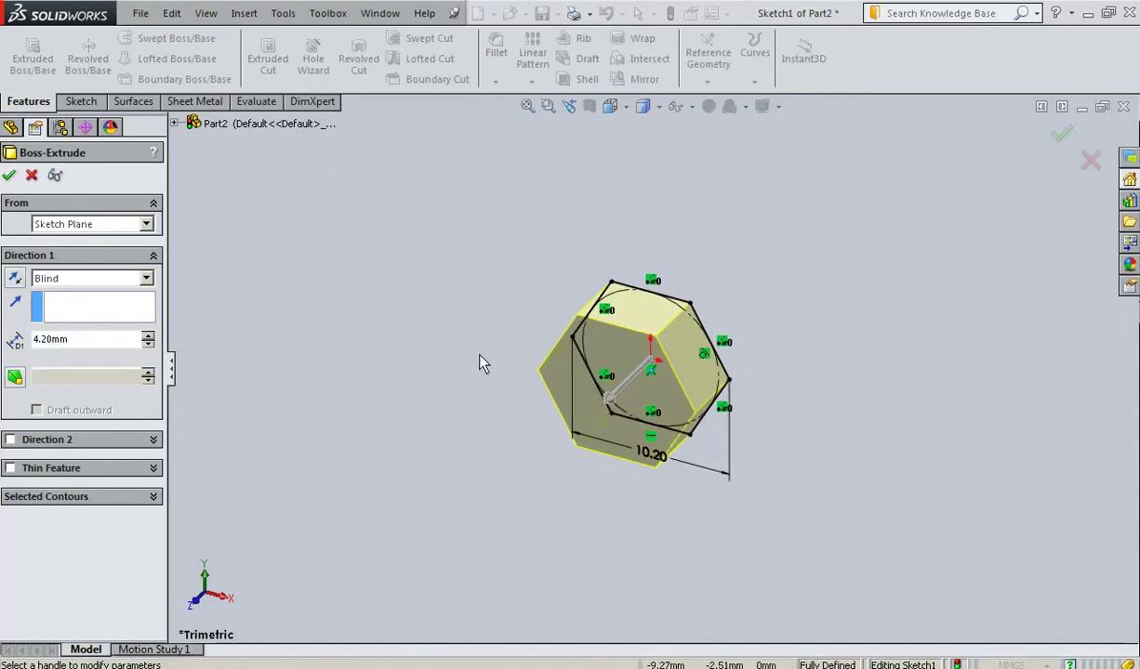
scroll(483, 349, "up", 1)
left_click(12, 177)
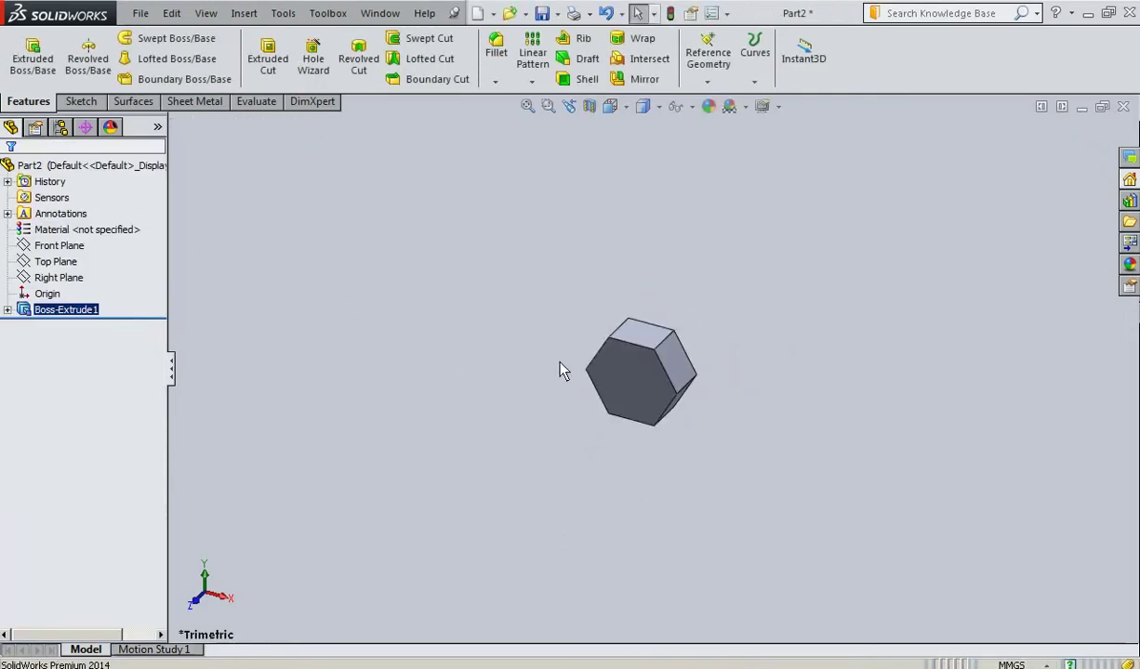
Zoom over the 4.20 mm hexagonal prism, then bring Notepad back up.
scroll(730, 425, "down", 2)
scroll(706, 371, "down", 2)
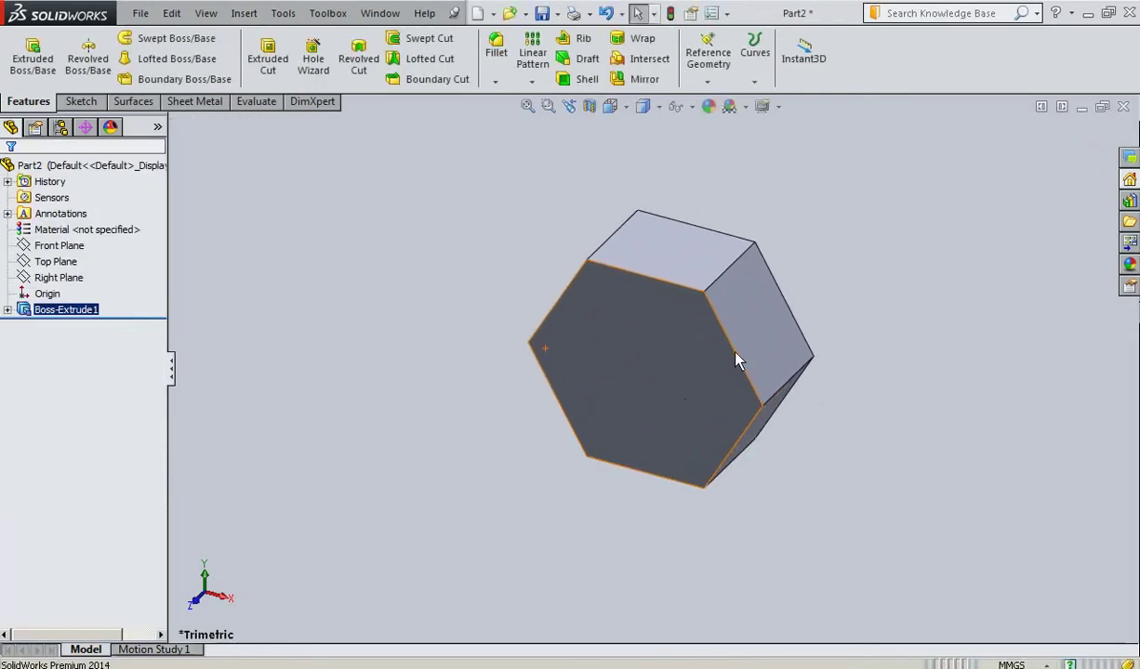
left_click(837, 279)
scroll(804, 314, "up", 2)
scroll(801, 306, "down", 2)
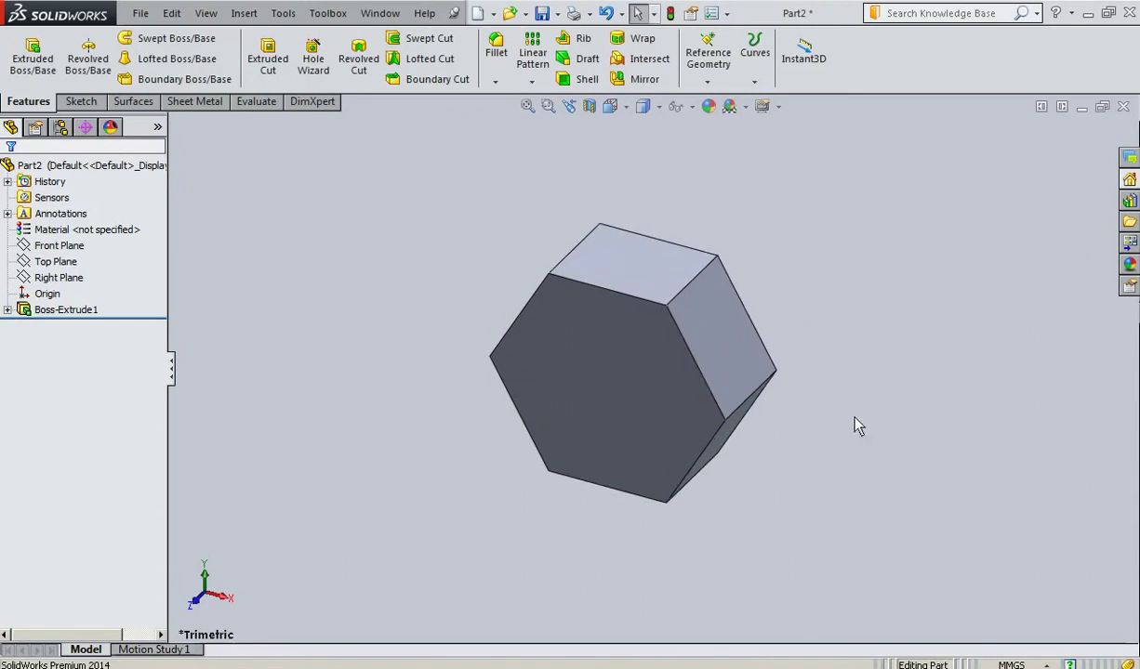
scroll(614, 381, "down", 1)
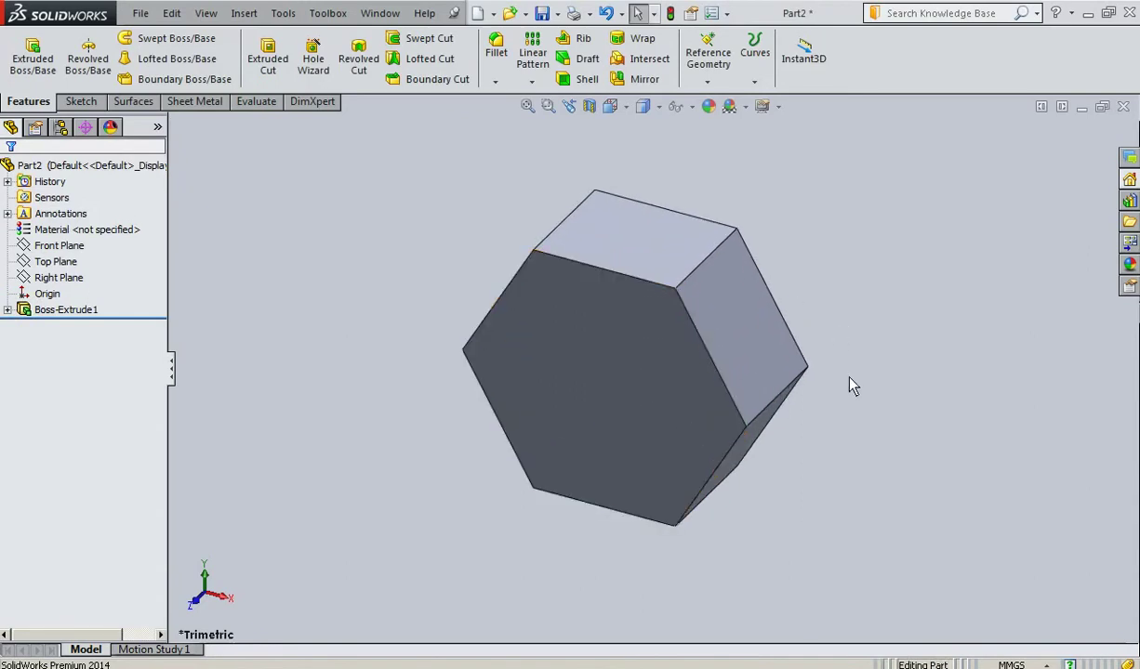
scroll(846, 390, "up", 1)
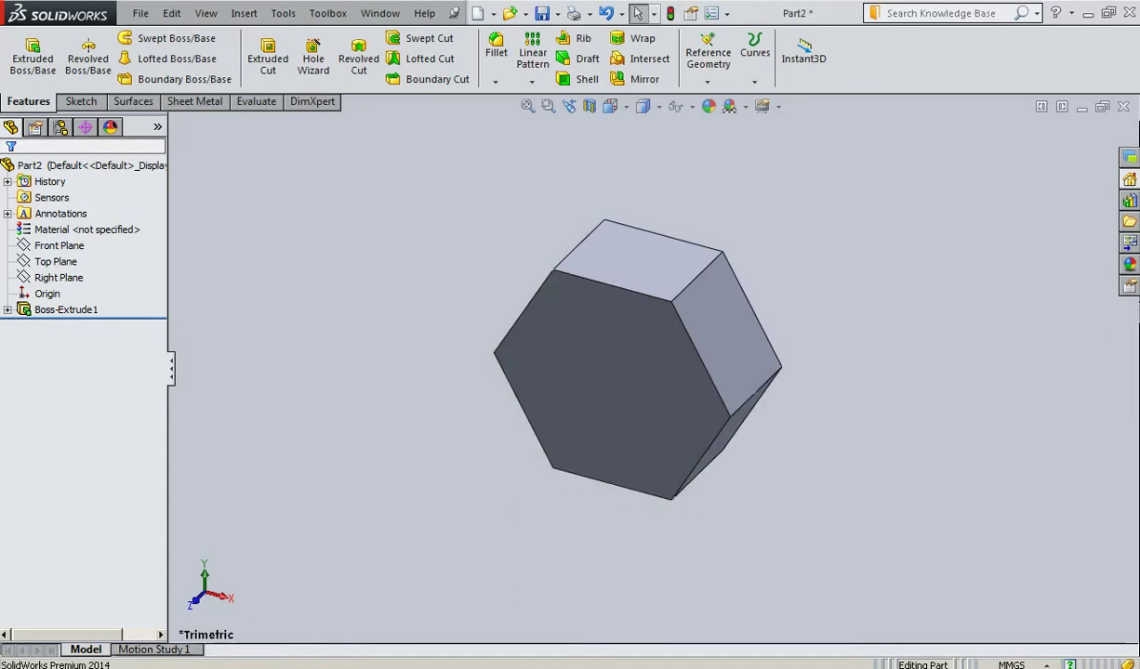
key("alt+Tab")
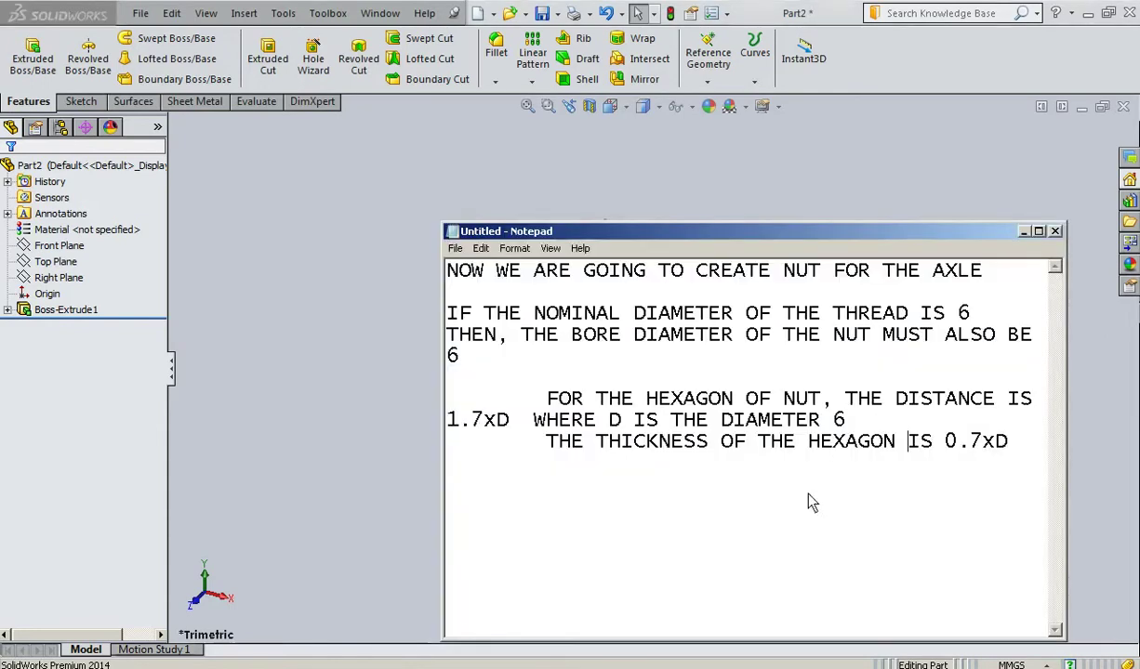
Replace the old notes with 'NOW WE INSERT PART WHICH IS THREADED AXLE WE CREATED IN THE PREVIOUS VIDEO'.
mouse_move(445, 270)
left_mouse_down()
mouse_move(570, 353)
mouse_move(1018, 483)
left_mouse_up()
key("Delete")
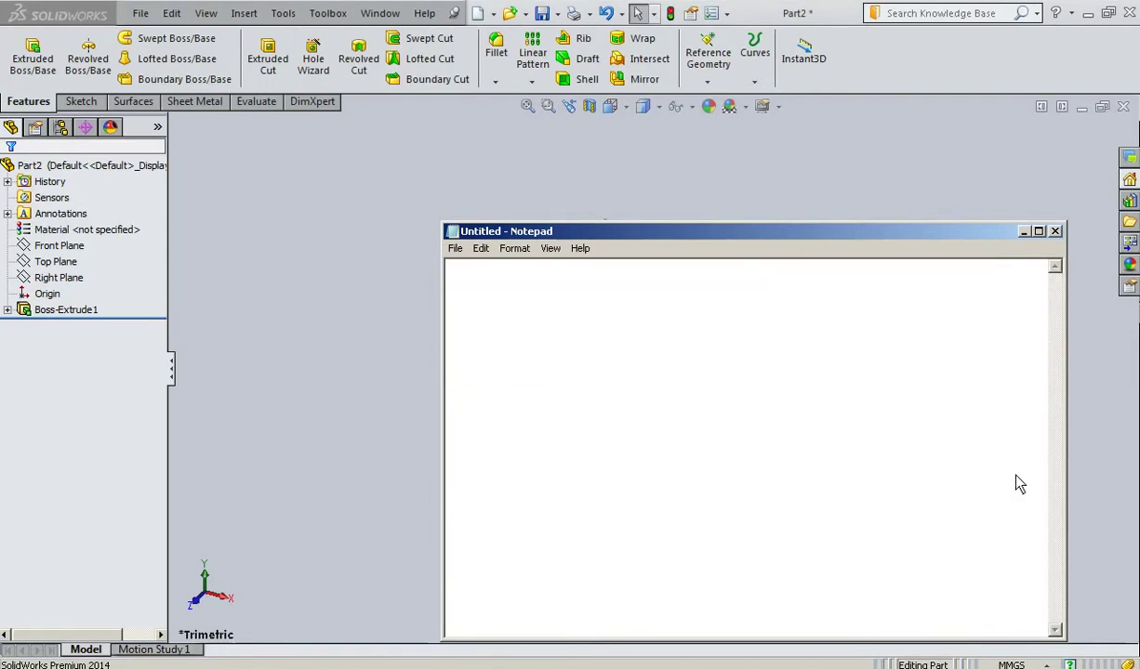
type("NOW")
type(" WE INSERT PA")
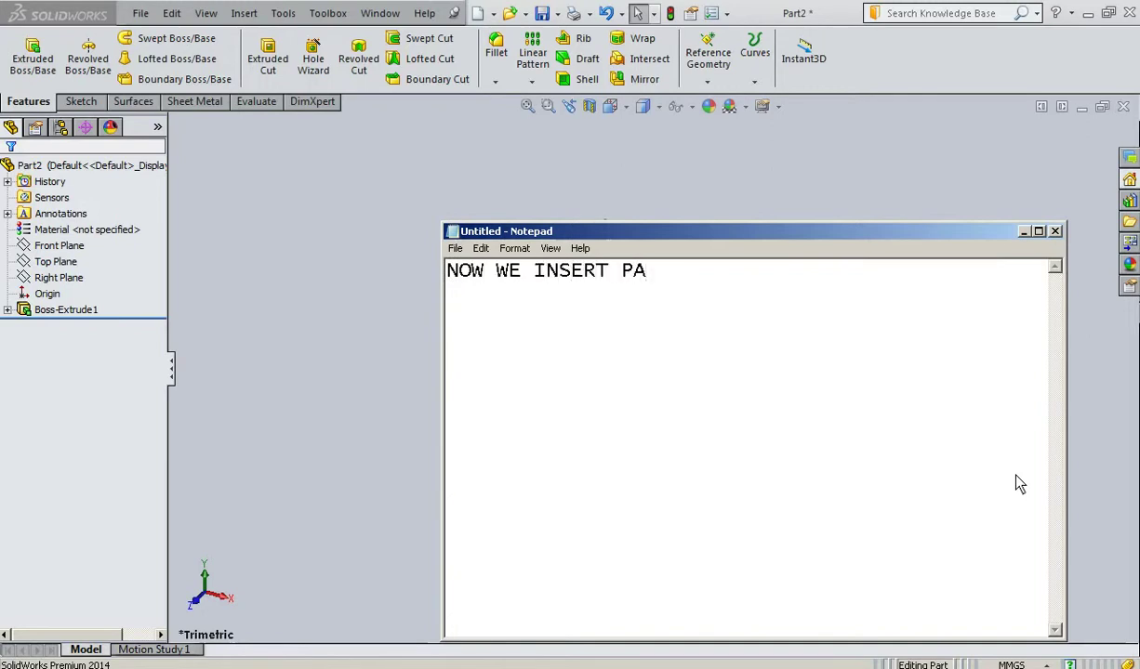
type("RT W")
type("HICH IS ")
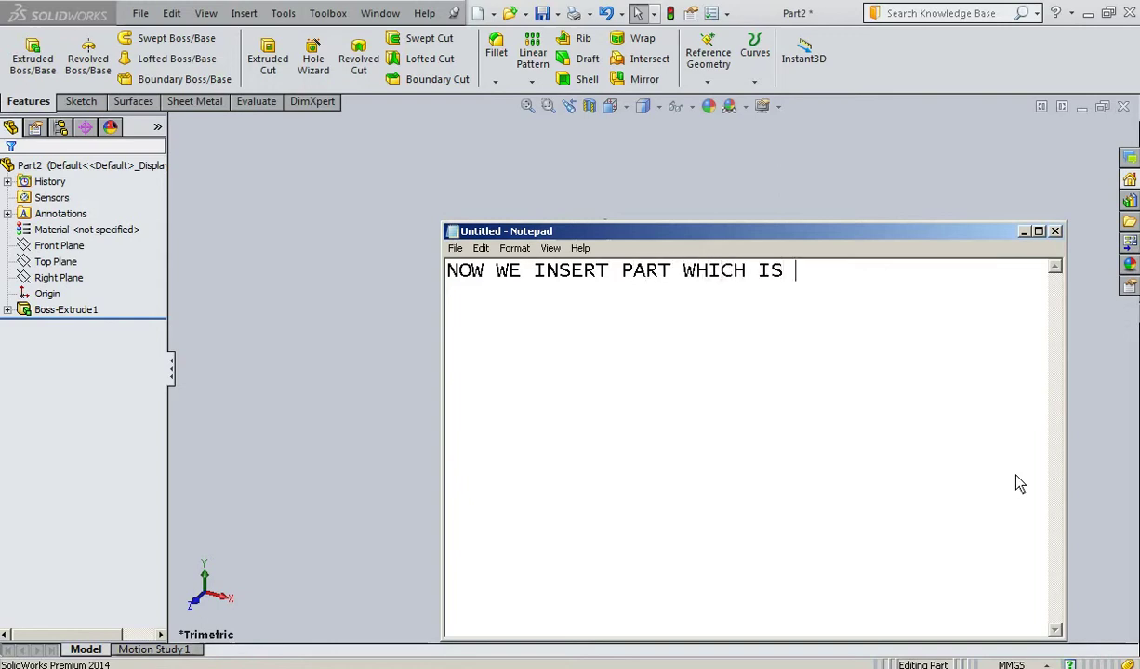
type("THREADED ")
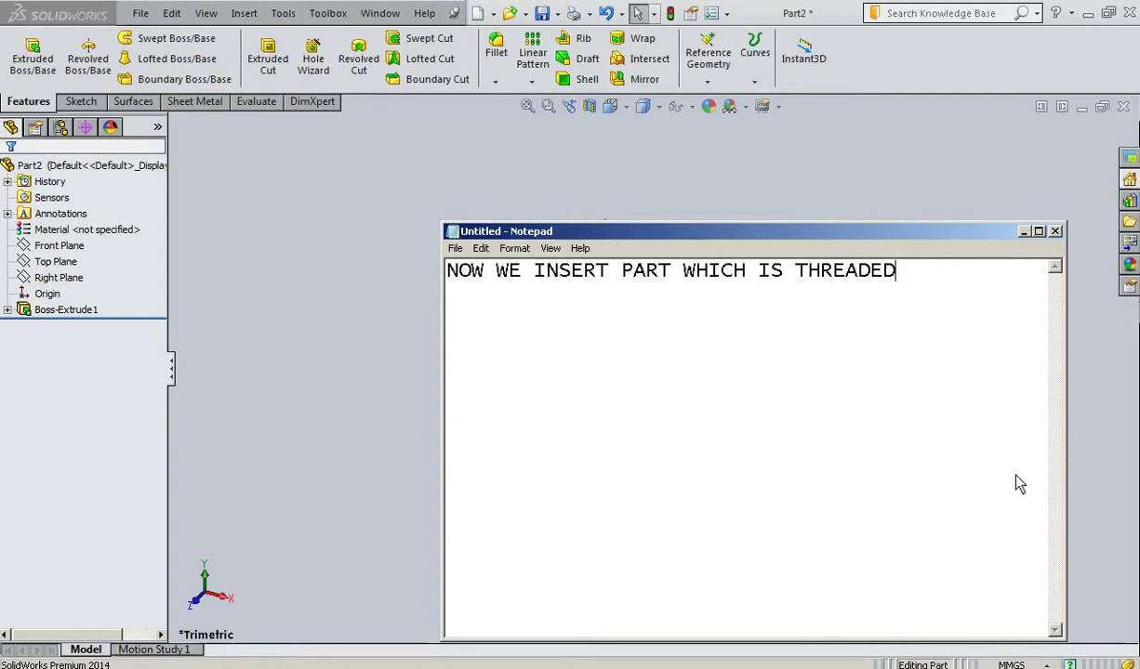
type("AXLE")
type(" WE CREATED ")
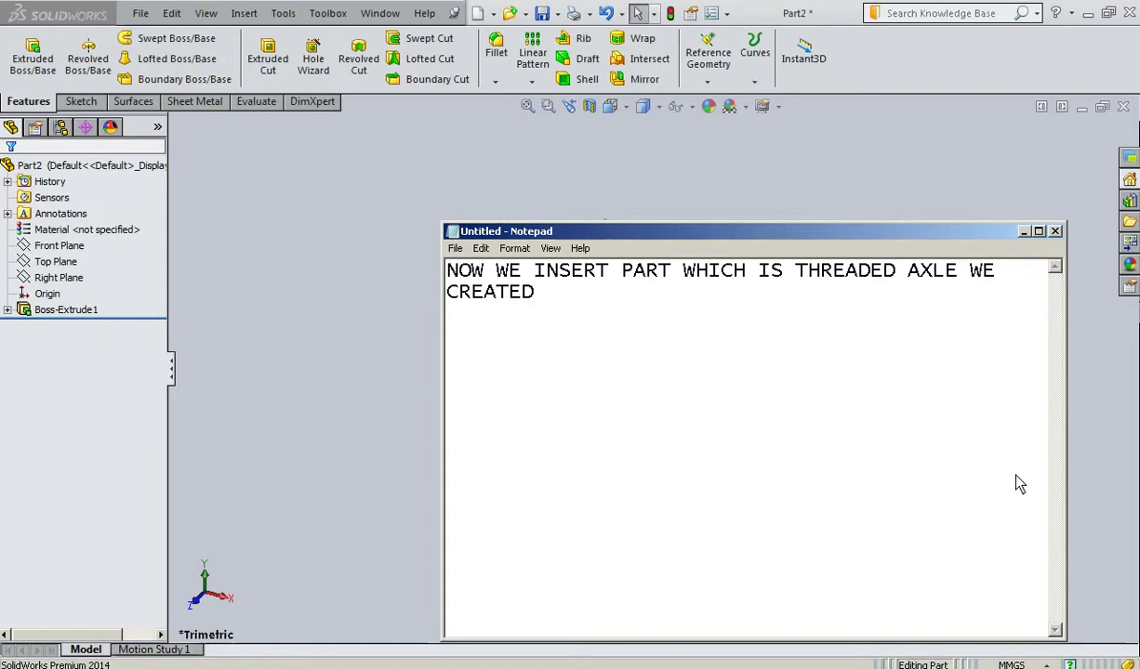
type("IN ")
type("THE PREVIOUS VIDEO")
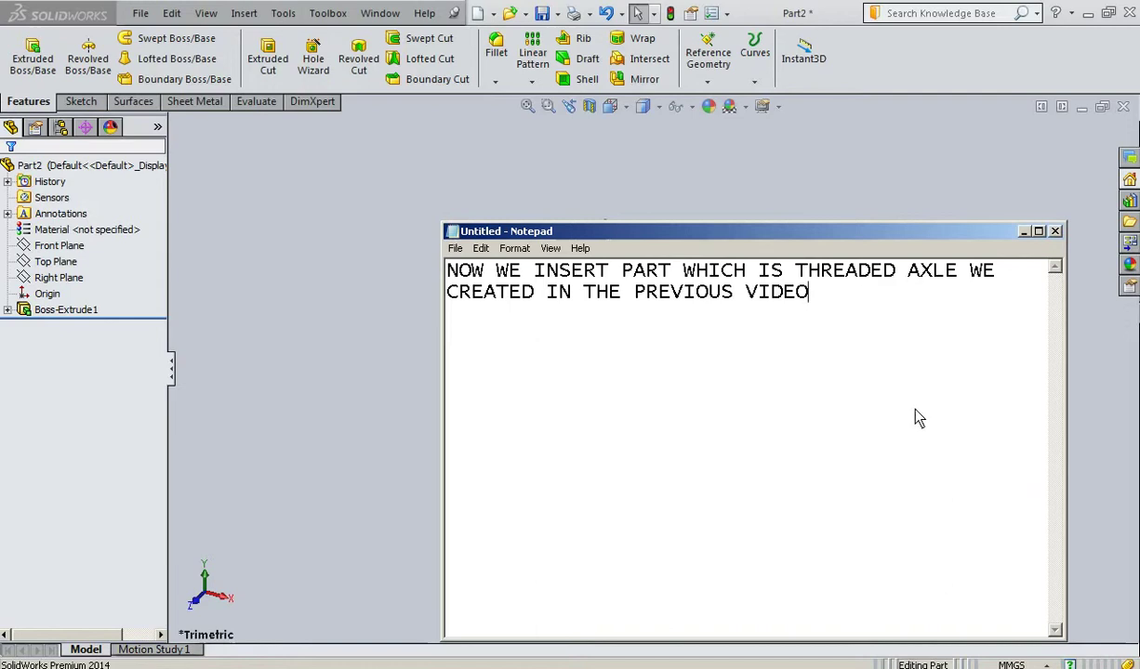
Insert threaded axle2.SLDPRT into the nut part and place it beside the hex nut.
left_click(1023, 230)
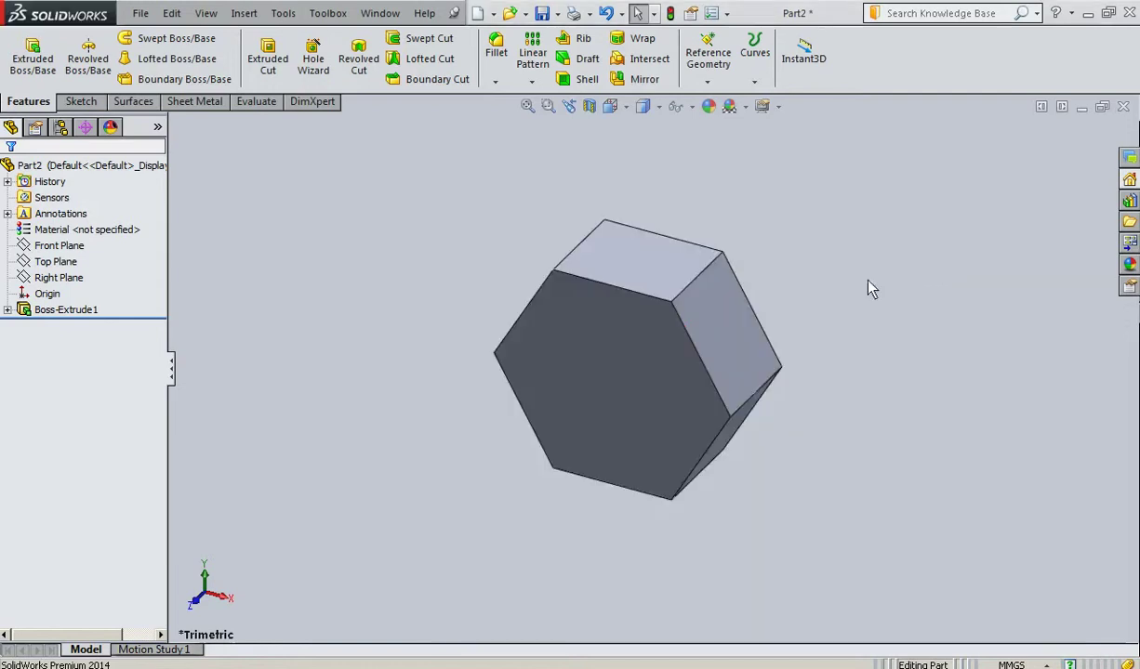
left_click(244, 13)
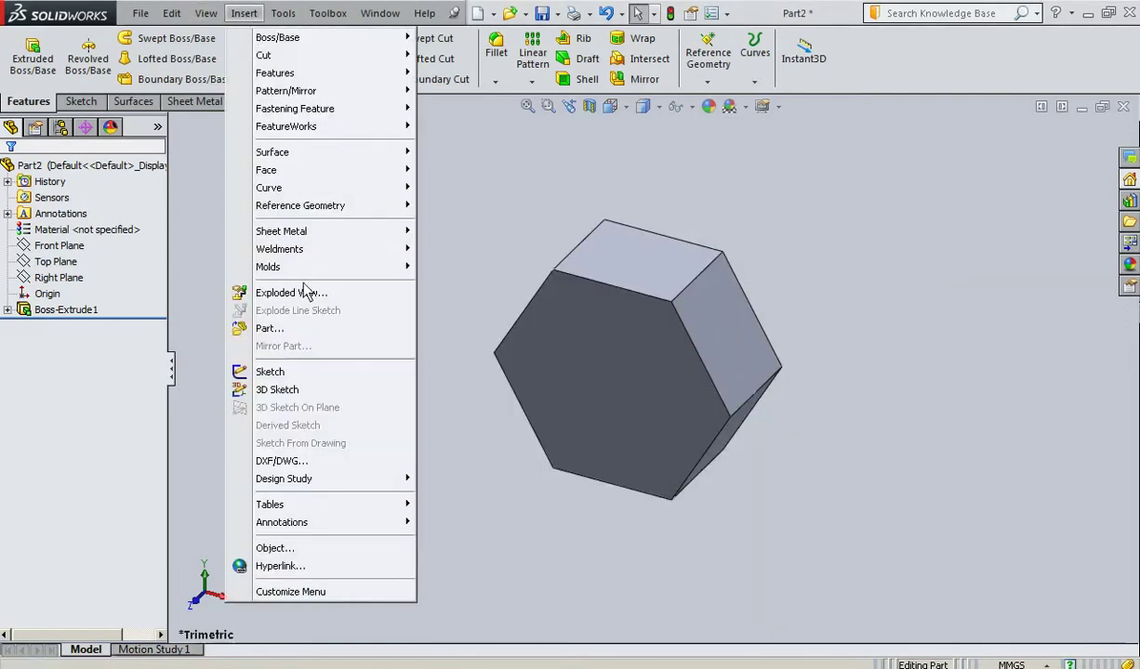
left_click(269, 328)
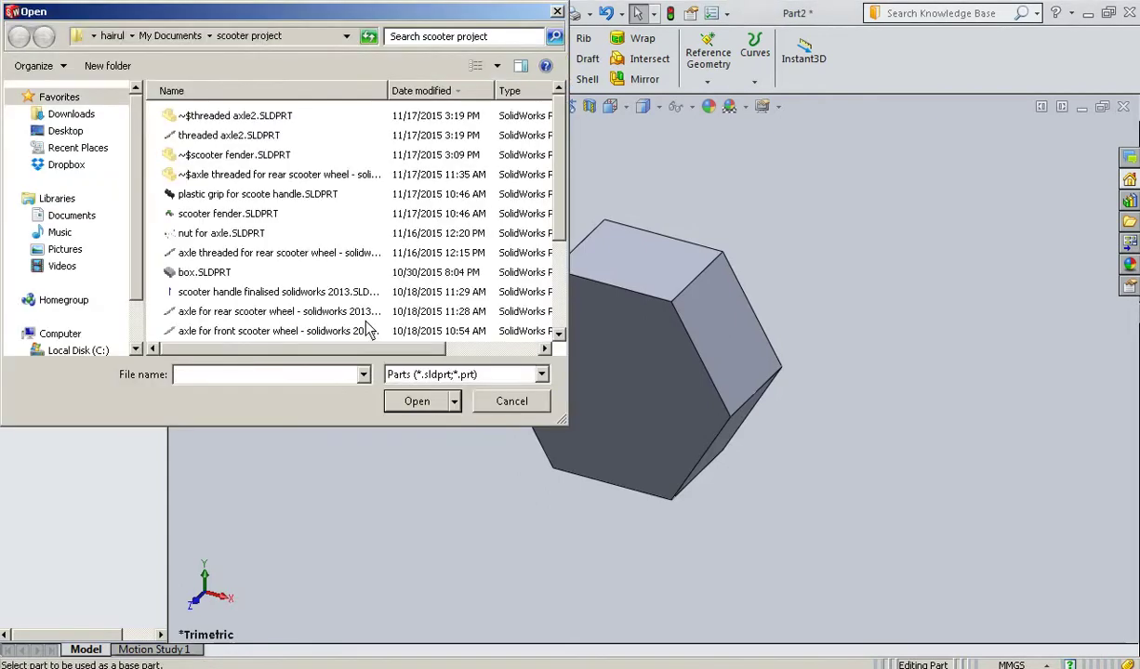
left_click(242, 135)
left_click(417, 401)
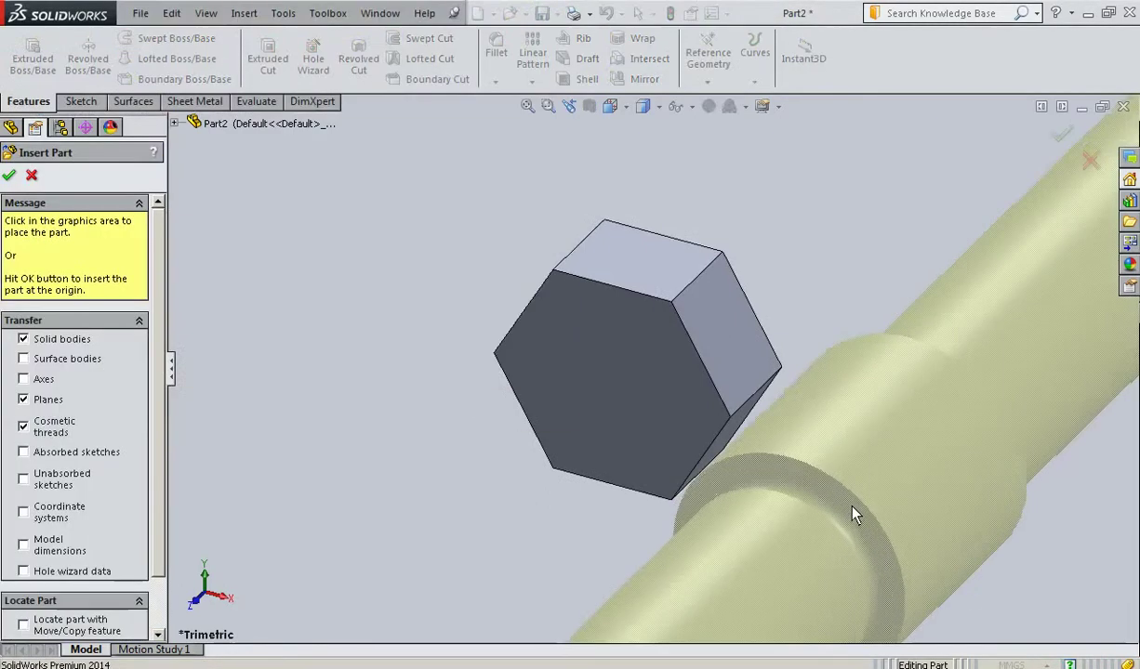
scroll(827, 428, "up", 5)
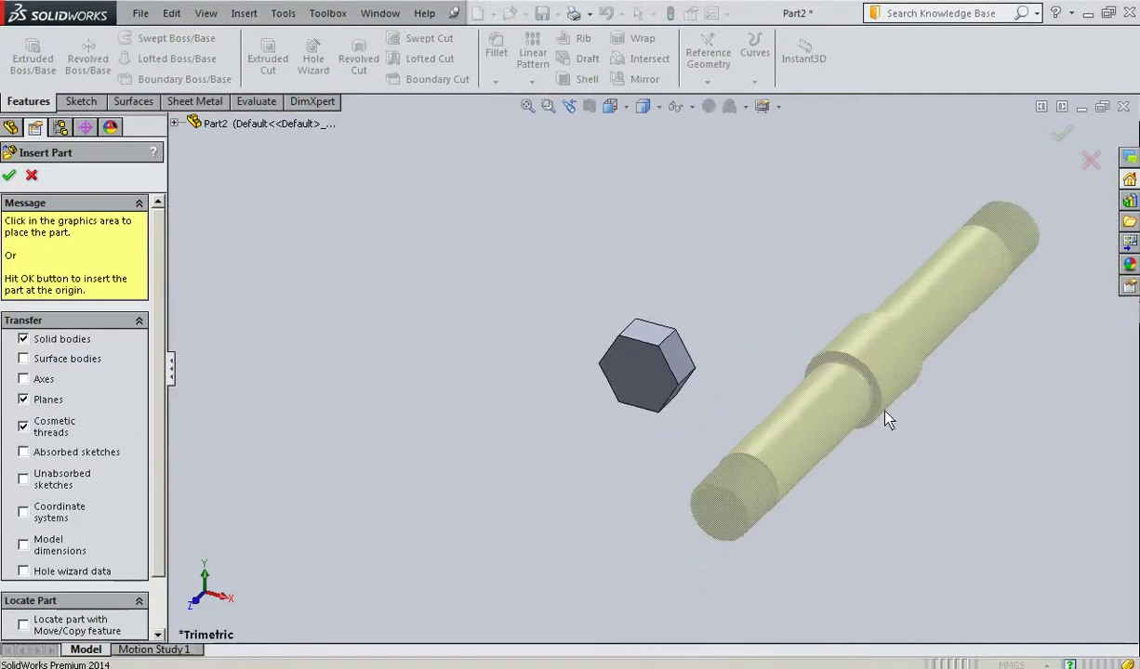
left_click(885, 418)
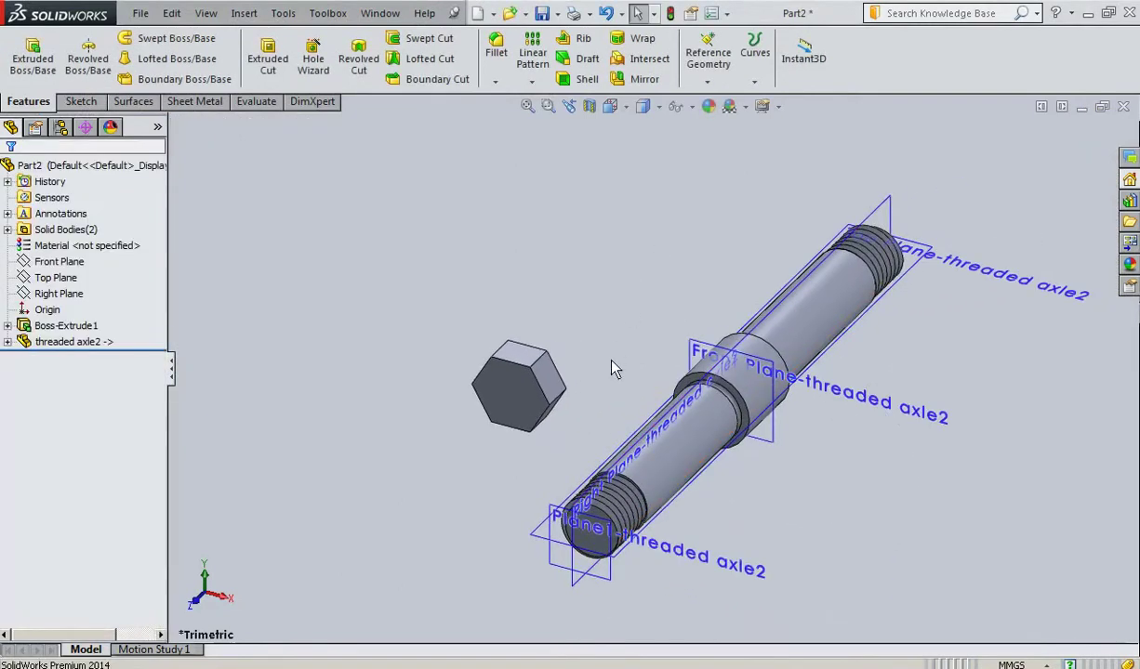
scroll(685, 462, "down", 2)
scroll(685, 459, "up", 2)
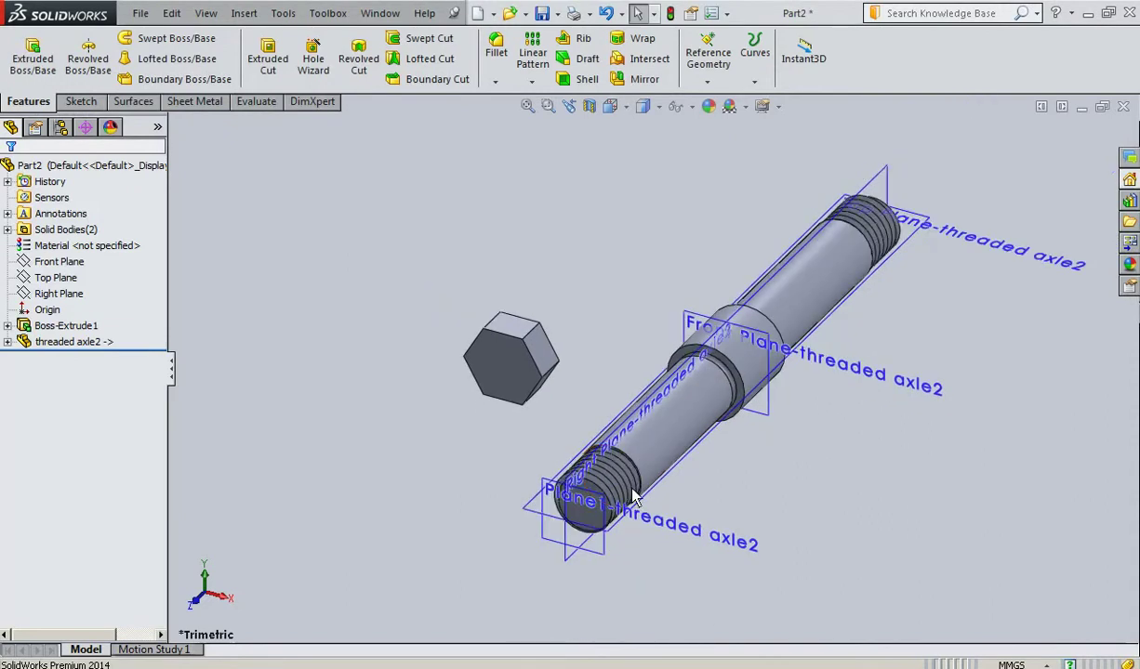
scroll(630, 456, "down", 2)
scroll(614, 442, "down", 2)
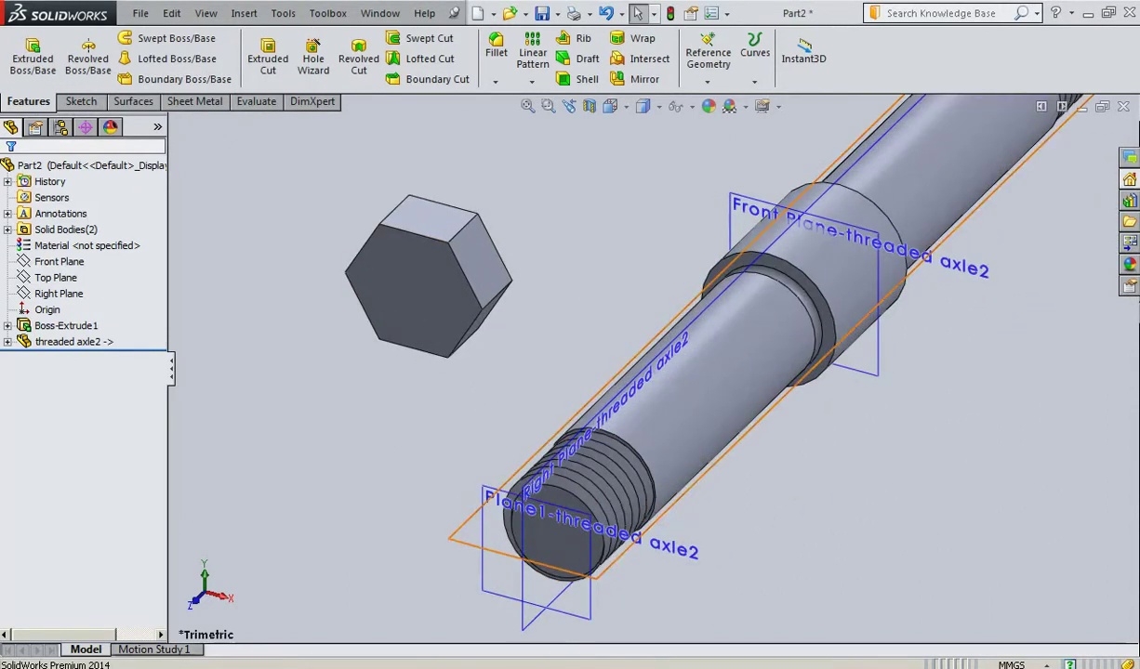
key("alt+Tab")
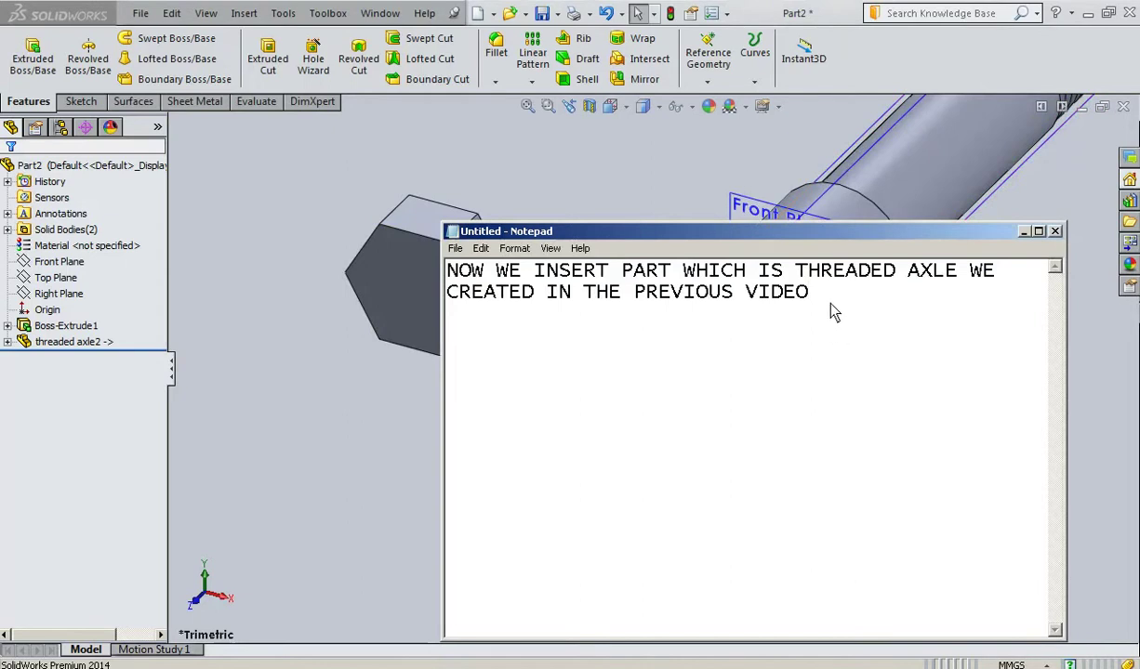
Note that before mating the axle to the nut, a circle must be created on the nut's back face.
type("BEFORE WE MOVETHE AXLE ")
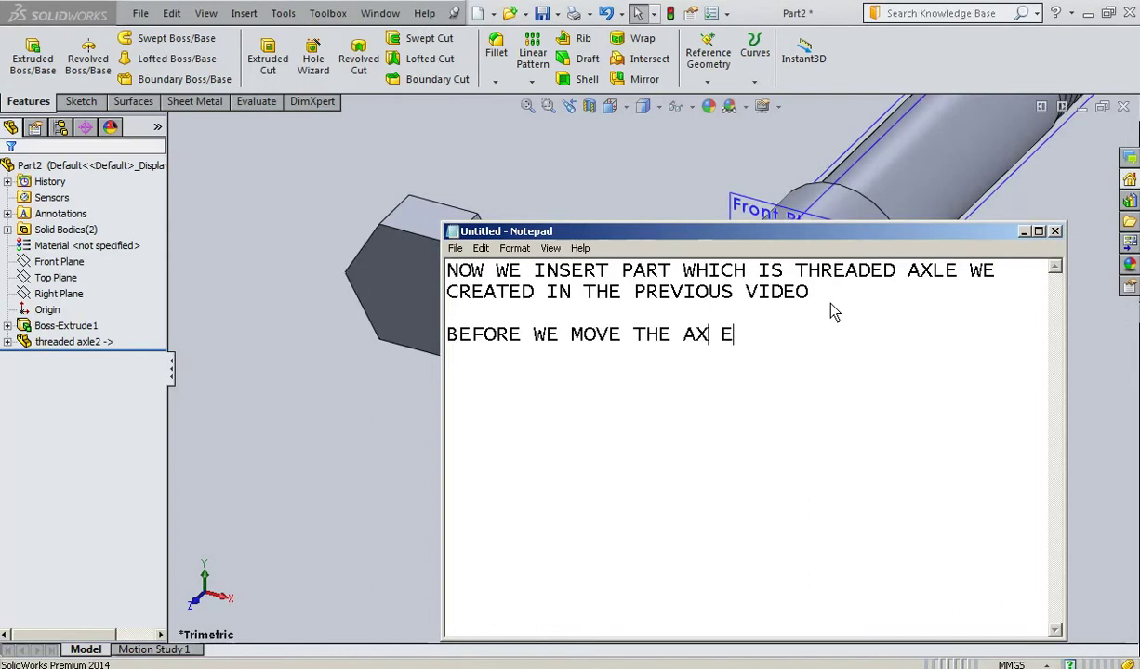
type("T")
key("BackSpace")
type("AND MATE TO THE NUT")
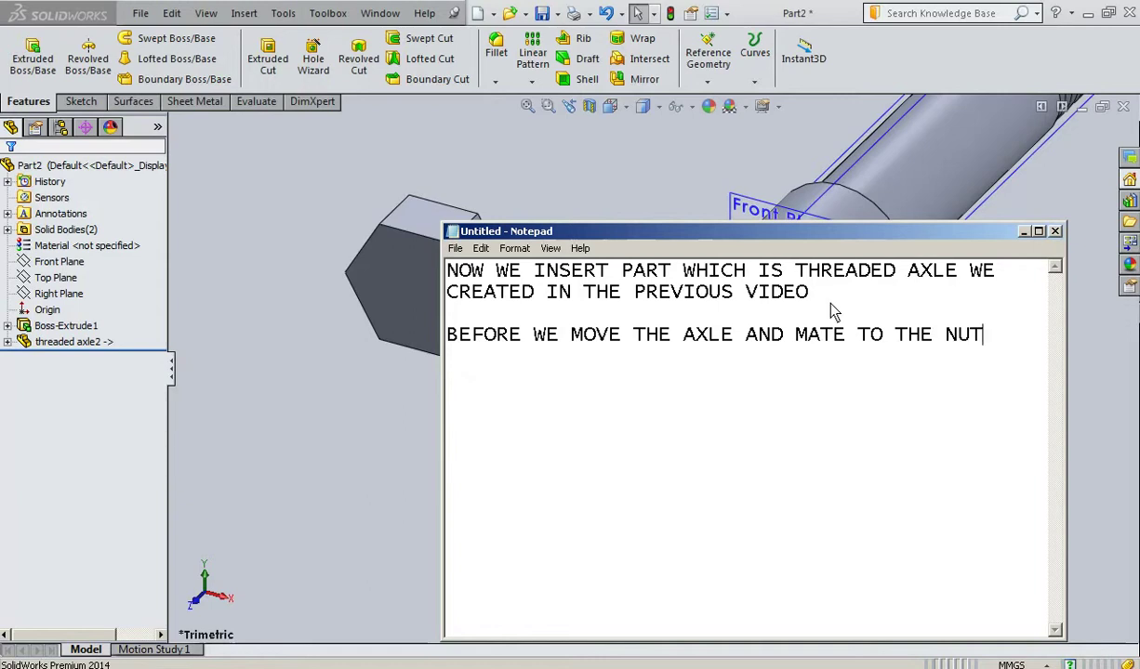
type("WEMUST FIR")
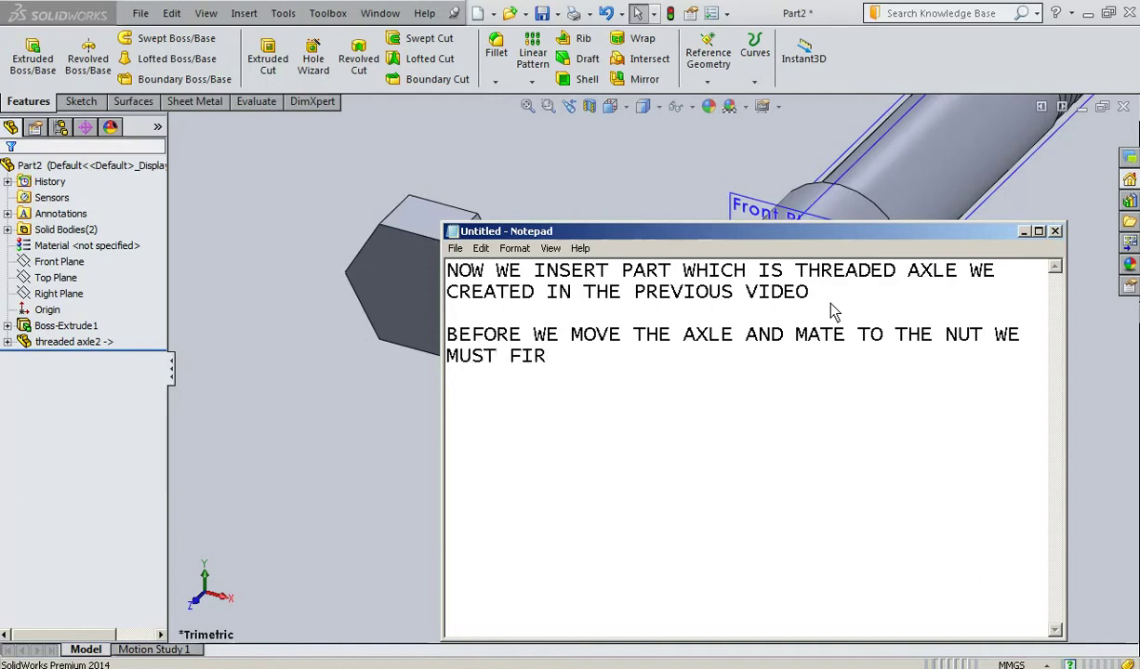
type("ST CREATE")
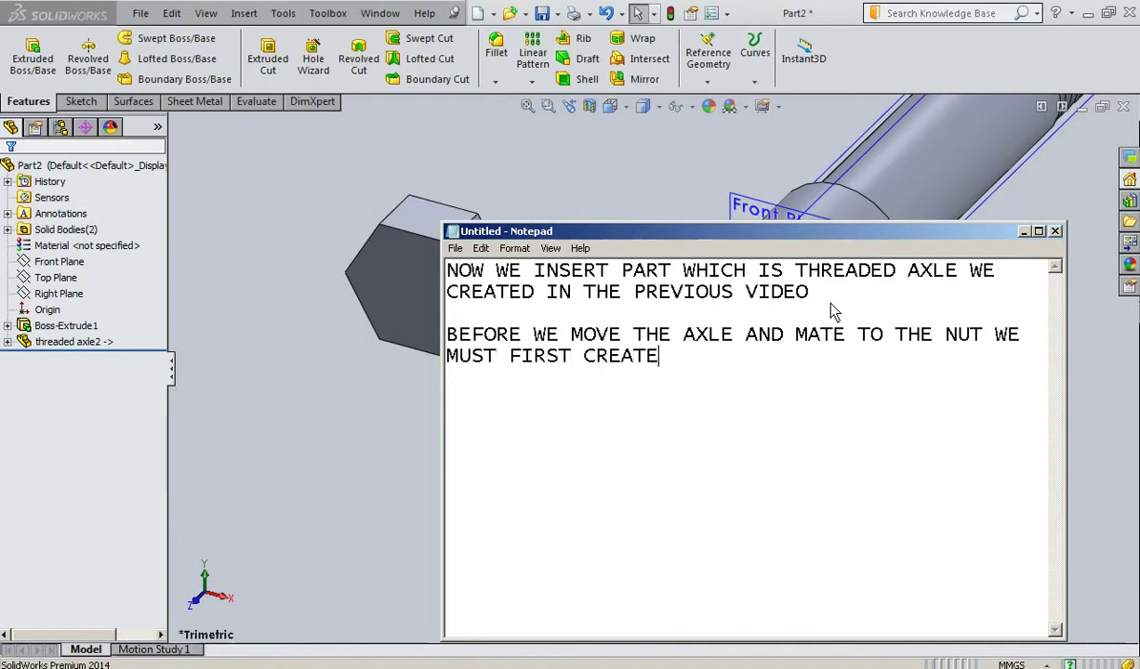
type(" CIR")
type("CLE INT")
key("BackSpace")
key("BackSpace")
key("BackSpace")
type("ON")
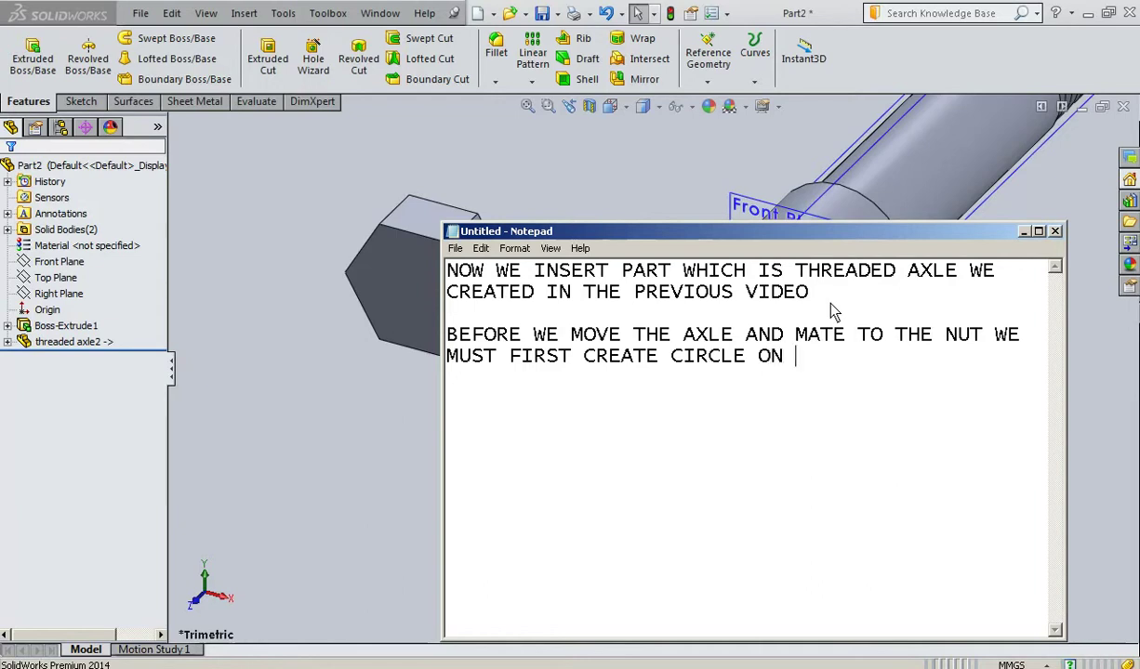
type(" NUT ")
type("BACK ")
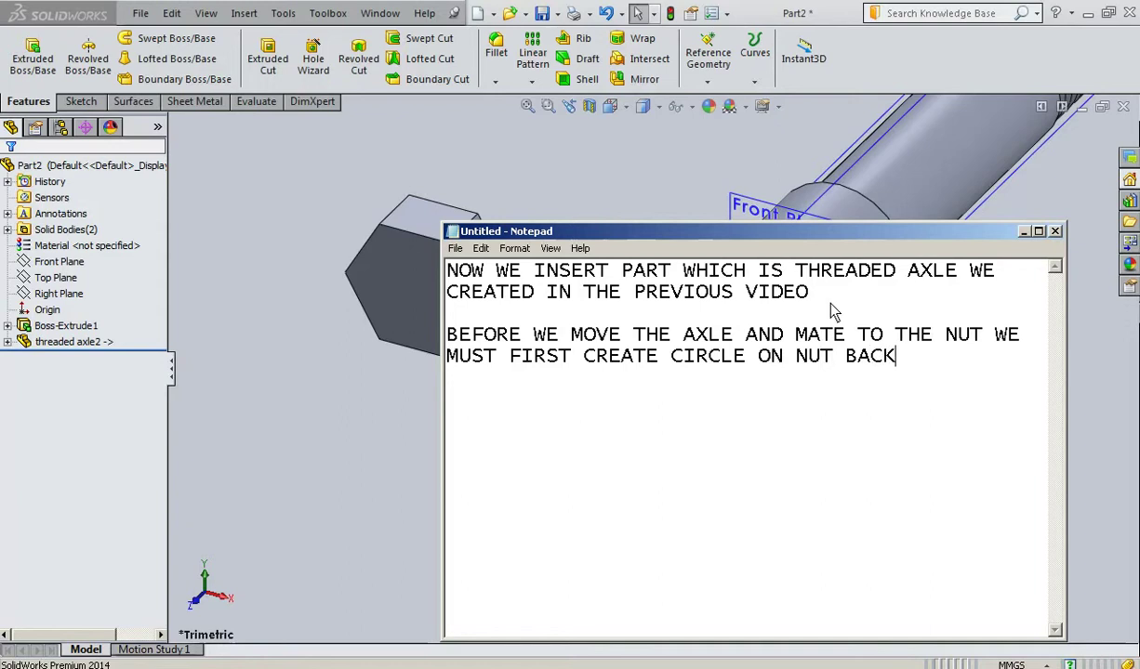
type("FACE FOR BETTER MATE")
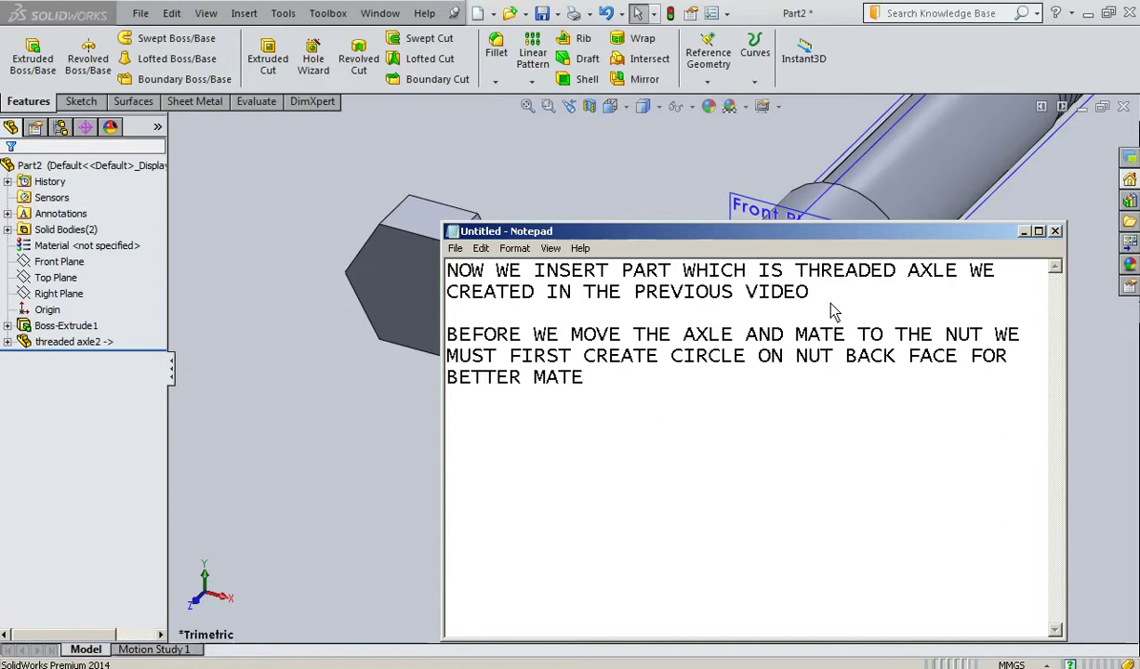
type(" POS")
type("ITIONING")
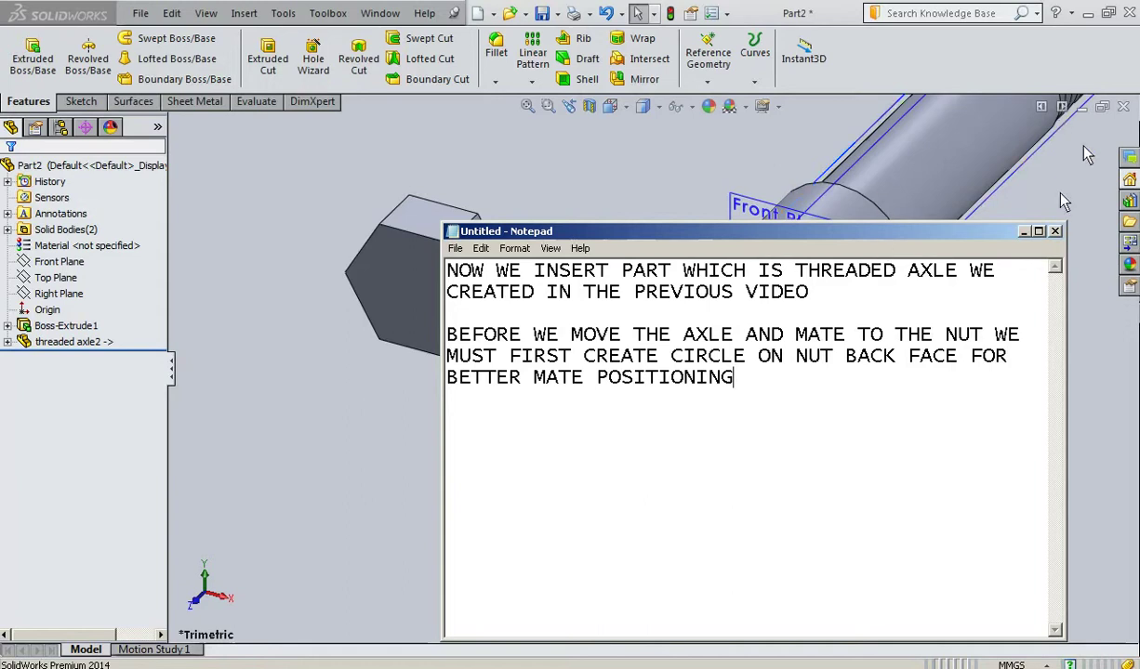
left_click(1022, 231)
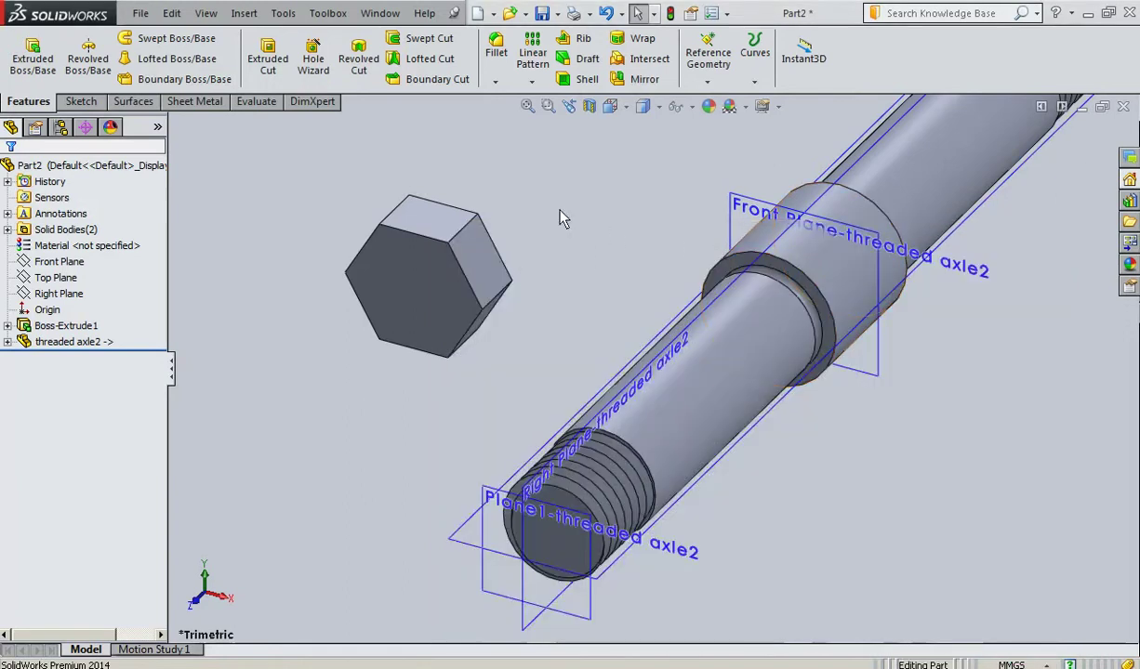
Sketch a circle centred on the origin, inside the hexagon, on the nut's back face.
middle_click_drag(520, 265, 503, 307)
scroll(548, 255, "down", 3)
mouse_move(548, 254)
middle_mouse_down()
mouse_move(532, 282)
mouse_move(623, 208)
mouse_move(691, 189)
mouse_move(598, 279)
middle_mouse_up()
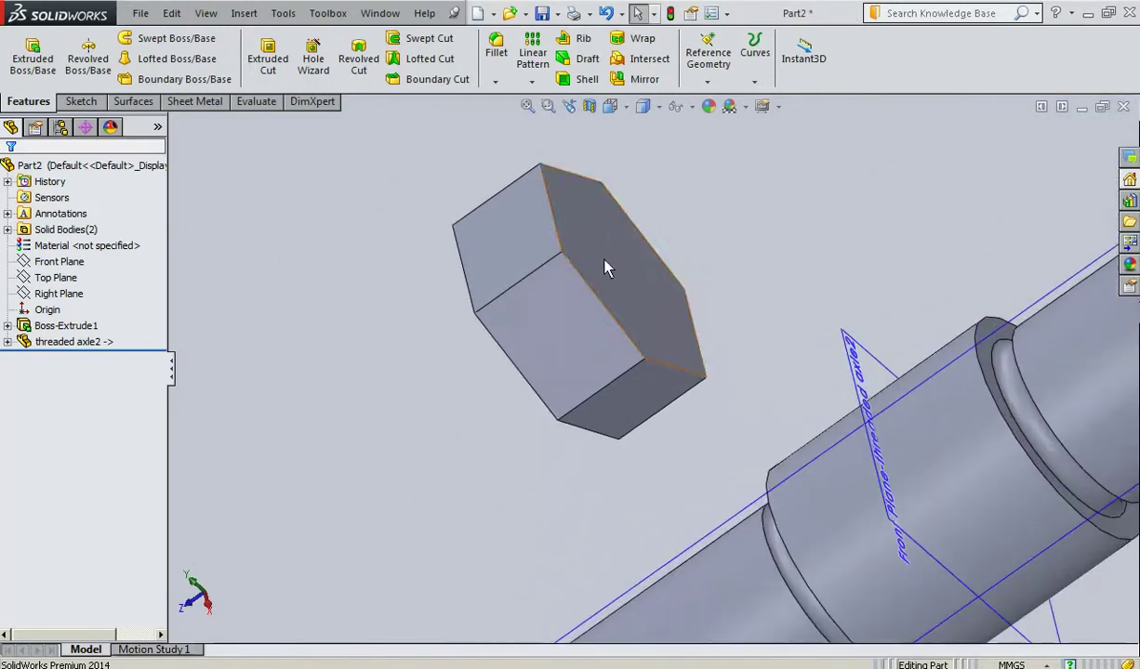
left_click(598, 278)
left_click(679, 198)
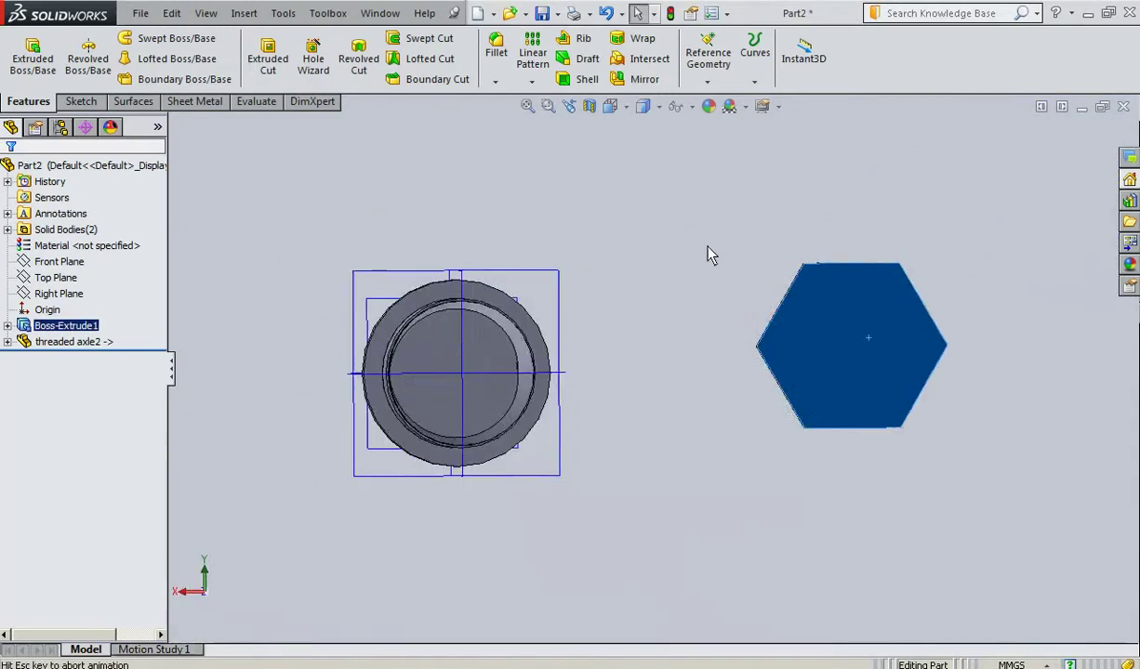
left_click(146, 38)
left_click(854, 346)
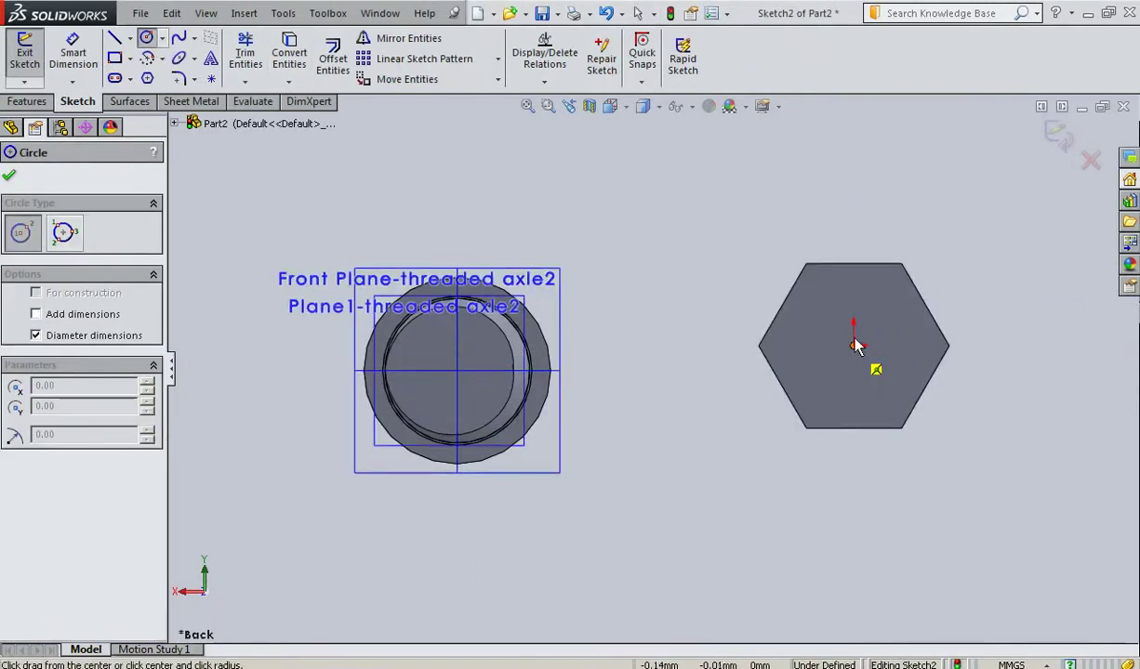
left_click(841, 285)
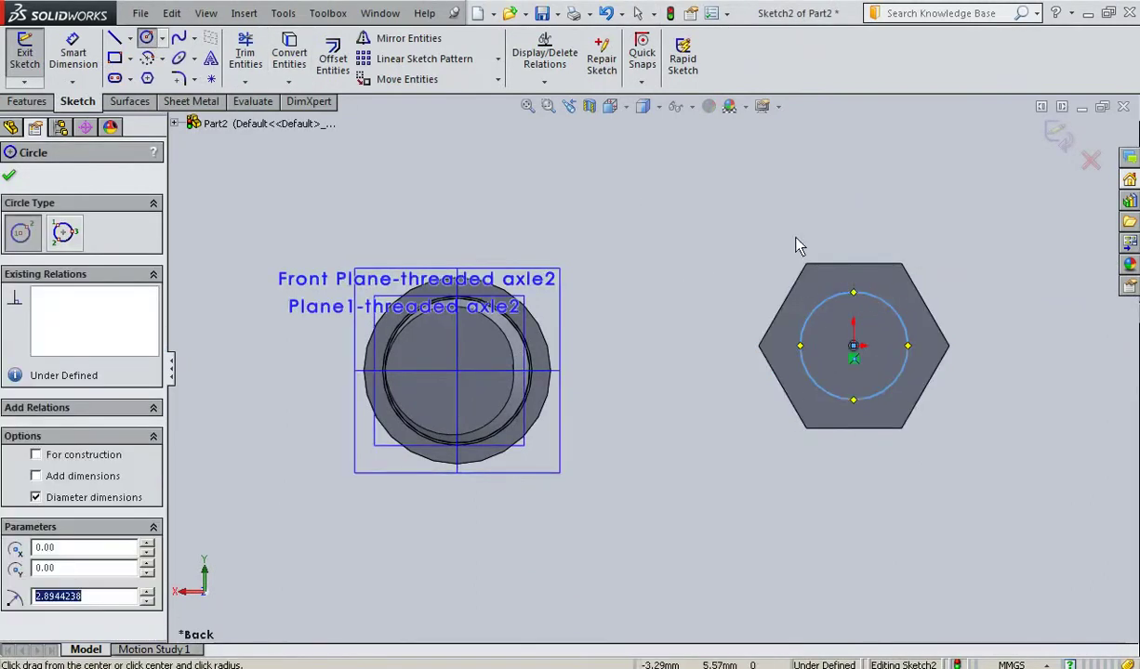
left_click(10, 175)
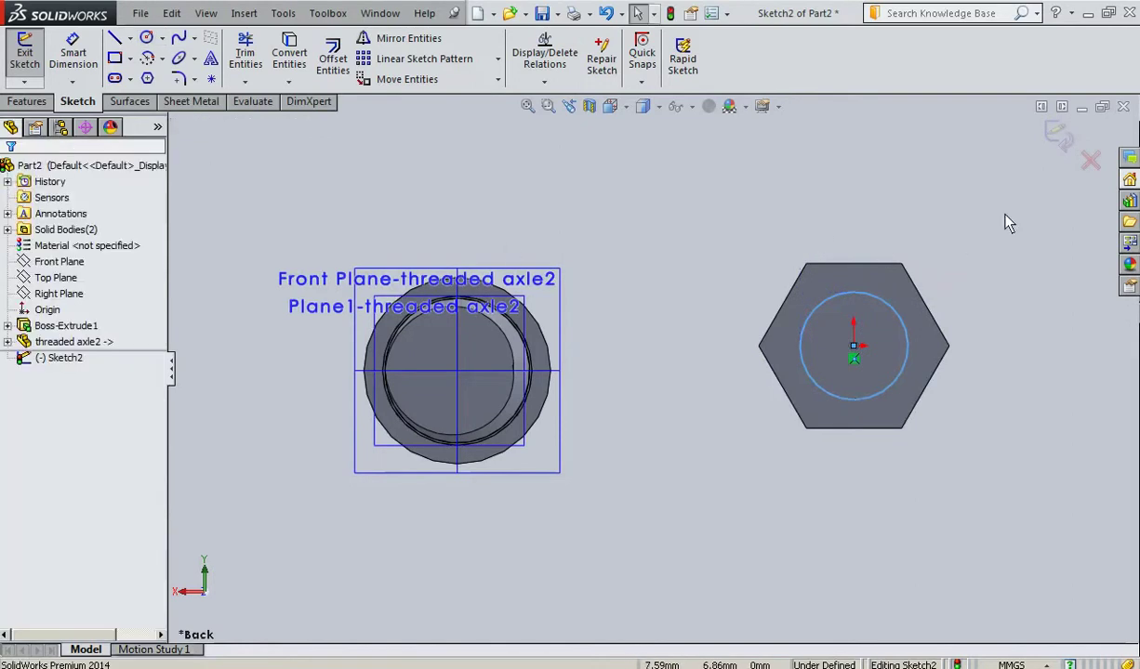
Close Sketch2 and deselect it, leaving its circle on the nut's back face.
left_click(1057, 134)
mouse_move(580, 398)
middle_mouse_down()
mouse_move(570, 415)
mouse_move(666, 356)
mouse_move(671, 406)
mouse_move(718, 382)
mouse_move(663, 282)
middle_mouse_up()
left_click(680, 394)
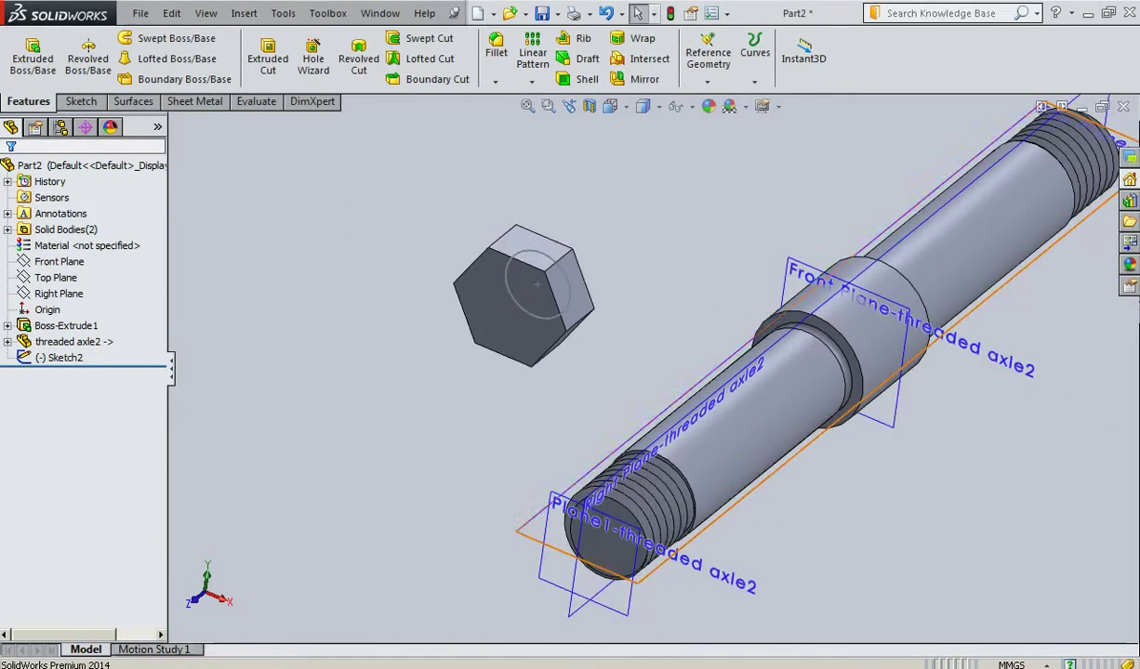
key("alt+Tab")
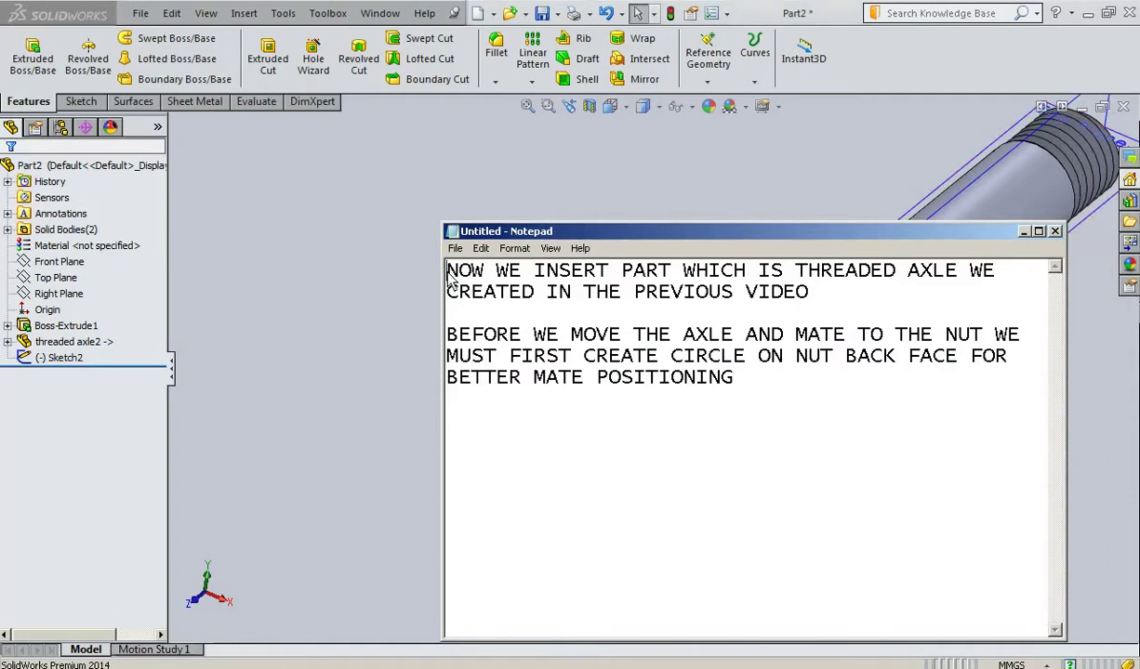
Replace the note with 'NOW WE USE MOVE/COPY TO POSITION THE AXLE TO THE RIGHT PLACE'.
key("ctrl+a")
key("Delete")
type("OW E")
key("BackSpace")
key("BackSpace")
type("WE USE ")
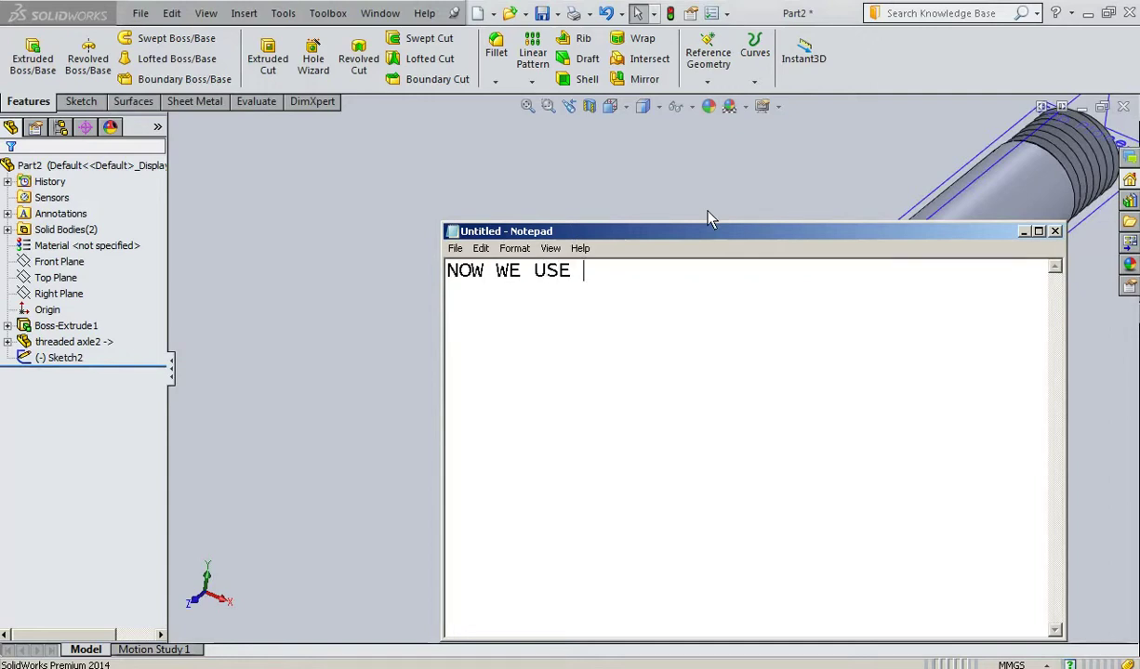
type("I")
type("MOVE")
type("/COP")
type("Y ")
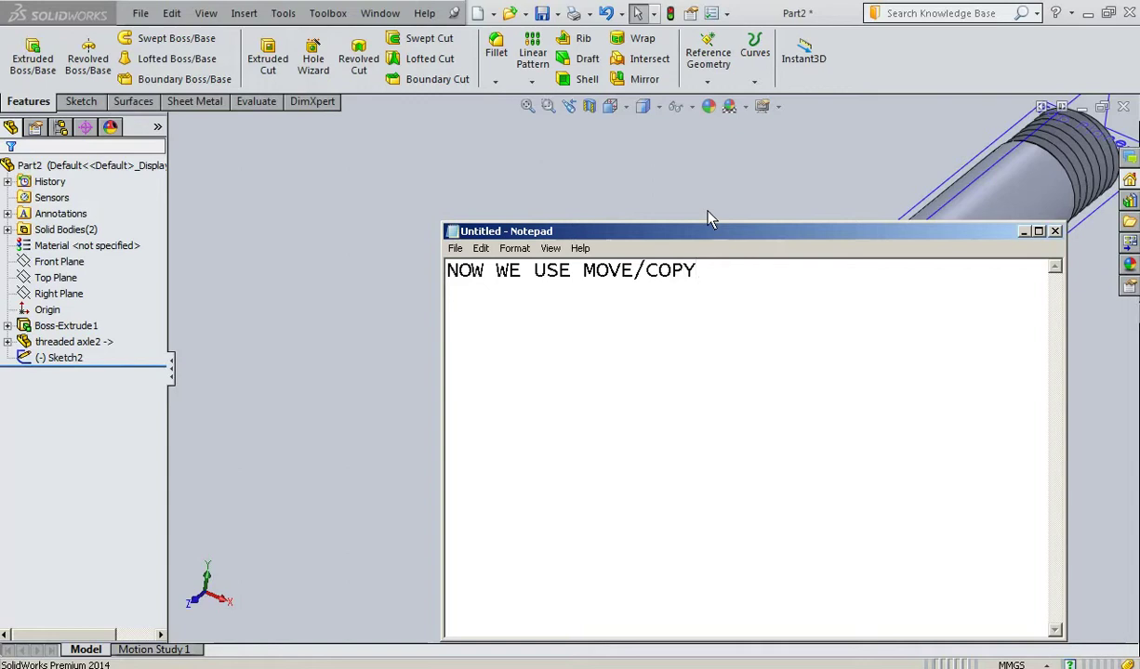
type("TO ")
type("POSITION THE AXLE TO THE")
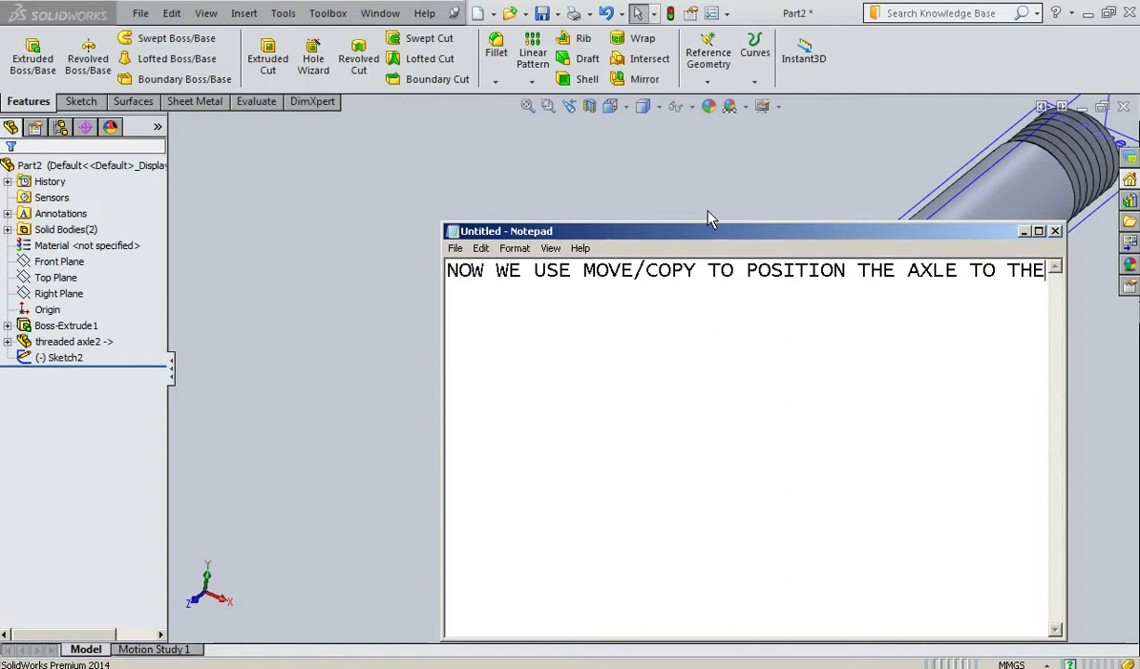
type(" RIGHT PLACE")
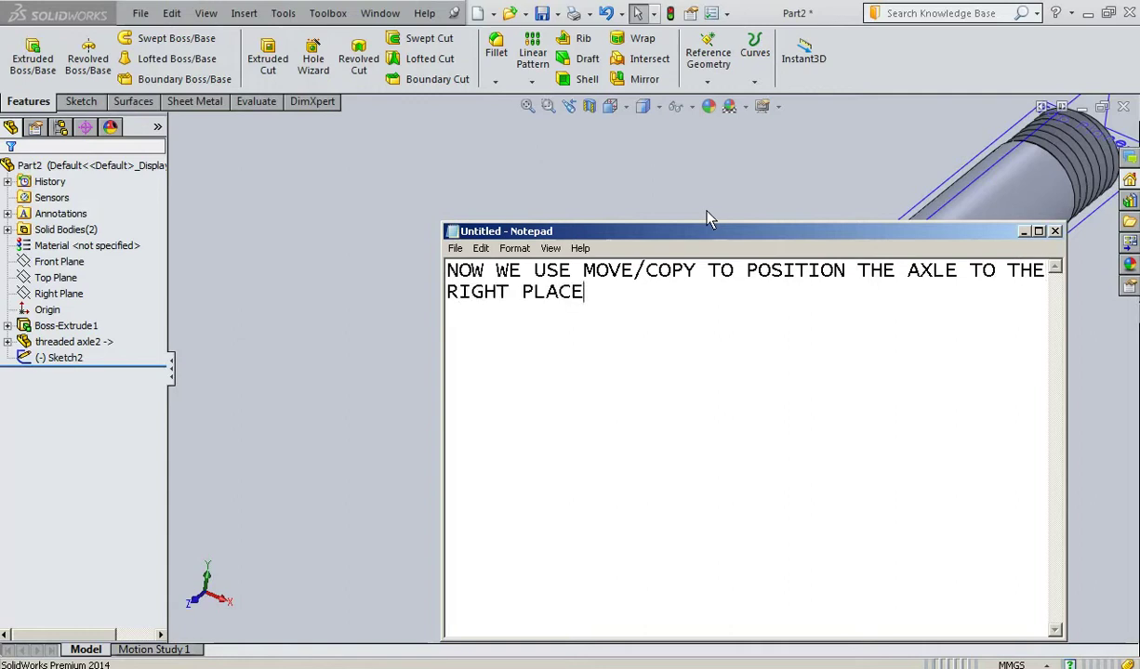
Start Move/Copy Body on the threaded axle, mating its shoulder edge concentric with the nut's circle.
left_click(980, 219)
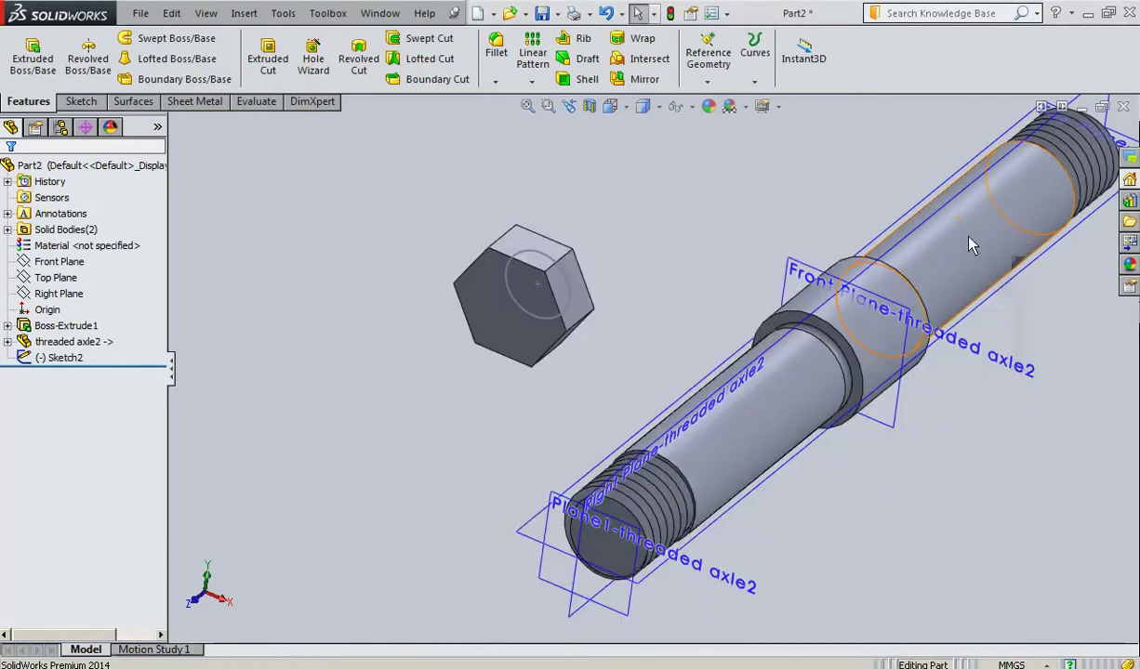
left_click(244, 13)
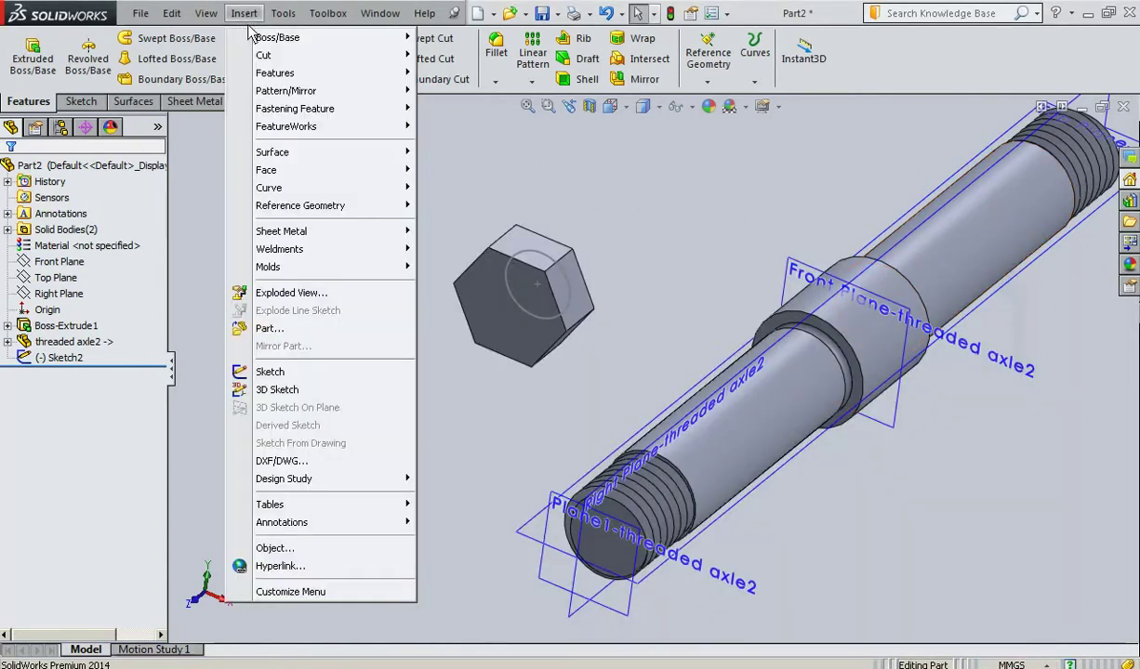
mouse_move(275, 72)
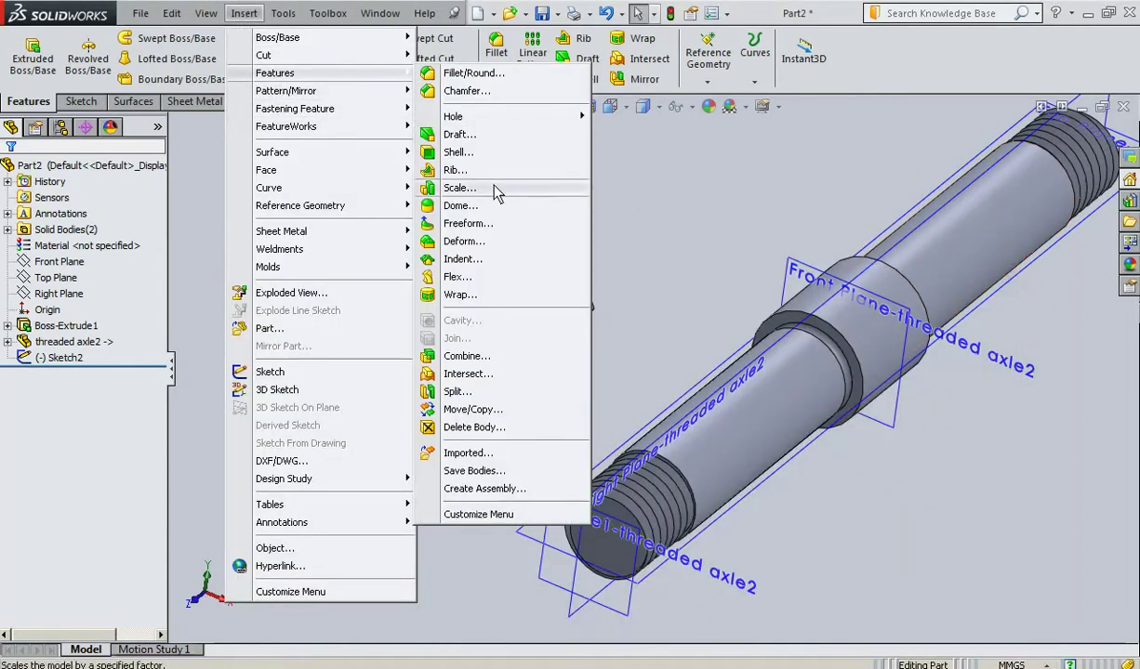
left_click(470, 411)
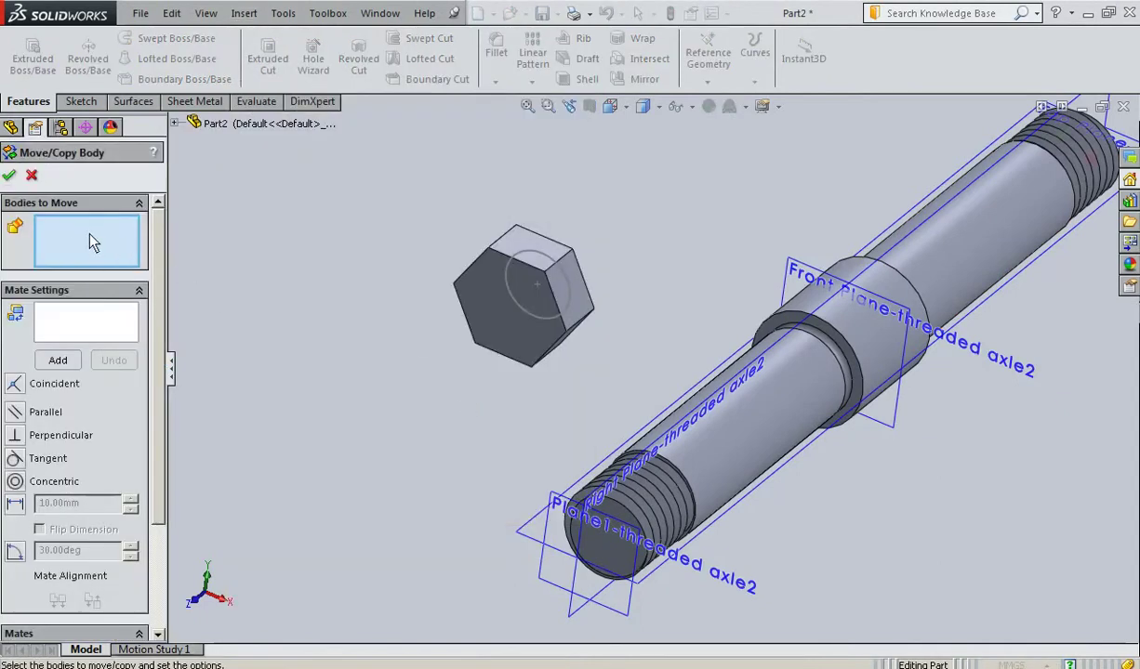
left_click(788, 418)
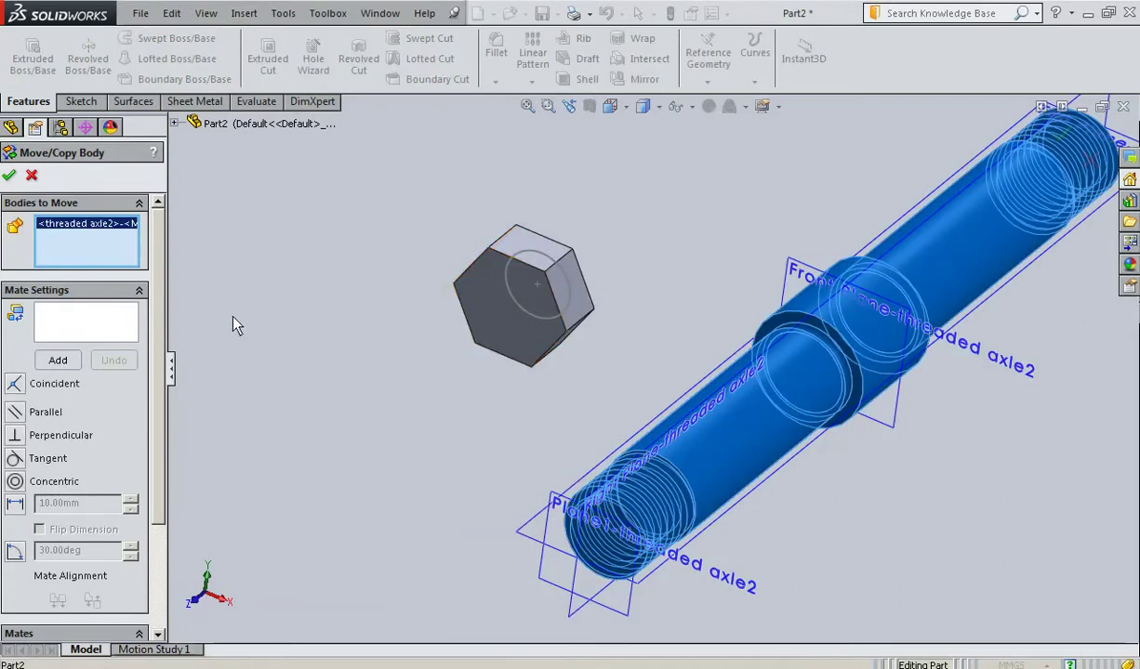
left_click(73, 330)
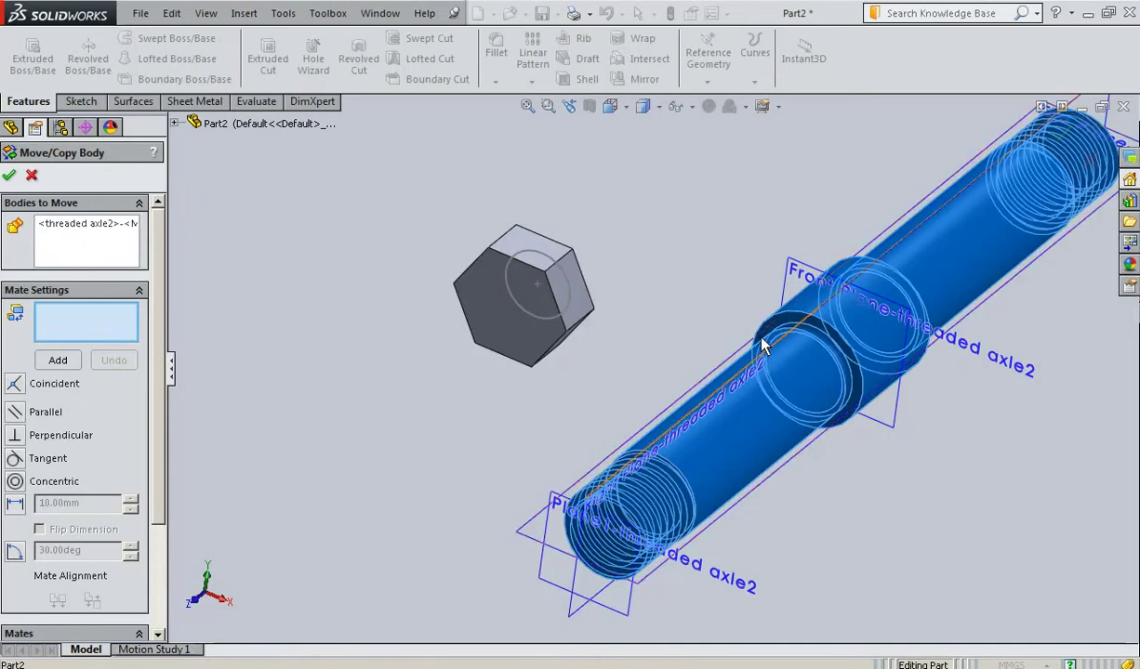
left_click(801, 320)
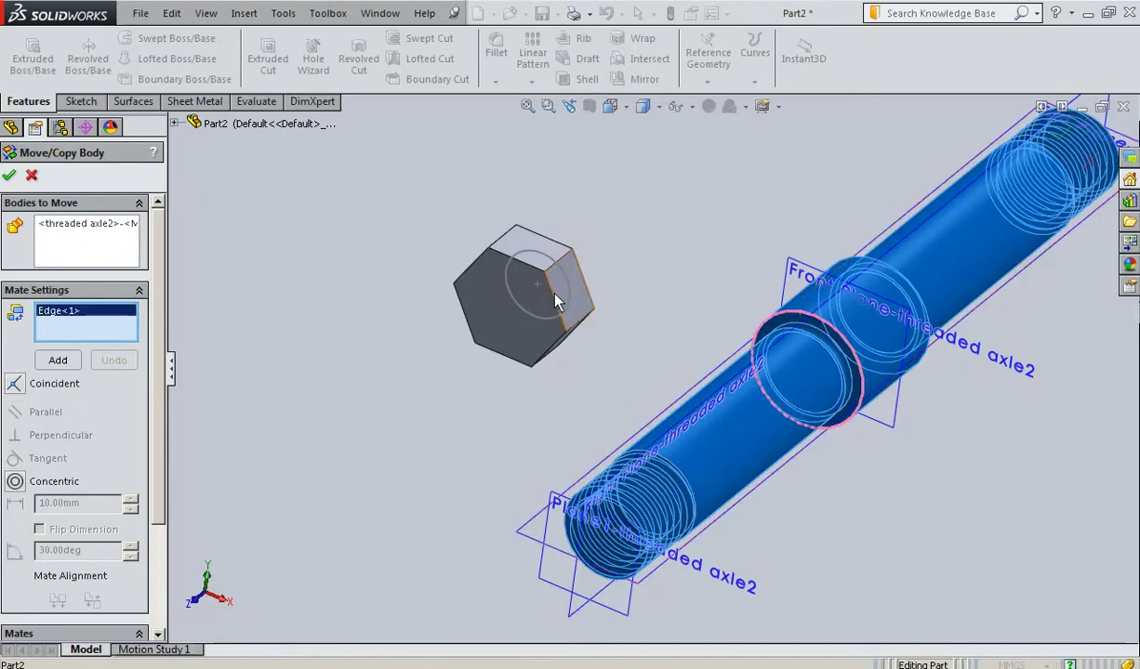
left_click(544, 262)
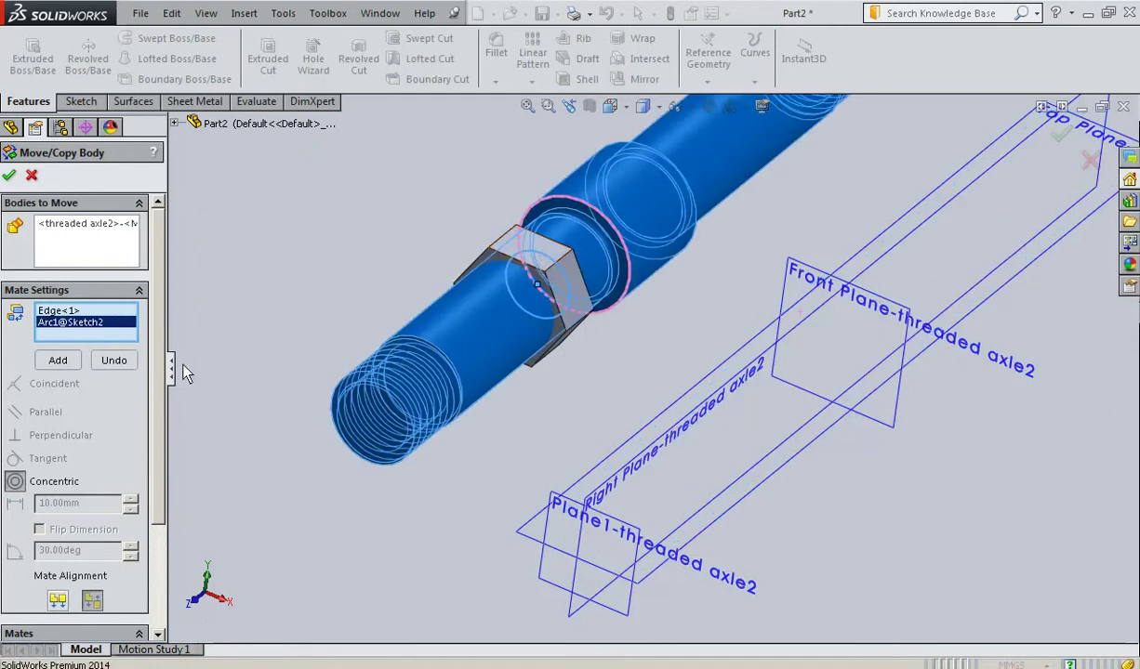
Add the concentric mate and select the axle face where the threads begin.
left_click(59, 362)
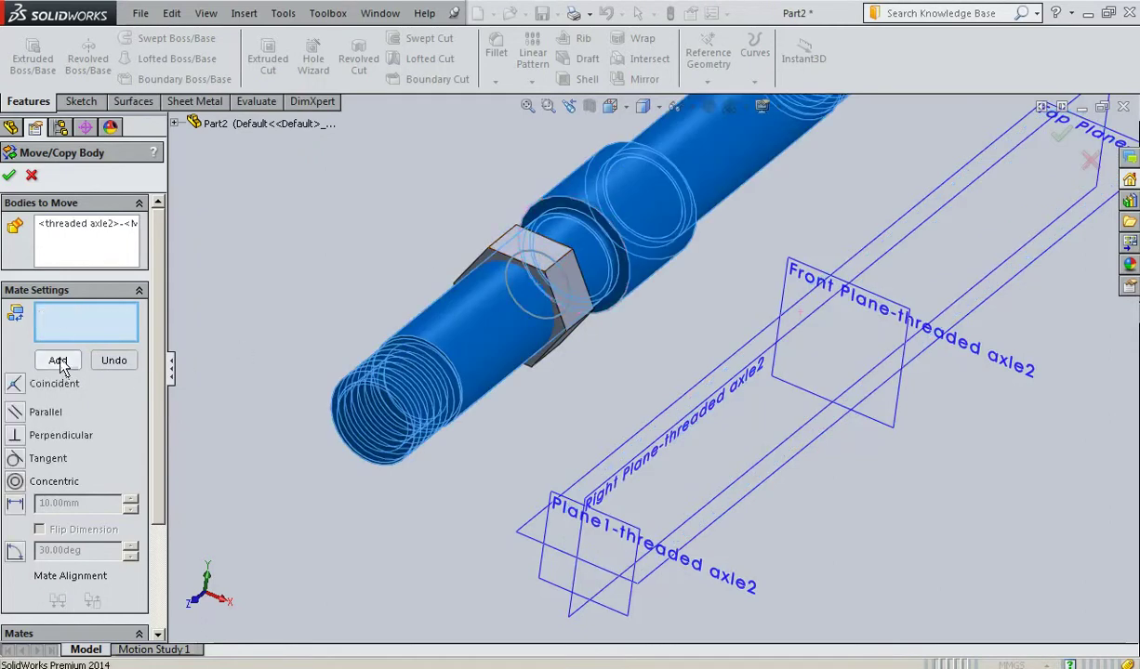
scroll(595, 244, "down", 2)
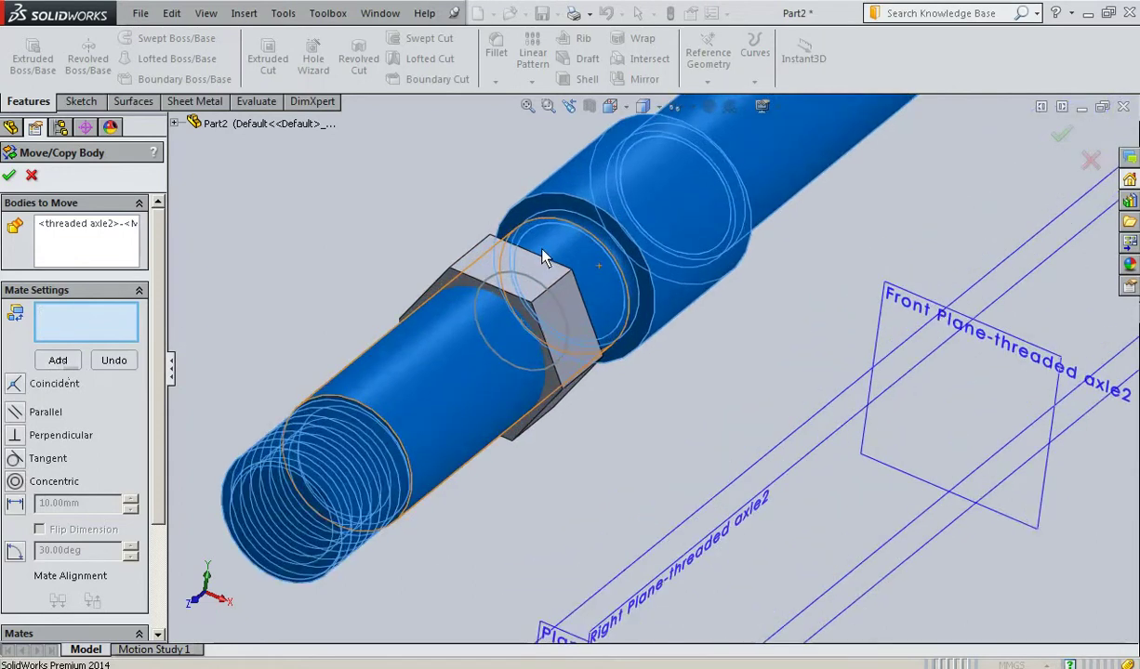
scroll(545, 255, "down", 2)
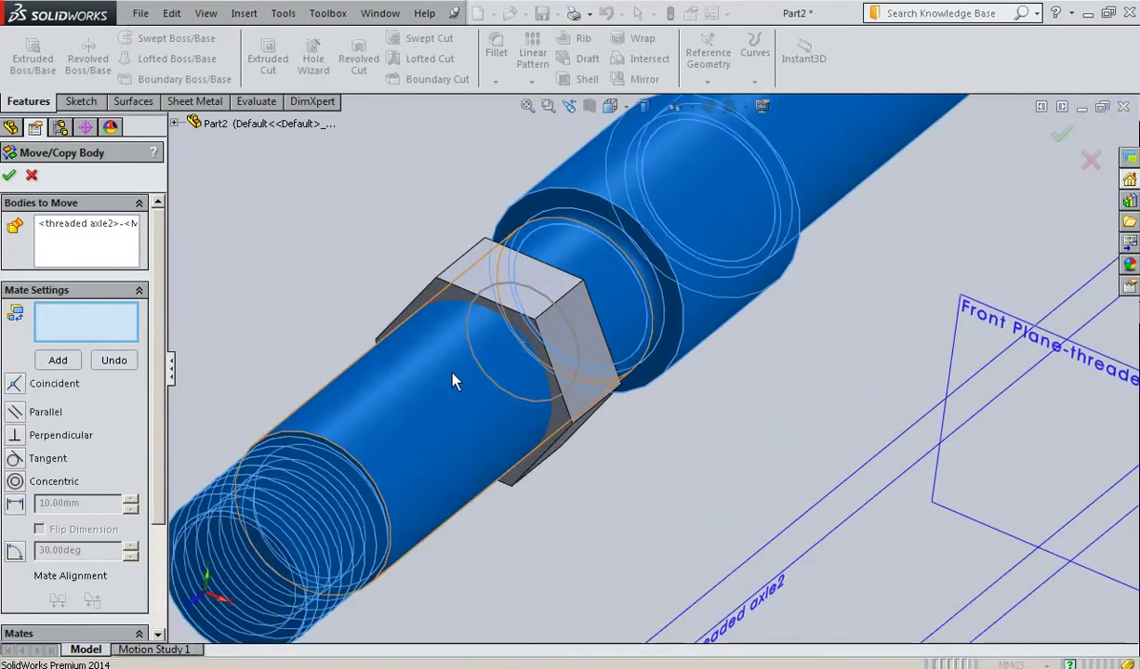
mouse_move(508, 369)
middle_mouse_down()
mouse_move(657, 438)
mouse_move(560, 472)
middle_mouse_up()
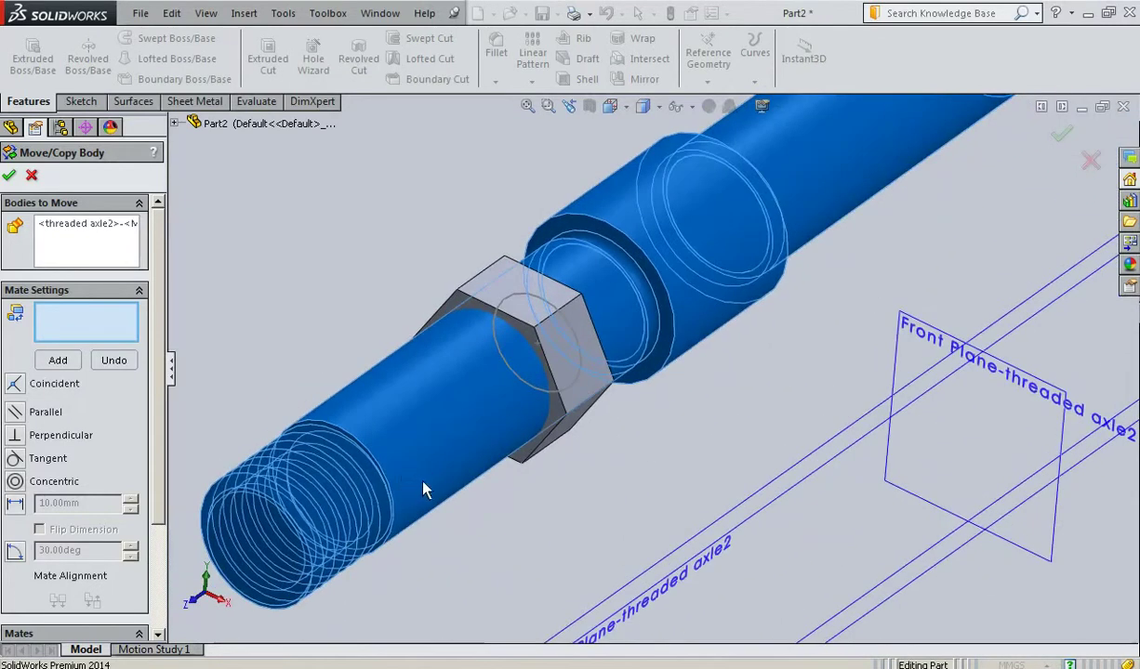
scroll(419, 490, "up", 3)
scroll(451, 420, "down", 3)
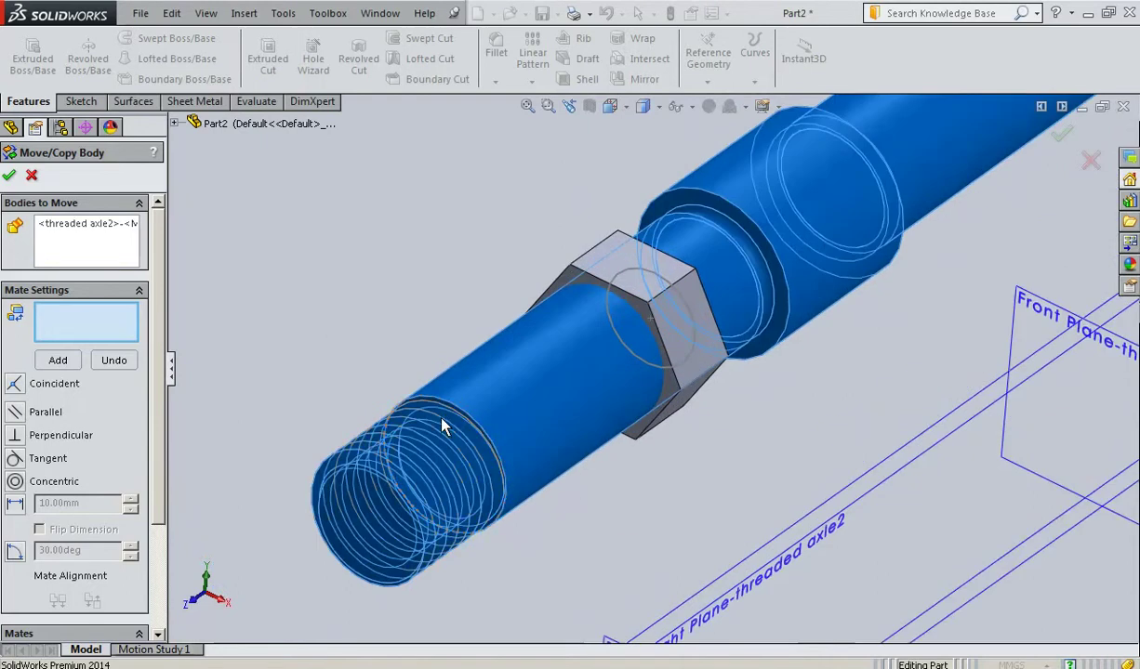
scroll(454, 415, "down", 1)
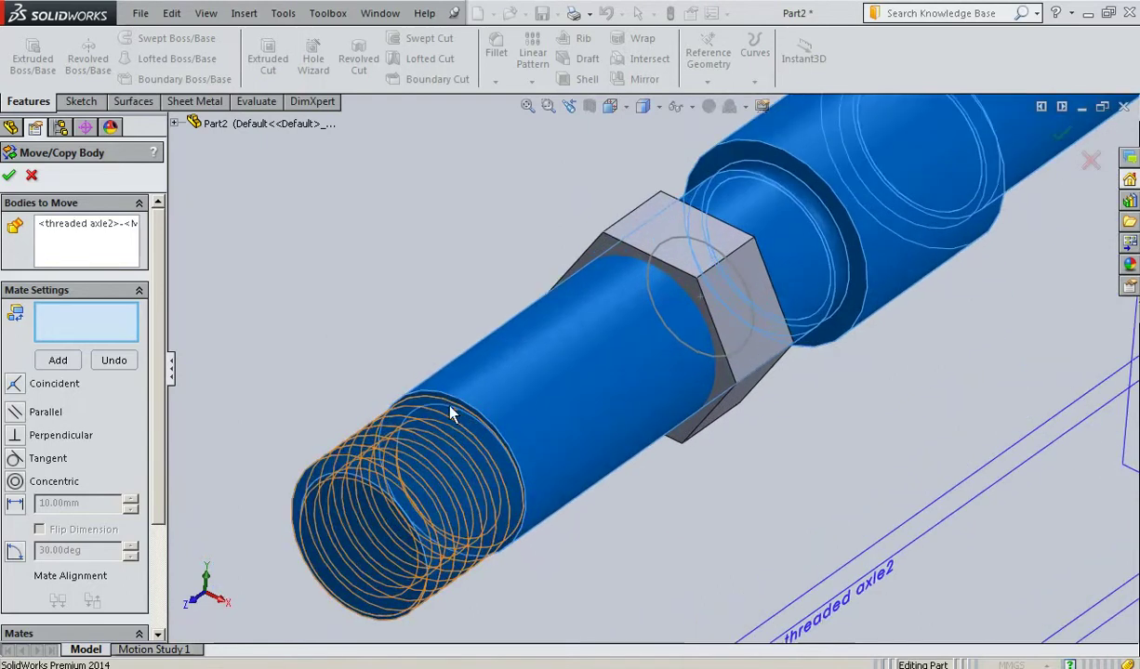
scroll(452, 413, "down", 4)
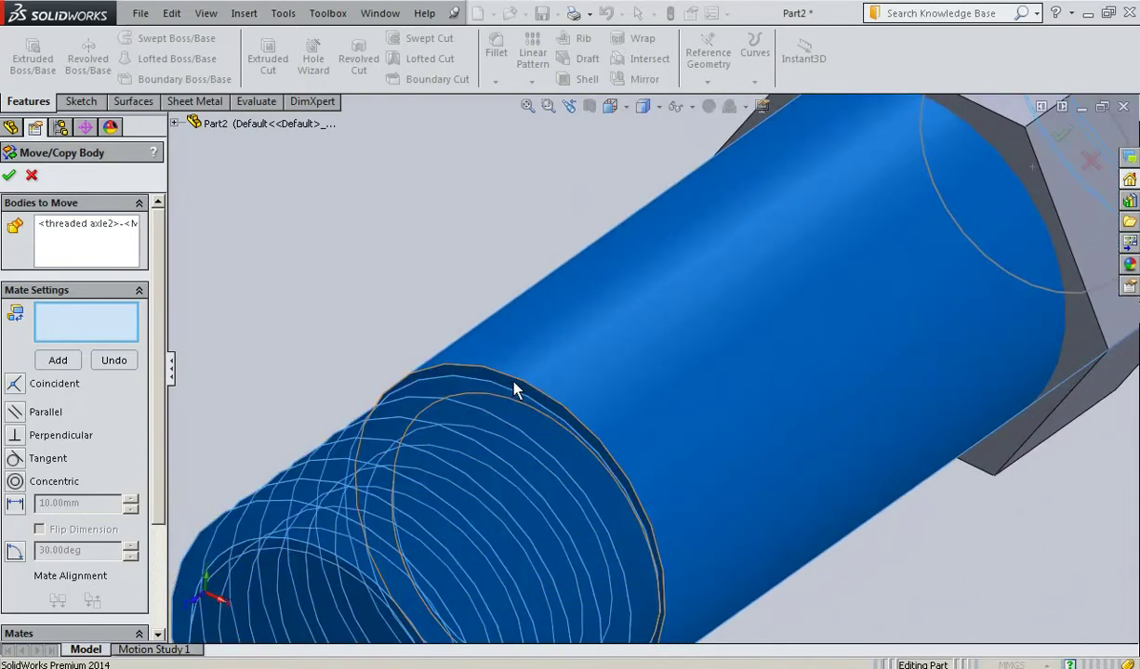
left_click(521, 396)
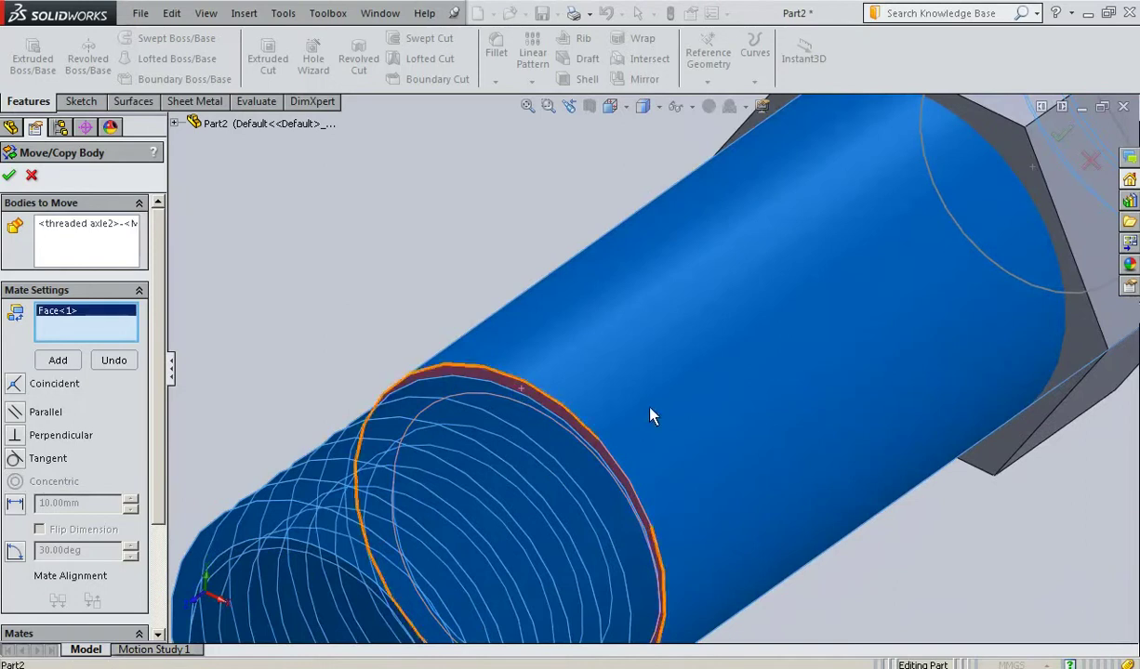
Make it coincident with the nut's end face and commit Body-Move/Copy1.
scroll(677, 417, "up", 3)
scroll(785, 370, "up", 2)
mouse_move(786, 370)
middle_mouse_down()
mouse_move(808, 371)
mouse_move(731, 411)
mouse_move(759, 247)
middle_mouse_up()
scroll(788, 272, "down", 2)
scroll(788, 271, "down", 2)
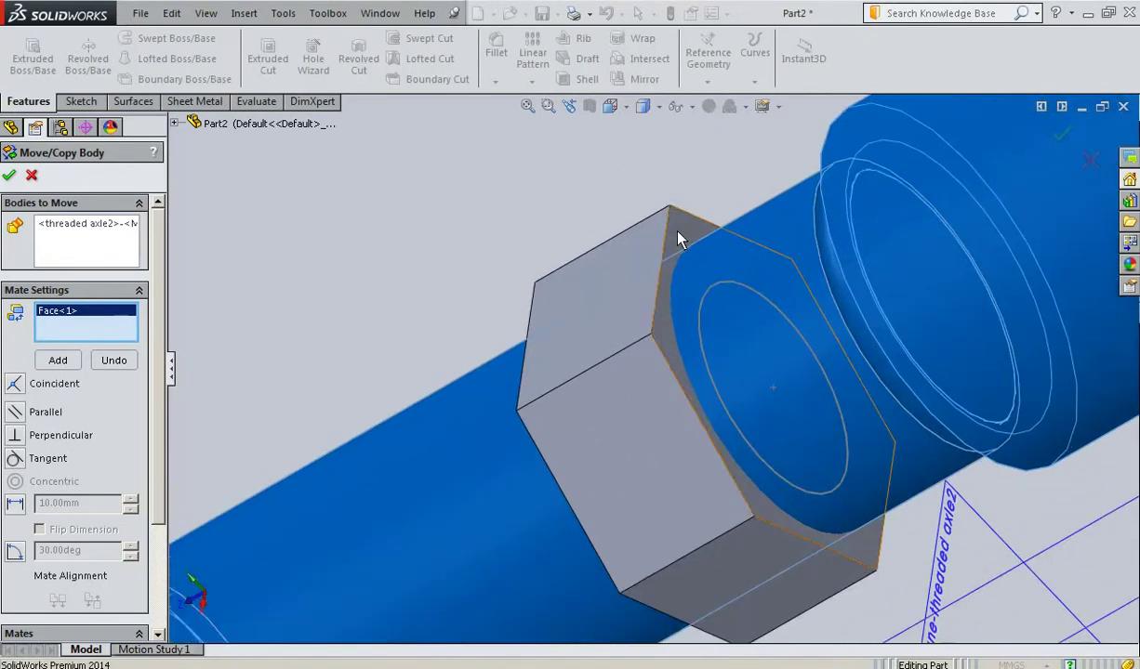
left_click(681, 238)
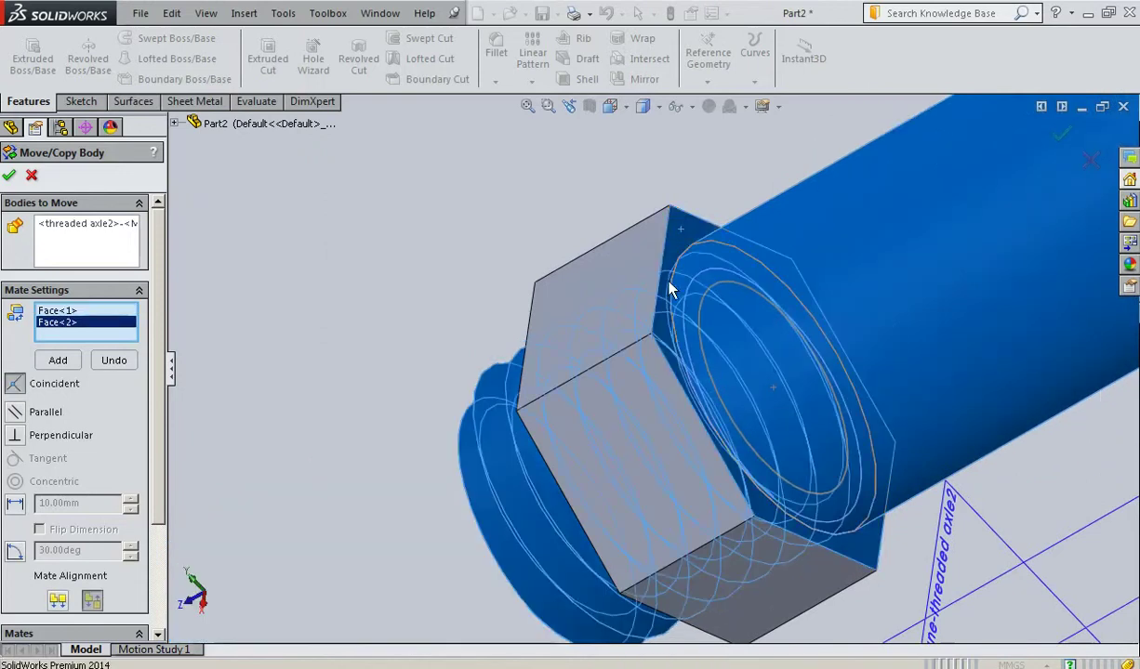
scroll(508, 301, "up", 2)
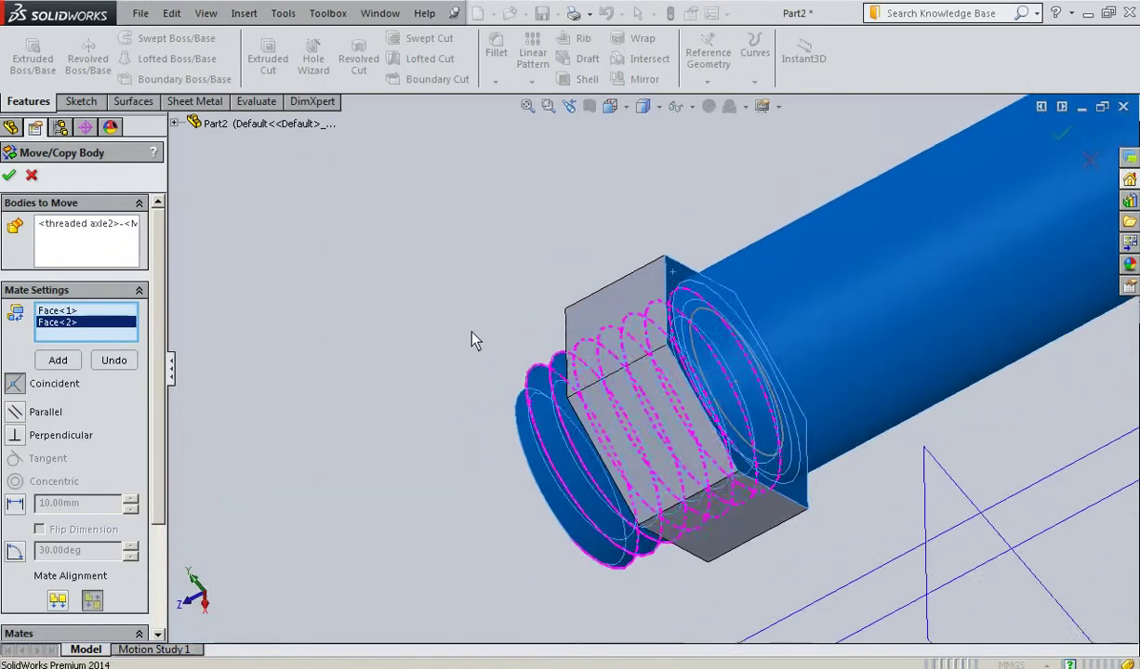
mouse_move(465, 338)
middle_mouse_down()
mouse_move(537, 321)
mouse_move(453, 372)
mouse_move(514, 365)
middle_mouse_up()
left_click(8, 175)
mouse_move(417, 400)
middle_mouse_down()
mouse_move(851, 521)
mouse_move(818, 521)
middle_mouse_up()
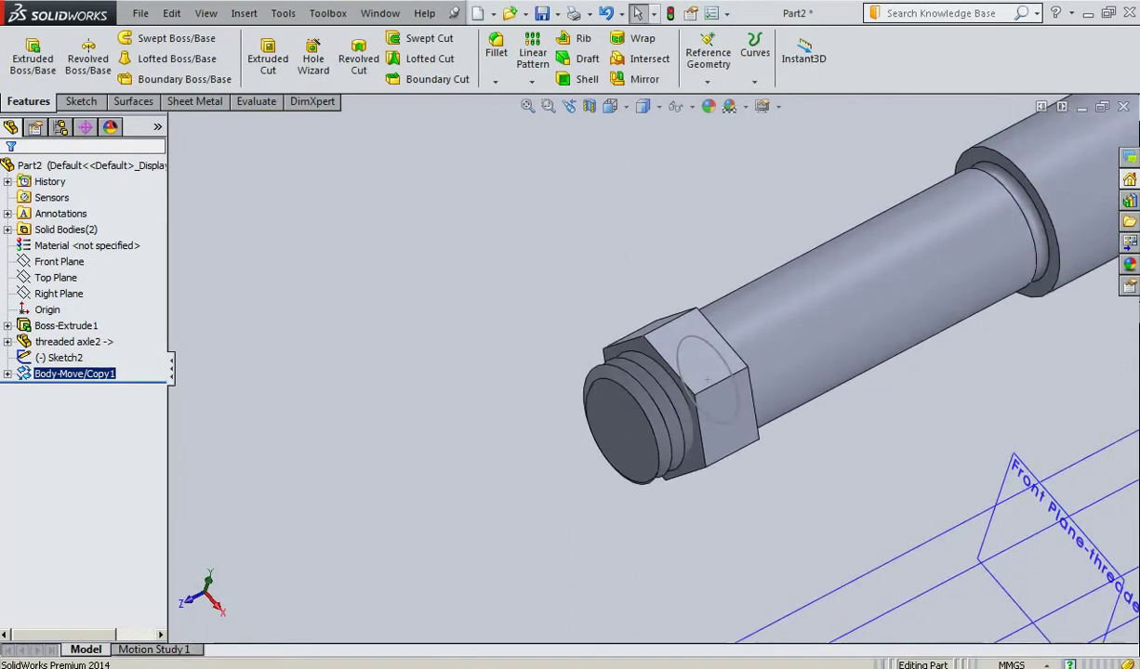
Add the line 'AFTER WE VE DONE THIS, WE USE COMBINE TO SUBTRACT THE AXLE FROM THE NUT'.
key("alt+Tab")
key("Return")
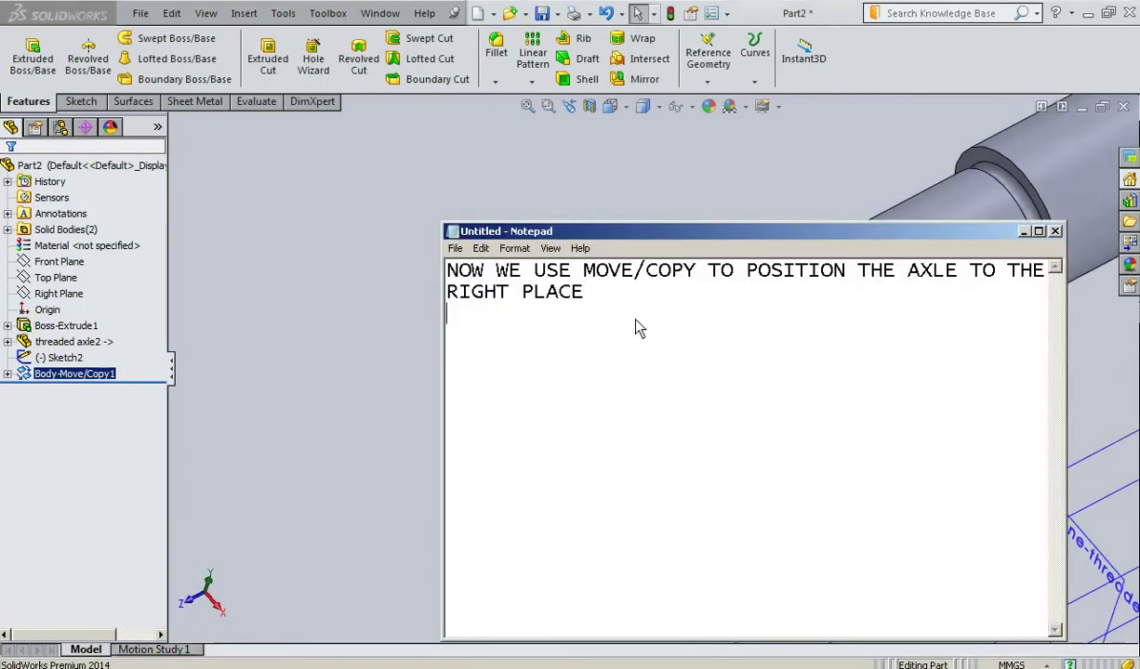
type("AFTER")
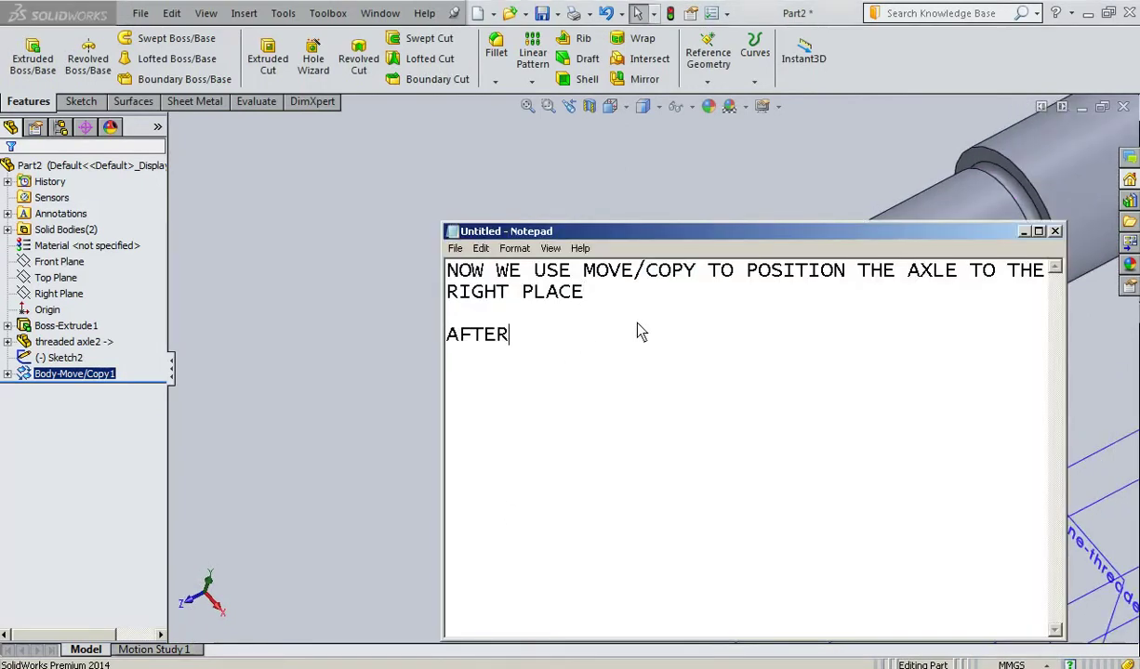
type(" WE VE DONE ")
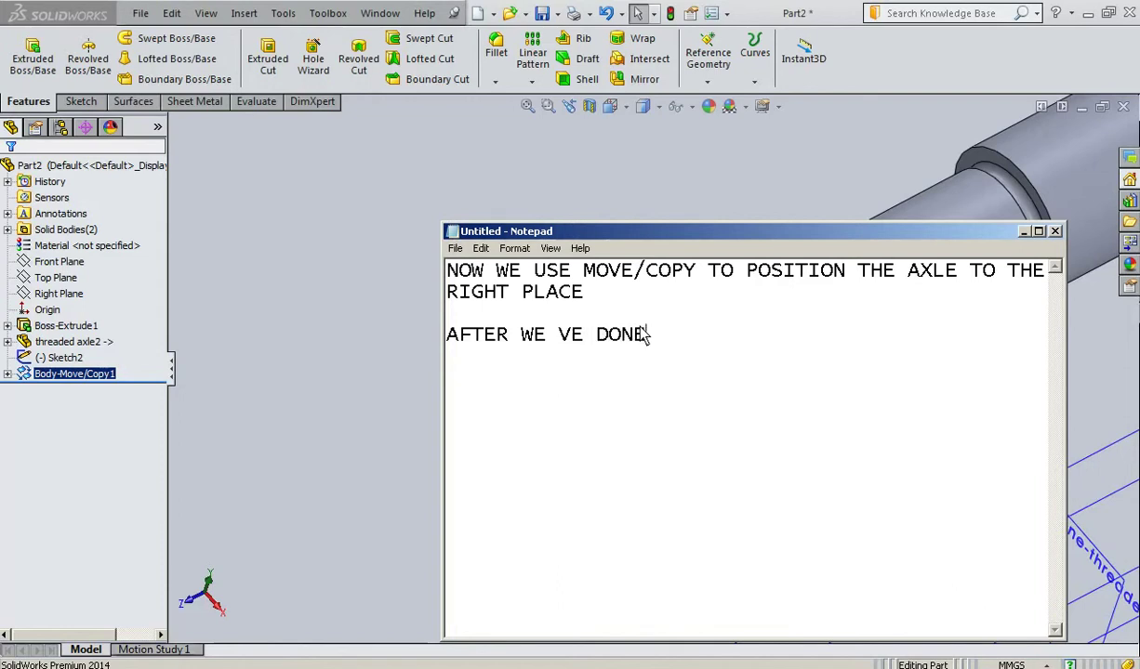
type("THIS, WE USE ")
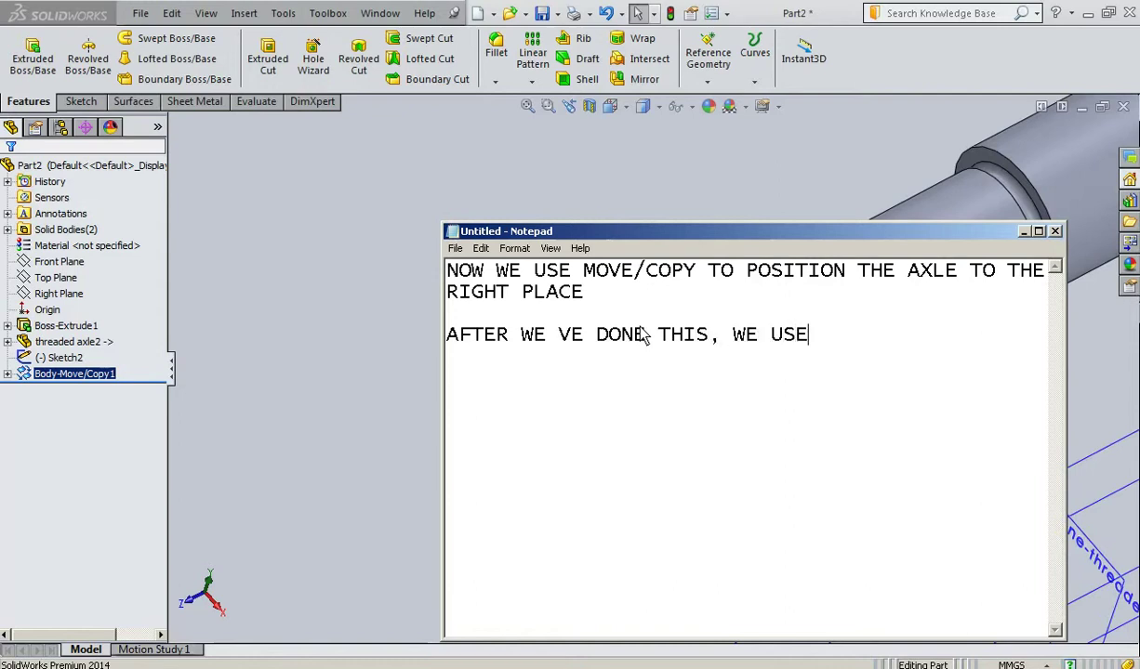
type("COMBINE TO SUBTRACT THE AXLE FROM THE")
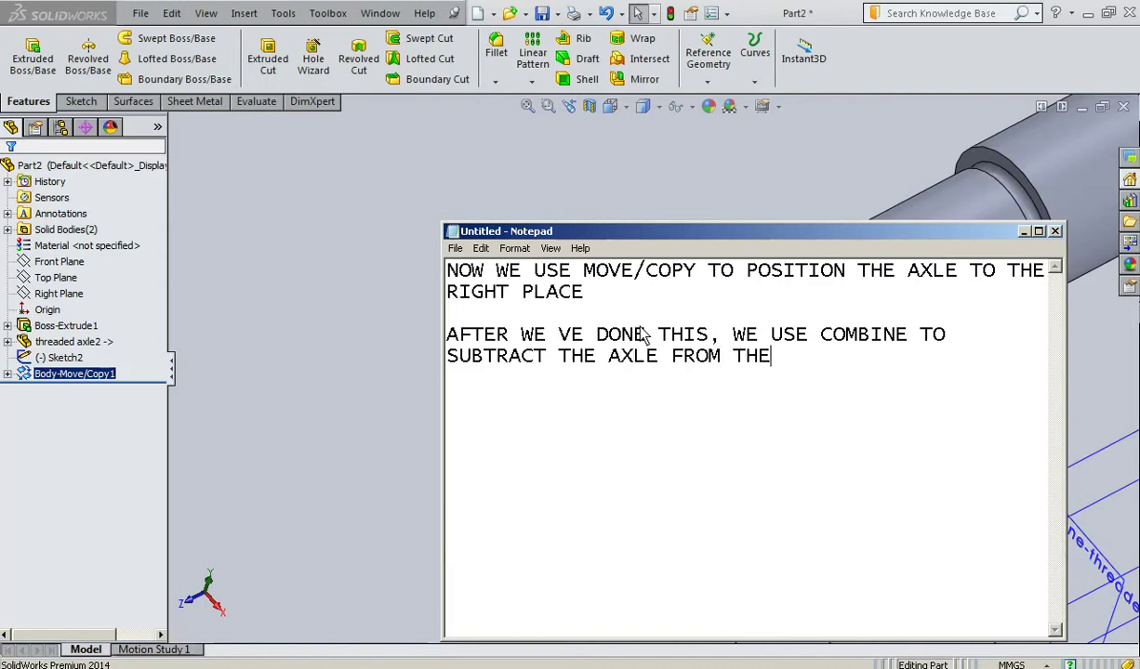
type(" NUT.")
Create Combine1 subtracting the threaded axle body from the hex nut main body.
left_click(1025, 232)
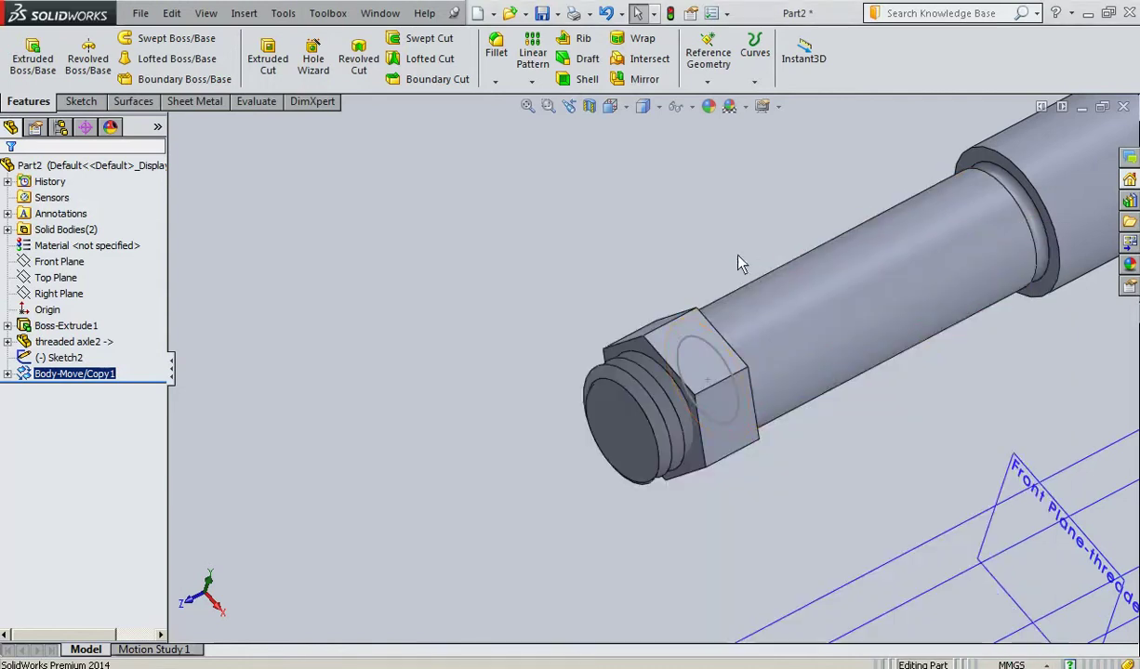
middle_click_drag(708, 237, 631, 244, "ctrl")
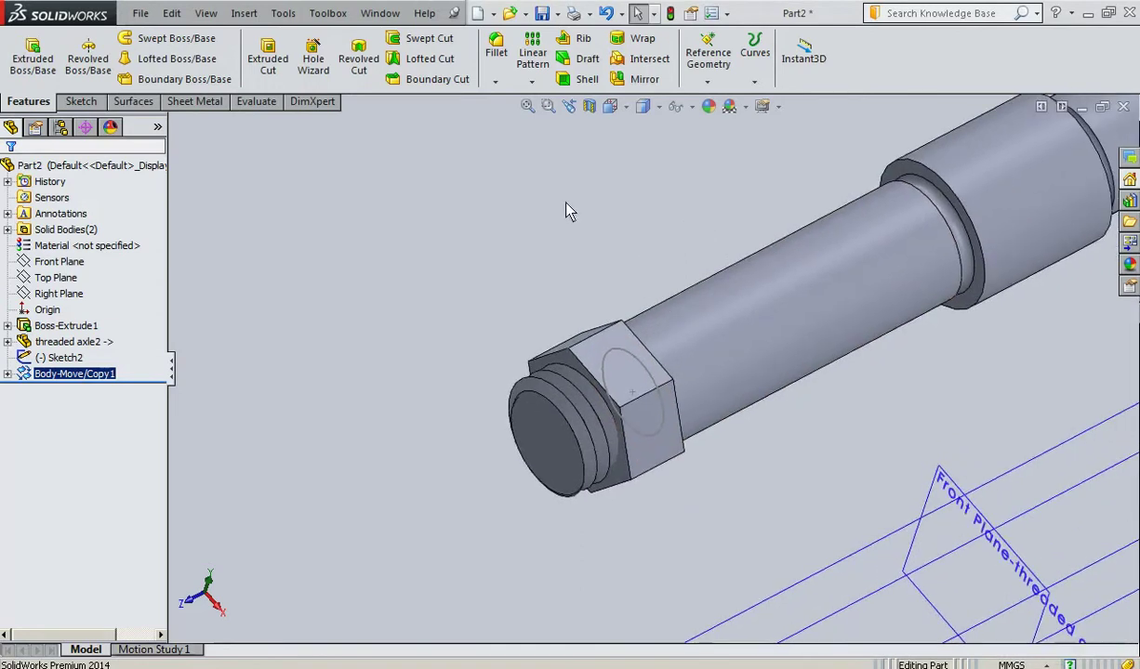
left_click(241, 13)
mouse_move(275, 73)
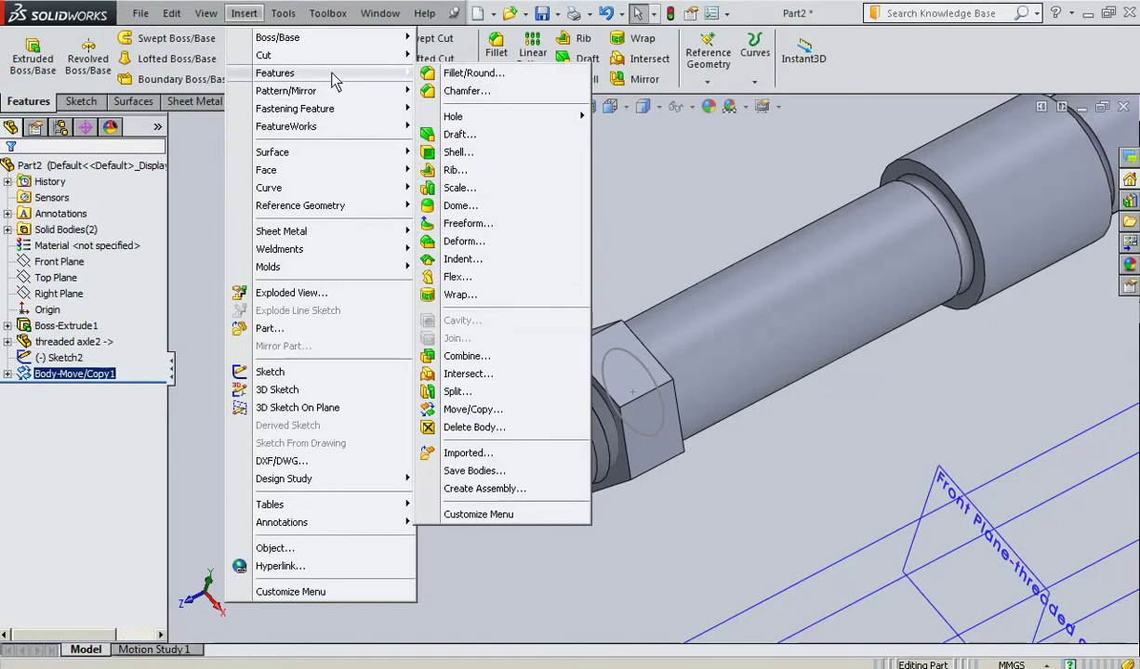
left_click(470, 357)
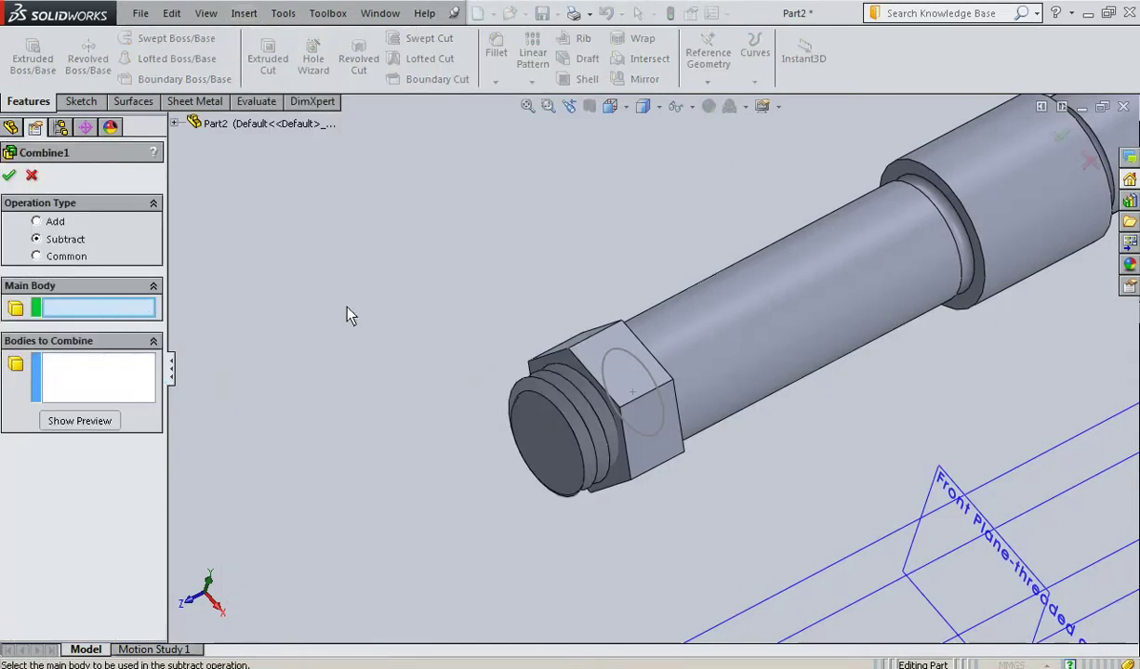
left_click(604, 351)
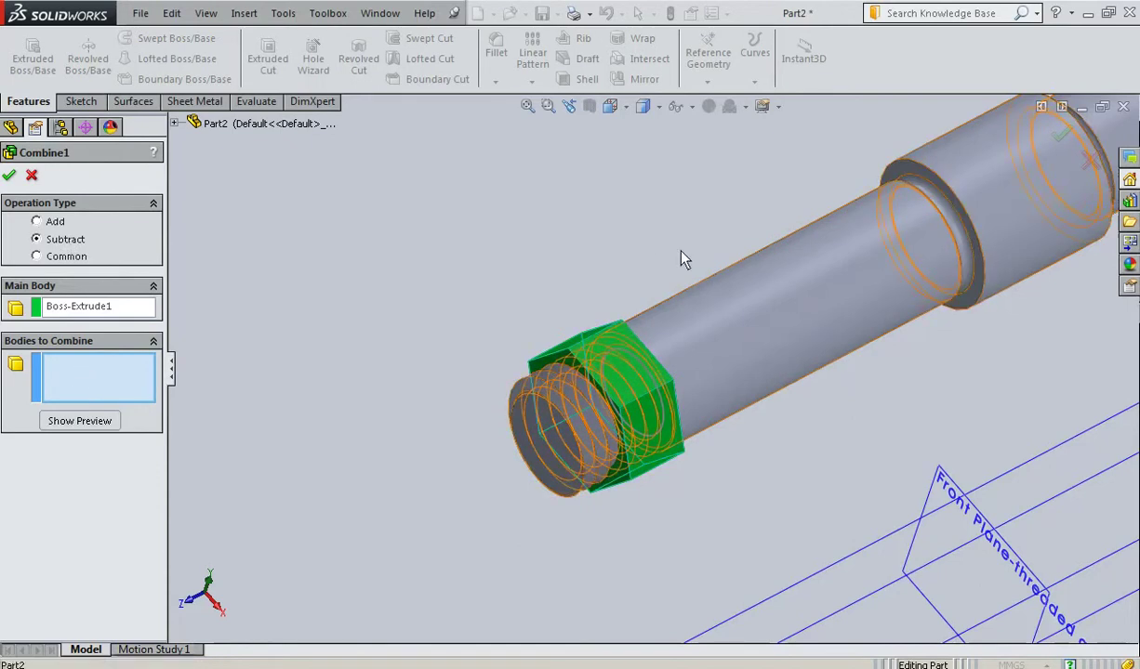
left_click(739, 294)
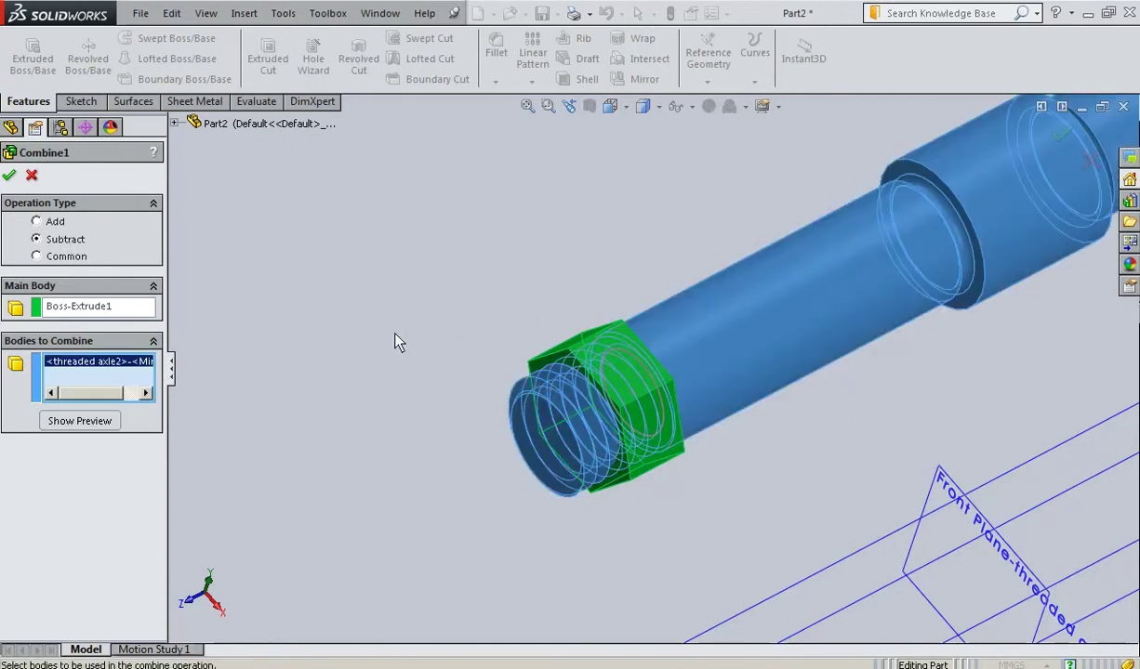
left_click(79, 420)
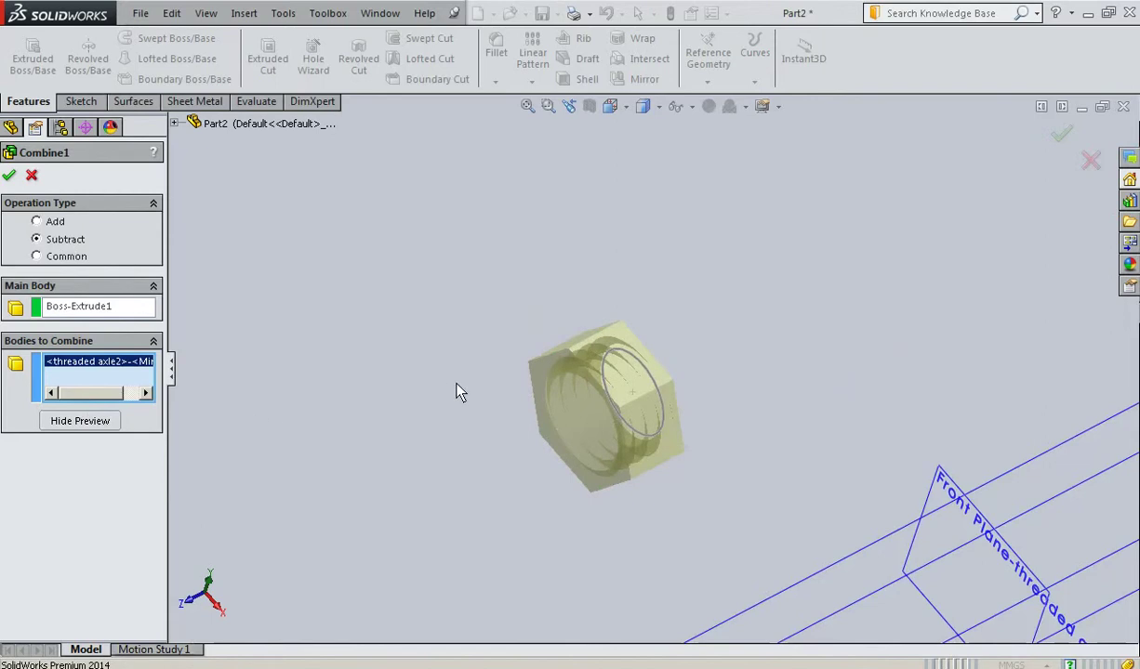
mouse_move(471, 371)
middle_mouse_down()
mouse_move(497, 348)
mouse_move(453, 379)
mouse_move(523, 395)
middle_mouse_up()
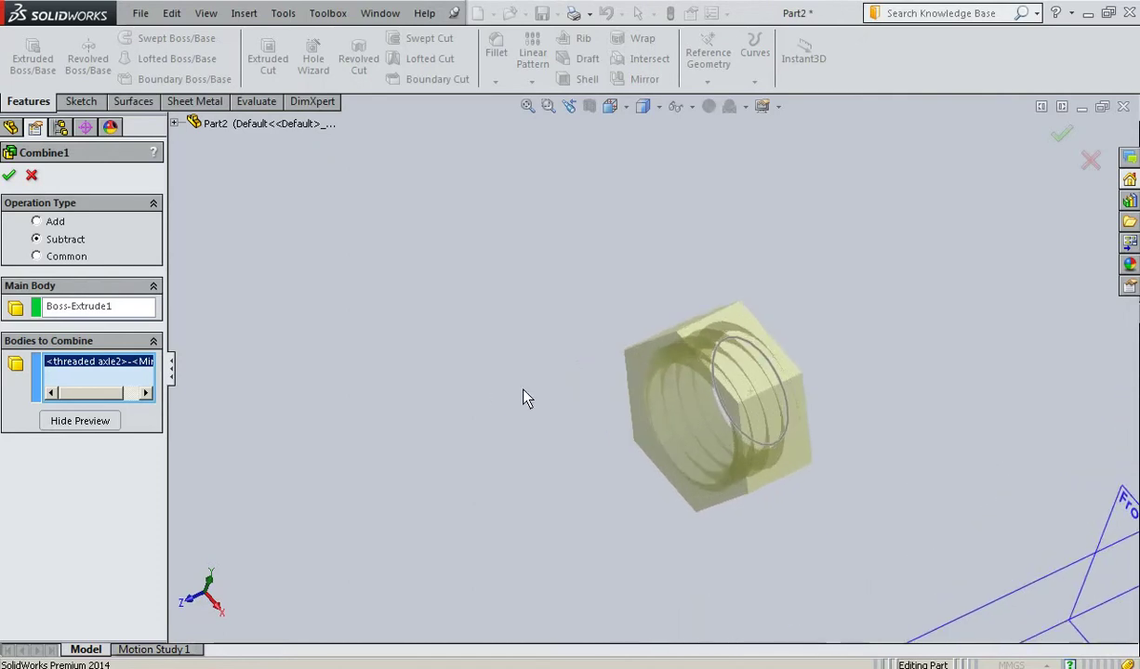
left_click(8, 174)
mouse_move(758, 470)
middle_mouse_down()
mouse_move(593, 488)
mouse_move(689, 435)
mouse_move(662, 387)
mouse_move(631, 394)
mouse_move(611, 450)
mouse_move(442, 509)
mouse_move(400, 539)
mouse_move(547, 584)
mouse_move(610, 628)
mouse_move(763, 449)
mouse_move(768, 413)
mouse_move(822, 450)
mouse_move(617, 455)
mouse_move(732, 443)
middle_mouse_up()
Add the note 'NOW WE HAVE OUT INTERNAL THREADED NUT.'.
key("alt+Tab")
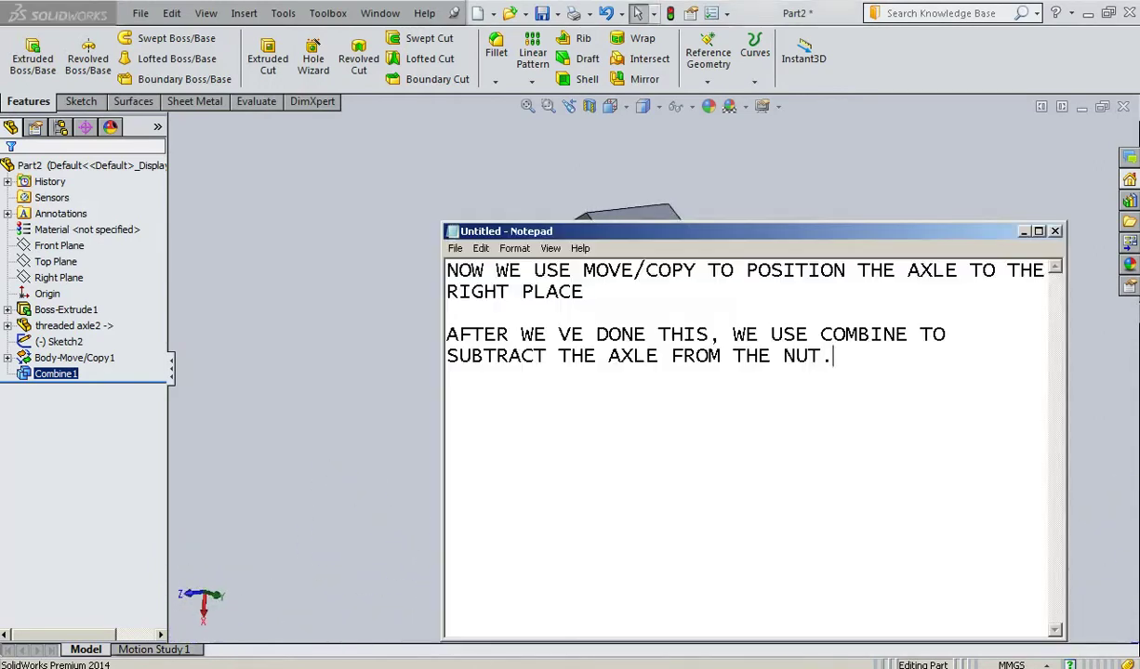
type("NOW WE HAVEOUT ")
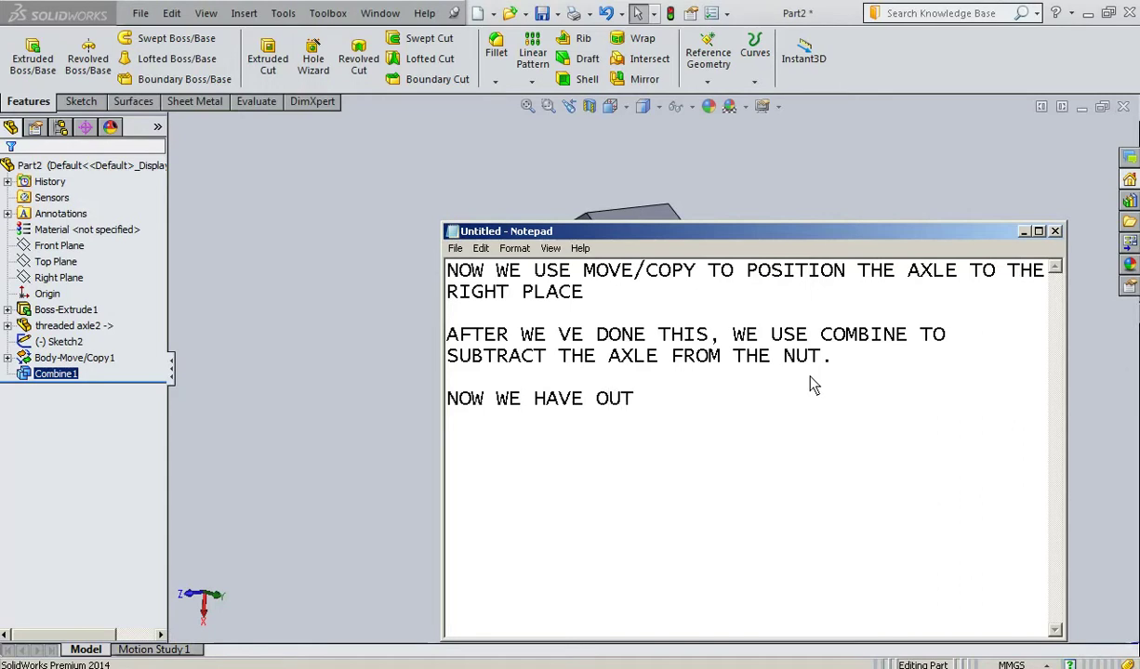
type("H")
key("BackSpace")
type("THREADE")
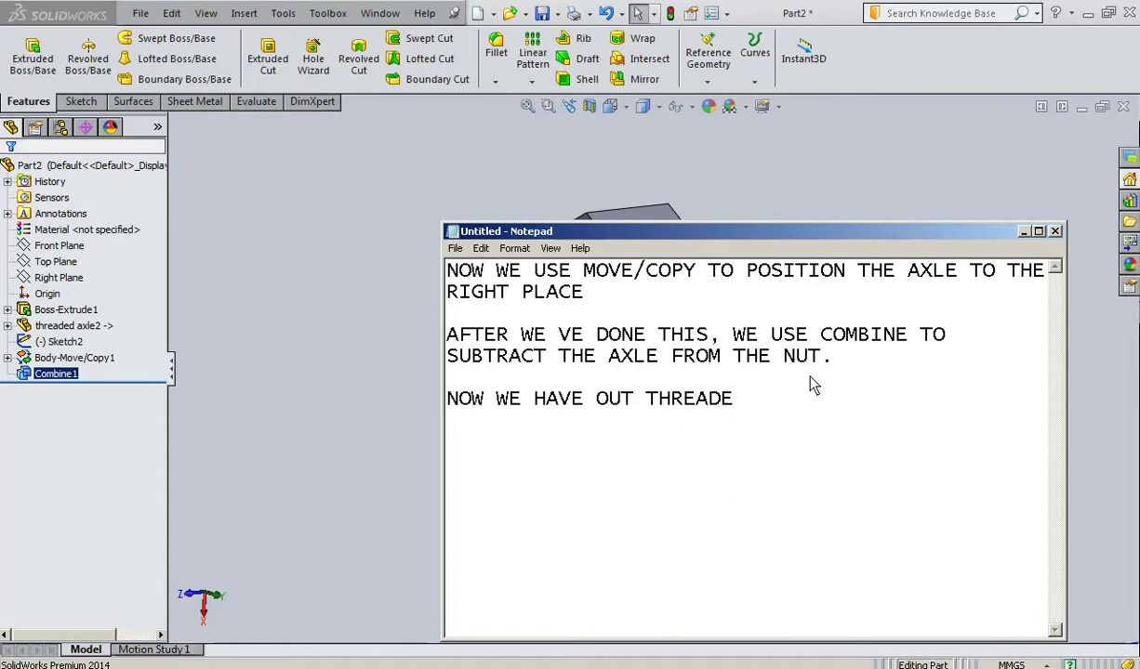
left_click(650, 400)
type("INTERNAL")
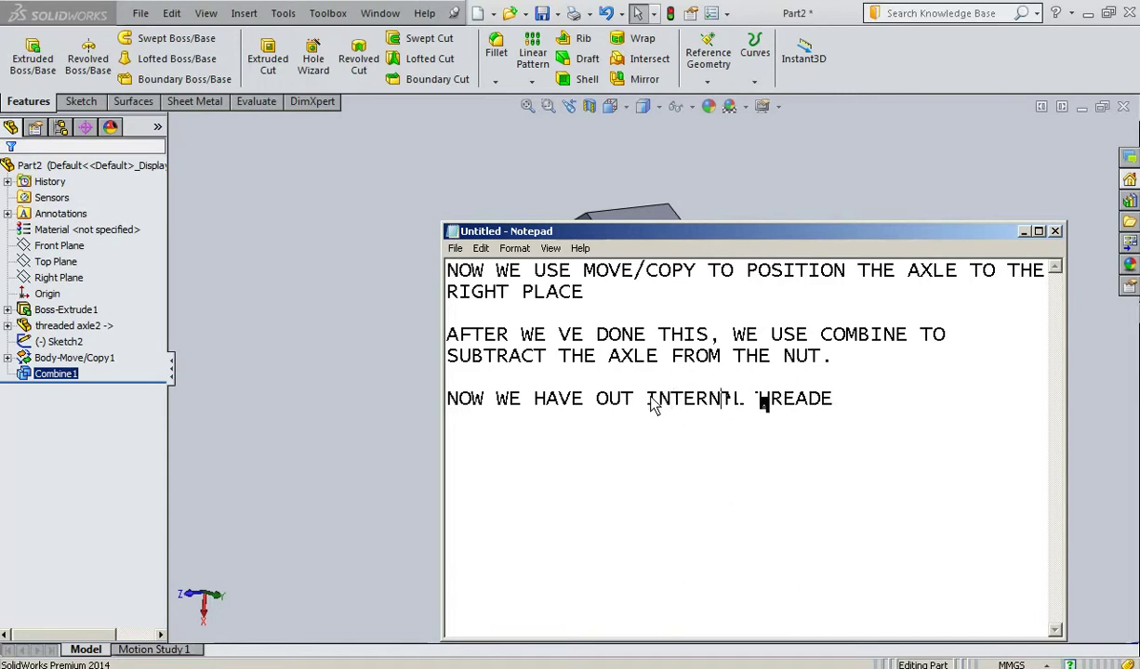
left_click(867, 411)
type(".")
type("D NUT")
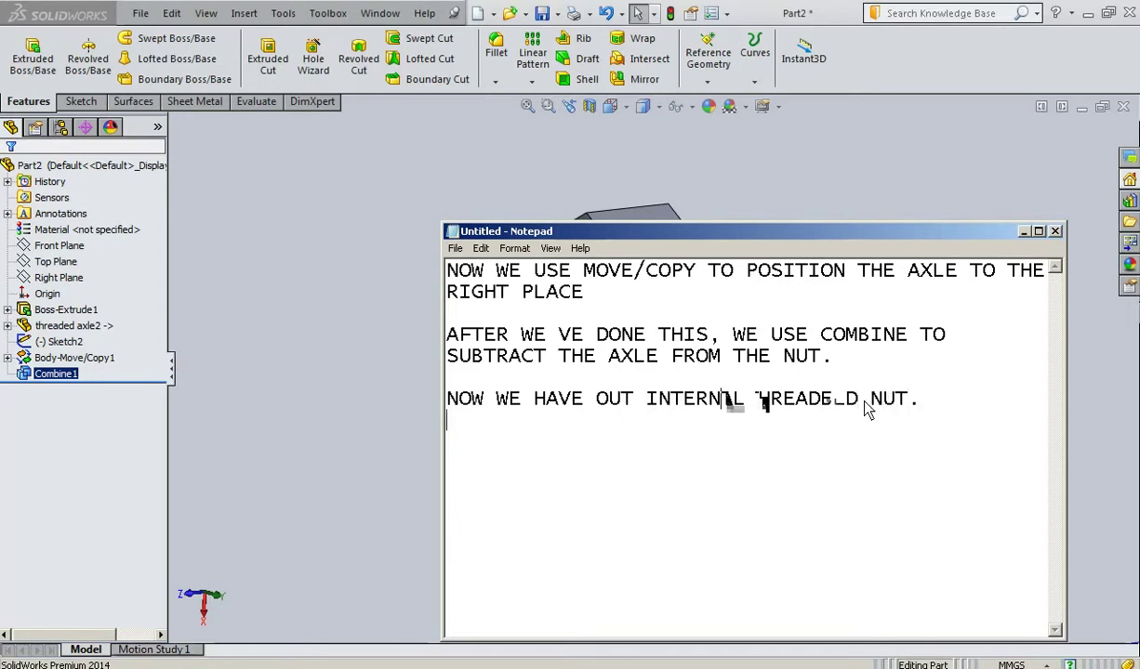
type("b")
key("BackSpace")
Add the warning 'BUT.... DONT FORGET. FOR STANDARD NUT THERE MUST BE CHAMFER'.
type("BUT....")
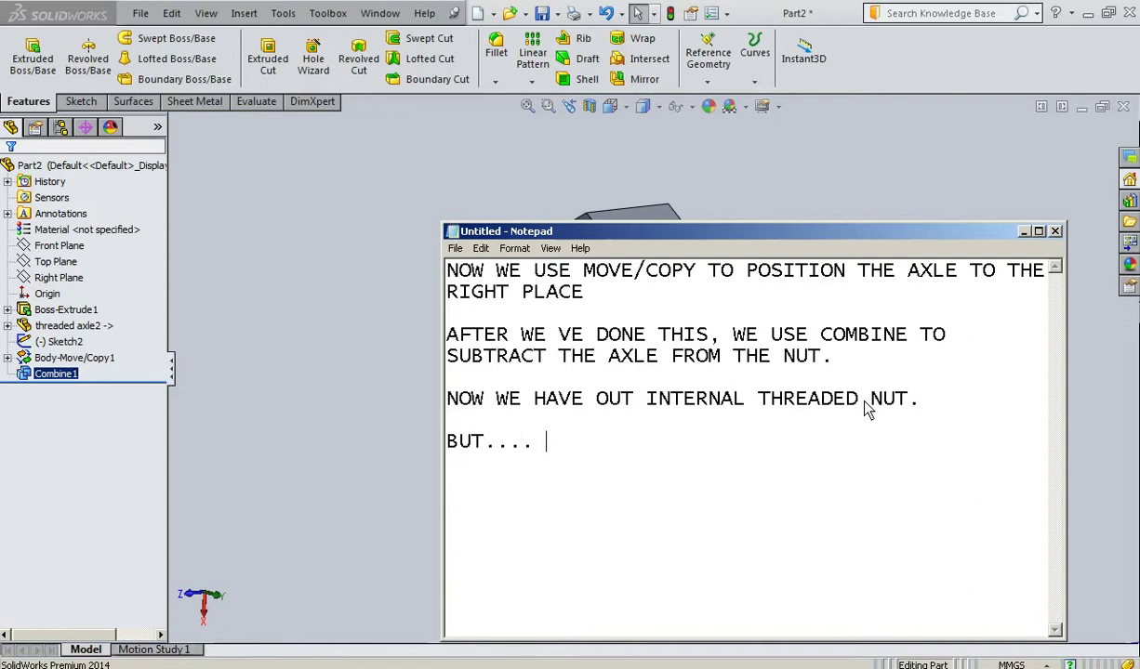
type(" DONT FOR")
type("GET")
type("IN")
key("BackSpace")
key("BackSpace")
key("BackSpace")
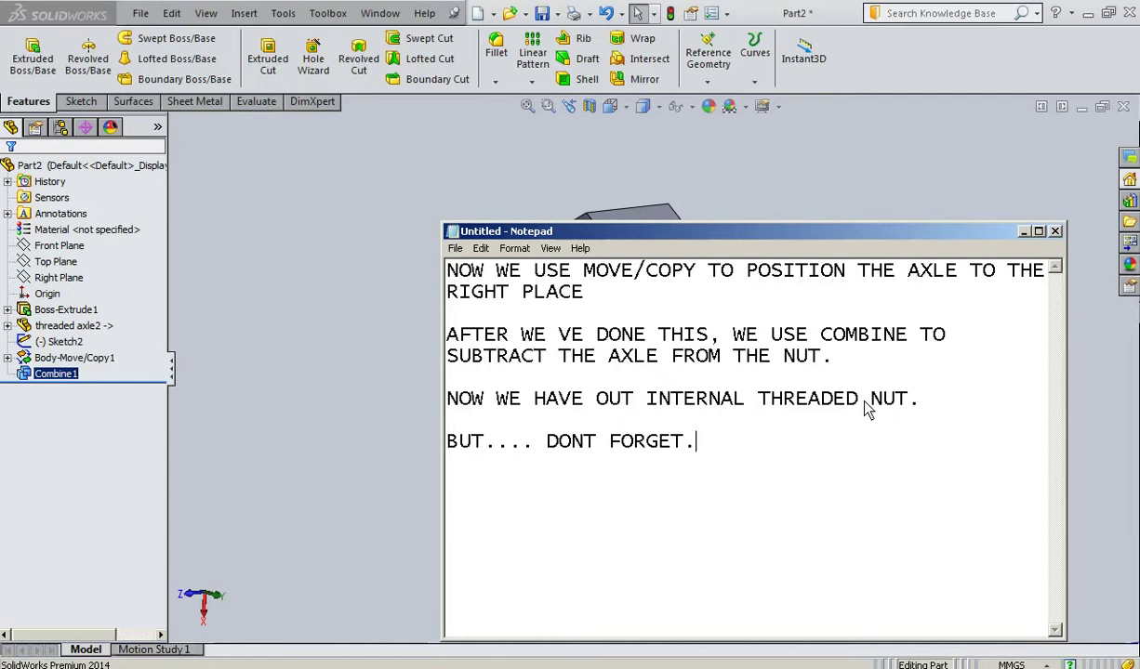
type("R STANDARD ")
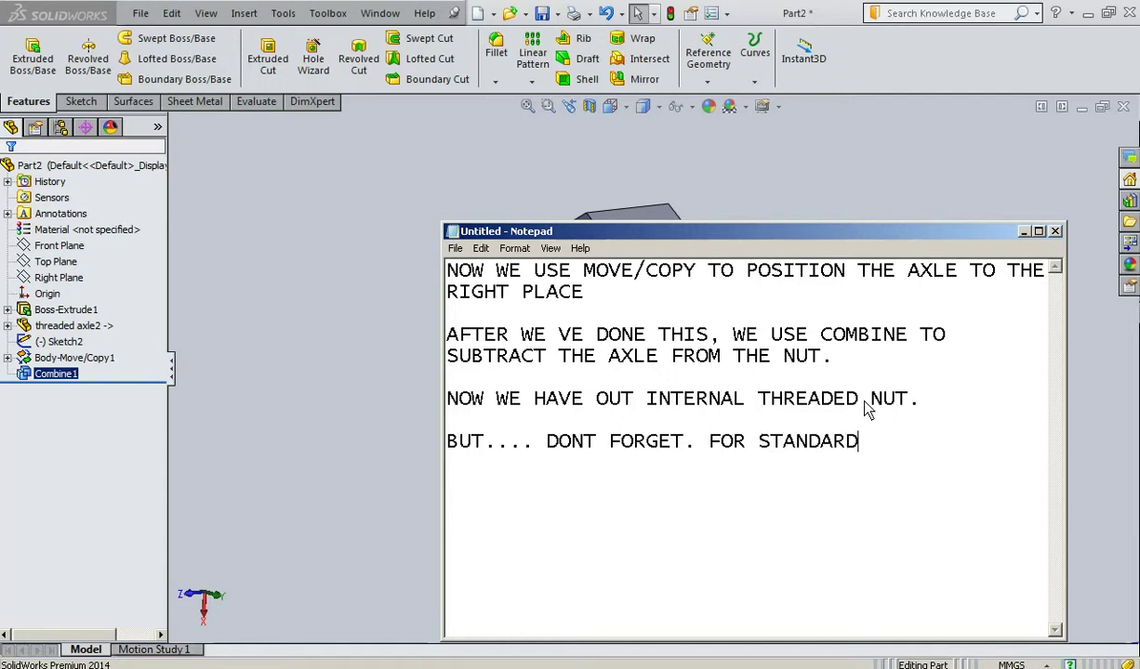
type("NUT")
type(" THE MUST BE CHAMFR")
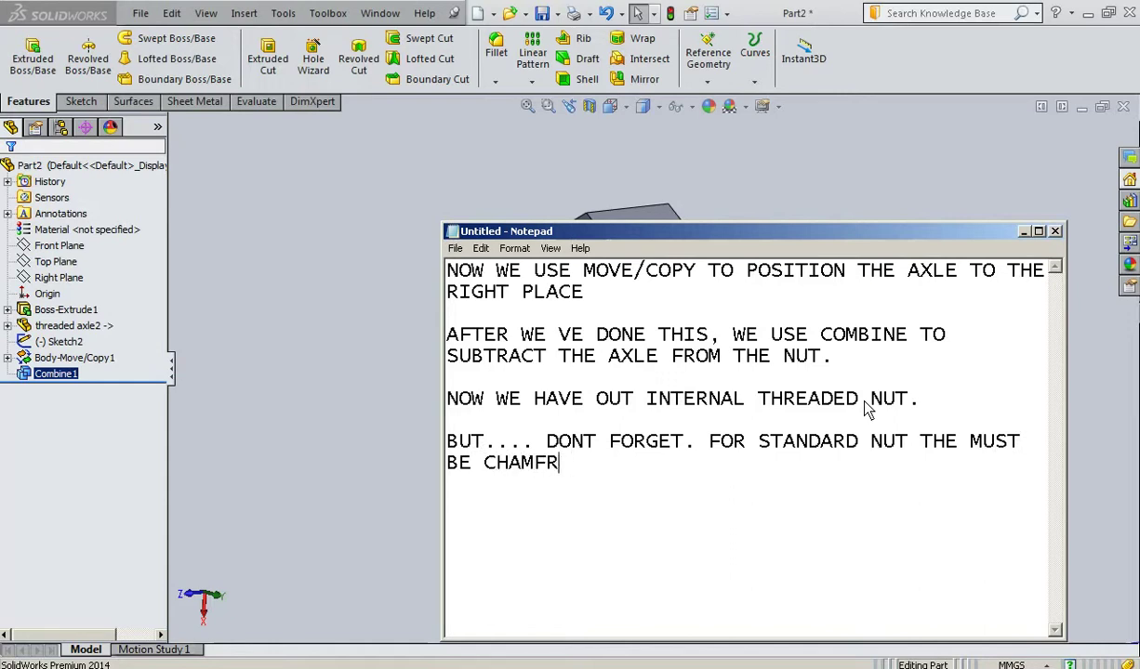
key("BackSpace")
type("R")
left_click(962, 447)
type("RE")
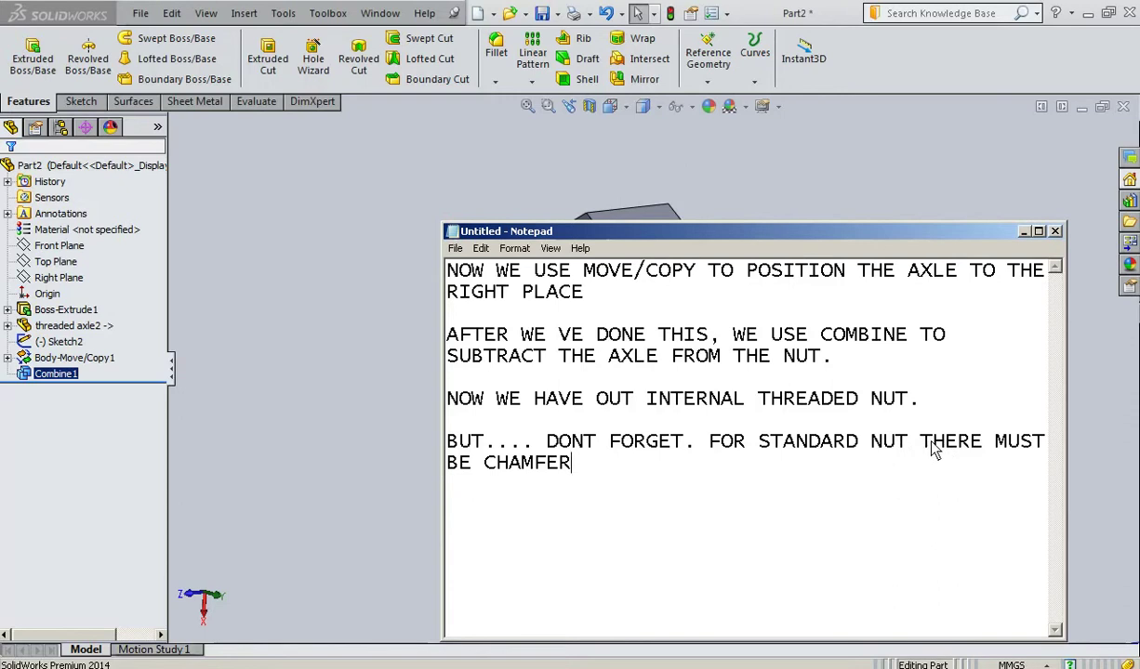
Replace 'THERE MUST BE CHAMFER' with 'WE MUST DO CHAMFER 30 DEGREE AT THE EDGE. LET ME SHOW YOU HOW TO DO THIS', then minimize Notepad.
left_click_drag(920, 442, 1000, 465)
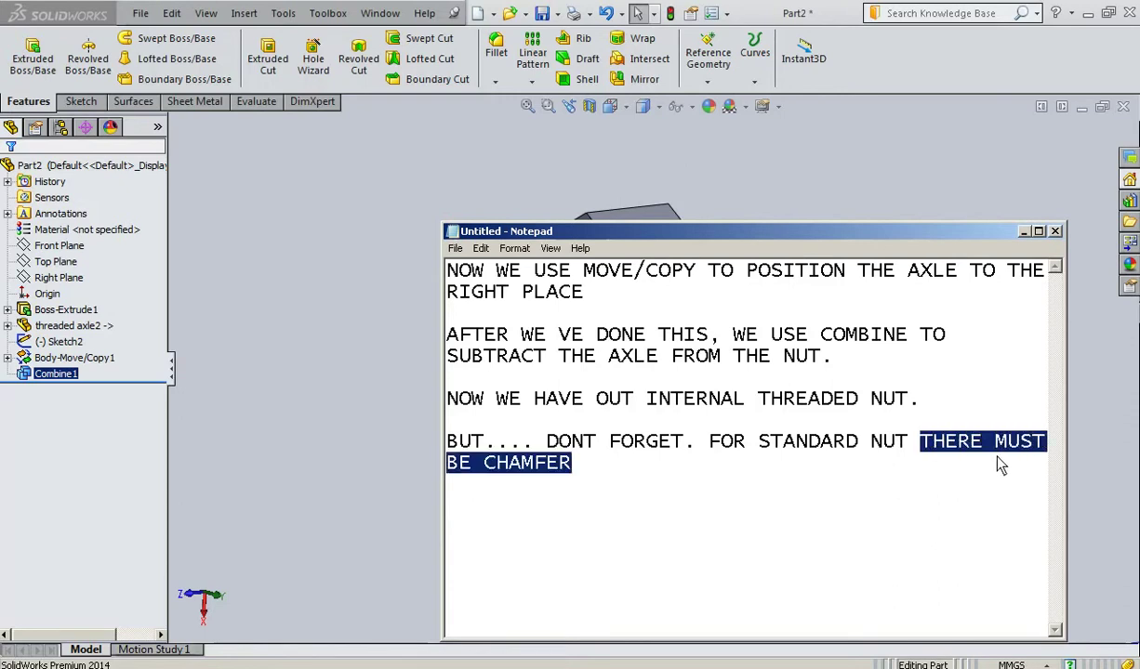
type("WE MUST ")
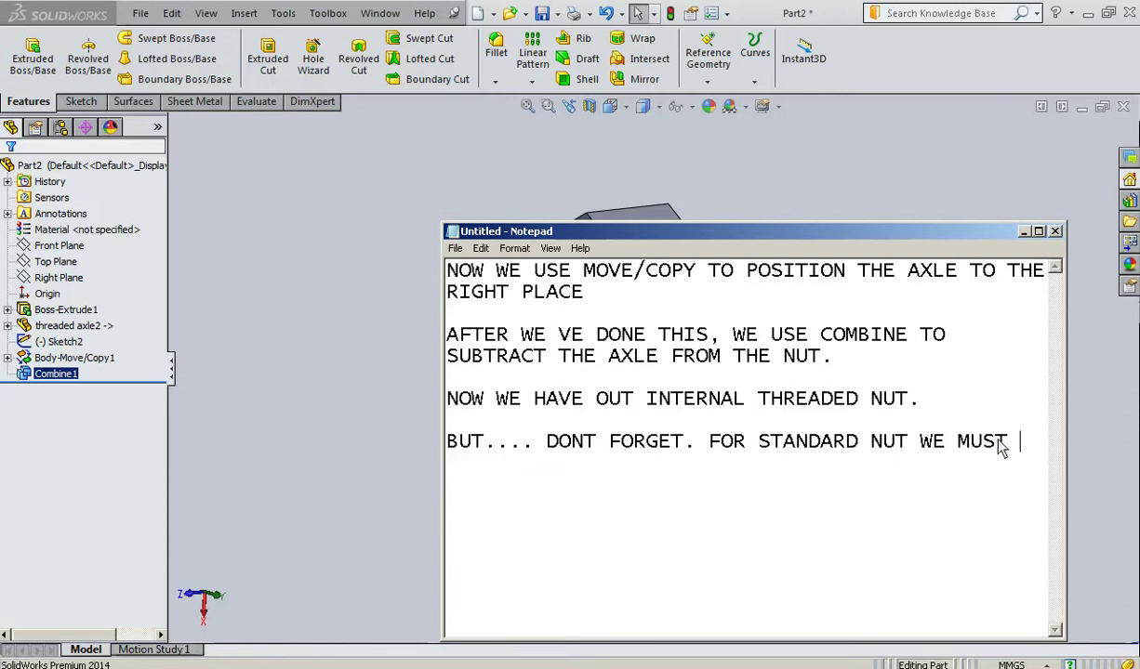
type("DO CHME")
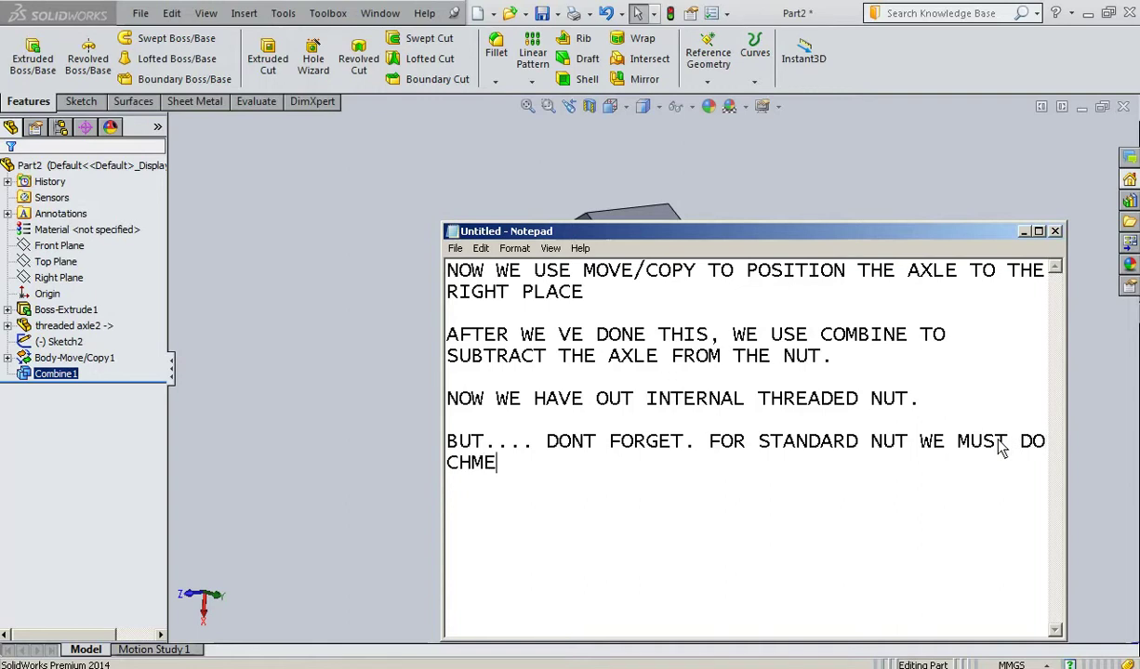
type("R")
key("BackSpace")
key("BackSpace")
key("BackSpace")
key("BackSpace")
type("AMFER 30 D")
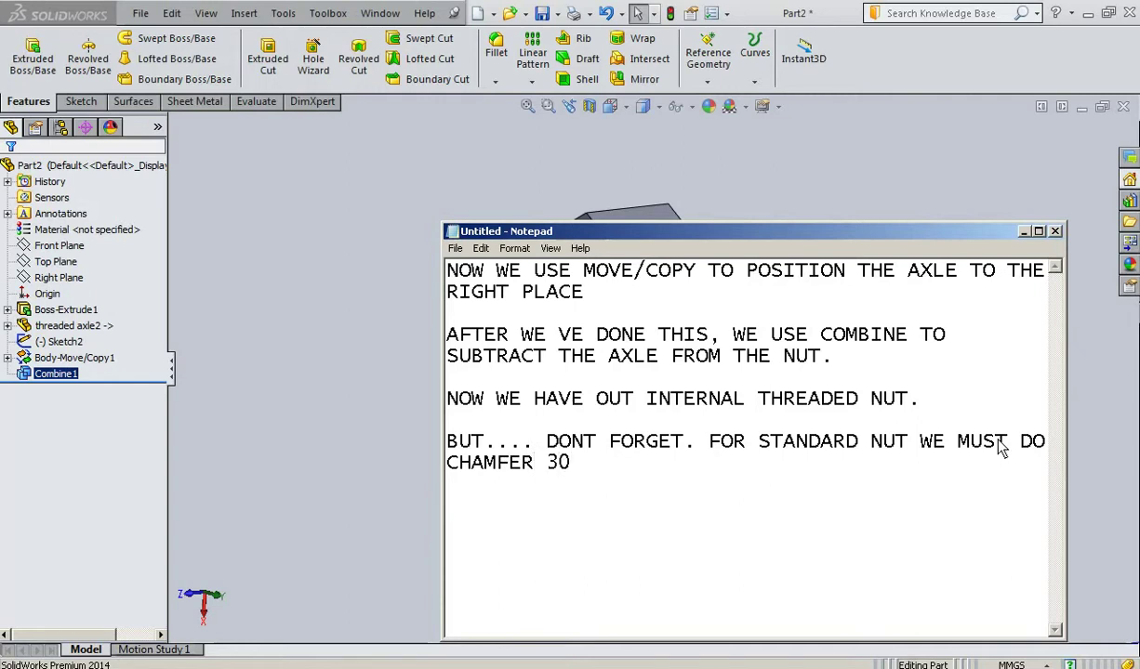
type("EGRE")
key("BackSpace")
key("BackSpace")
type("EE AT THE")
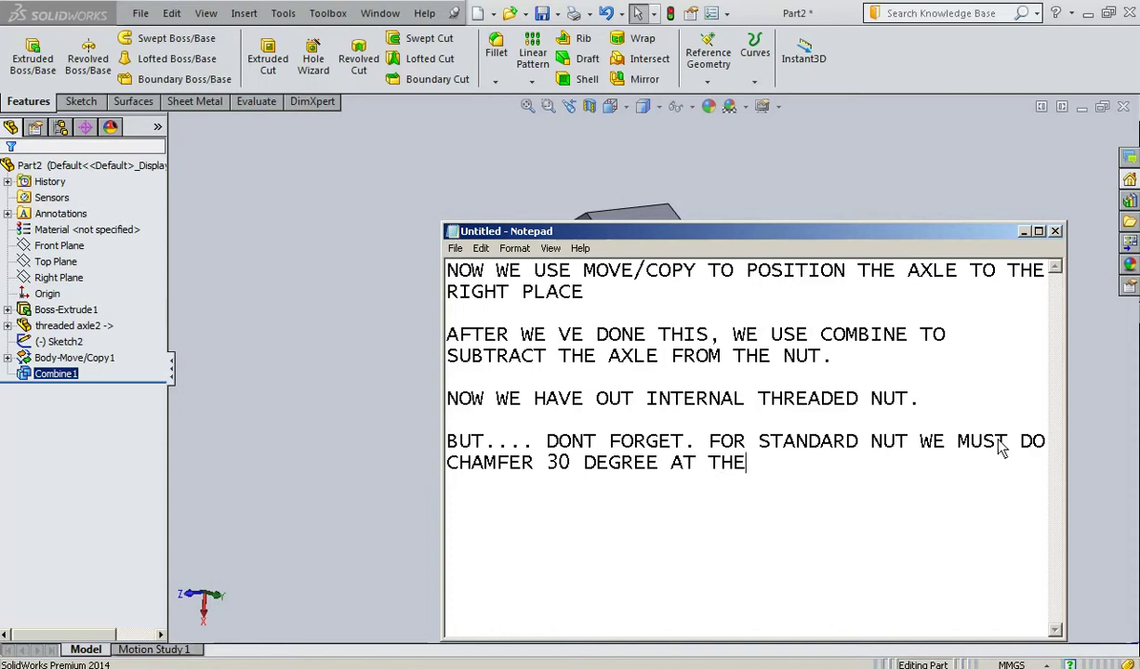
type(" EDGE.")
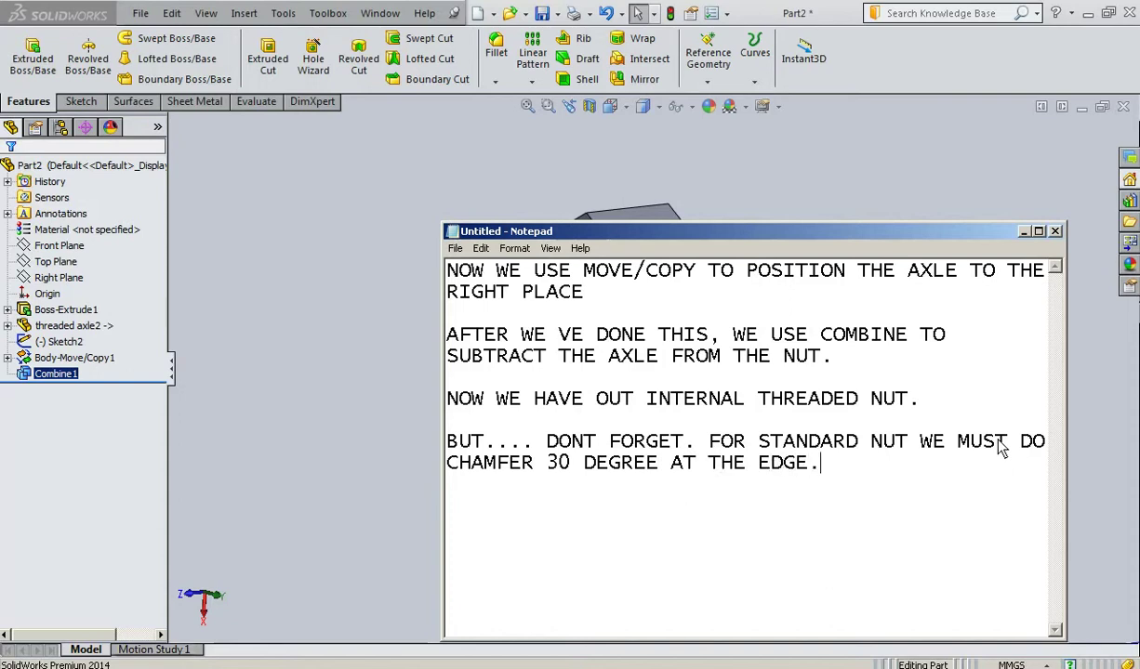
type(" LET ME SHOW YOU ")
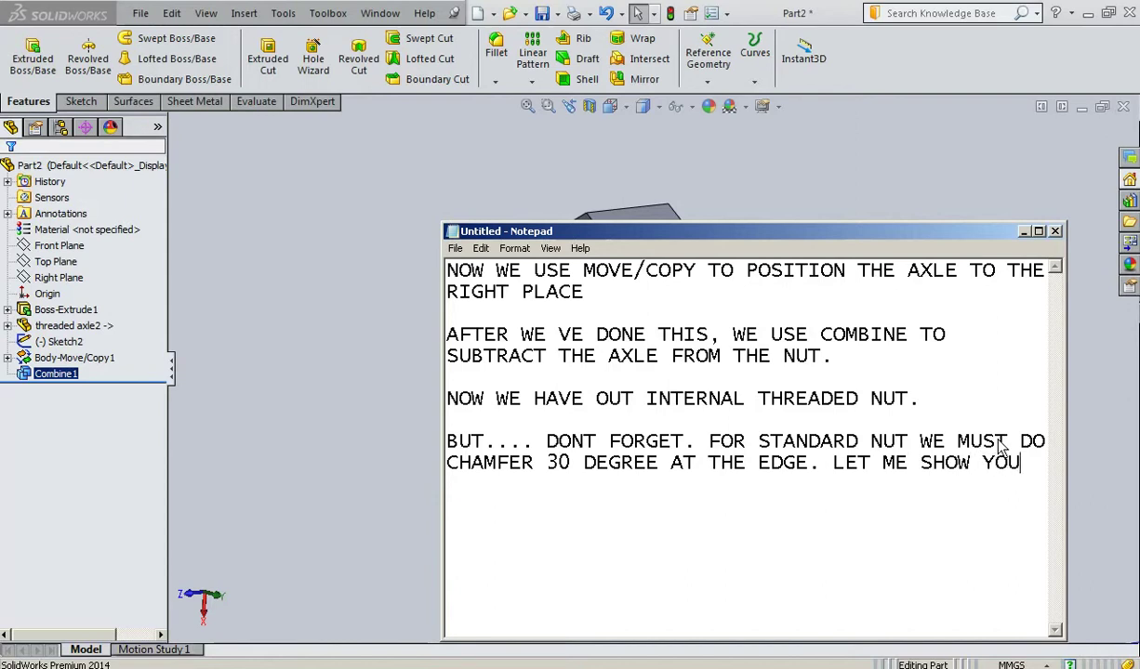
type("HOW TO DO THIS.")
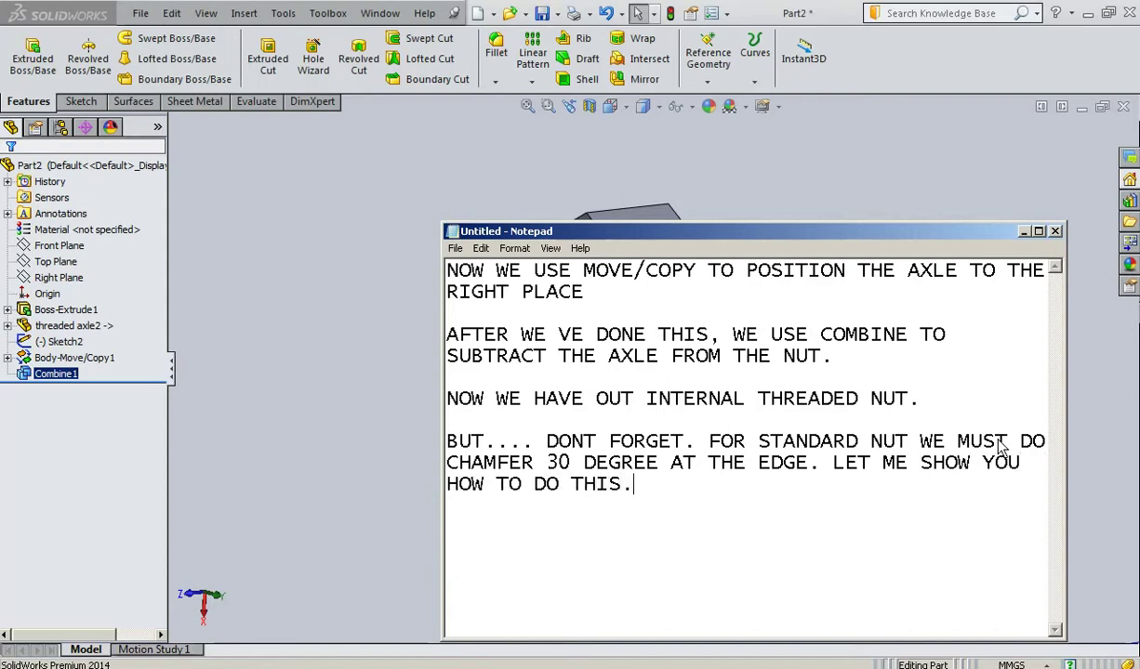
left_click(1023, 231)
Start a new sketch on the nut's front hex face.
scroll(570, 334, "up", 3)
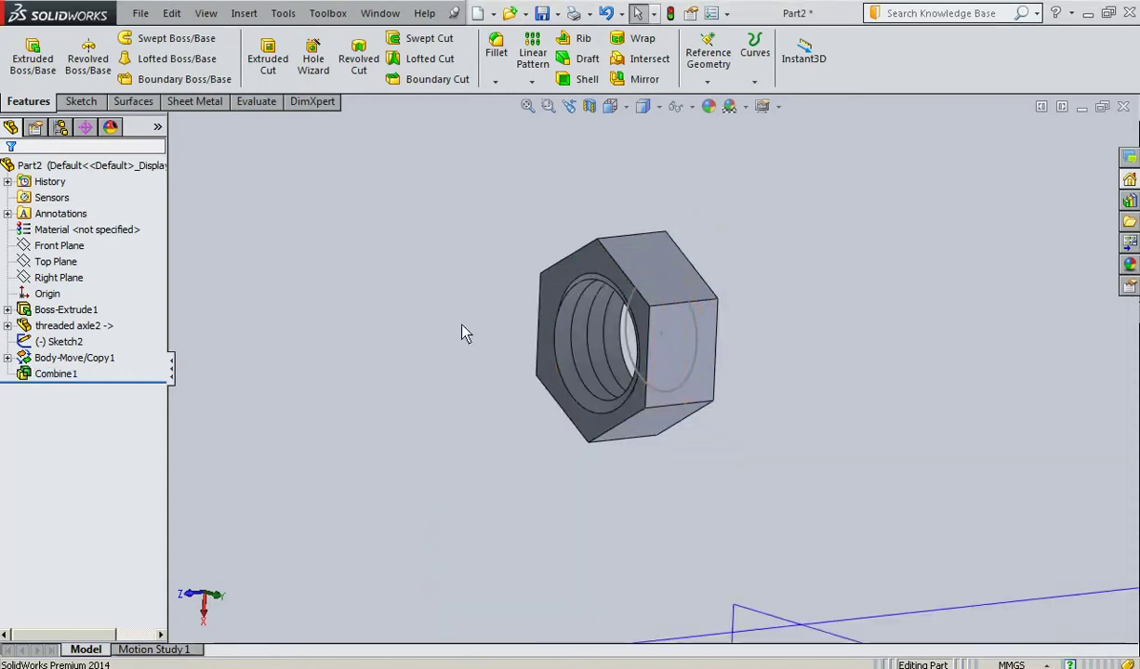
scroll(565, 293, "down", 3)
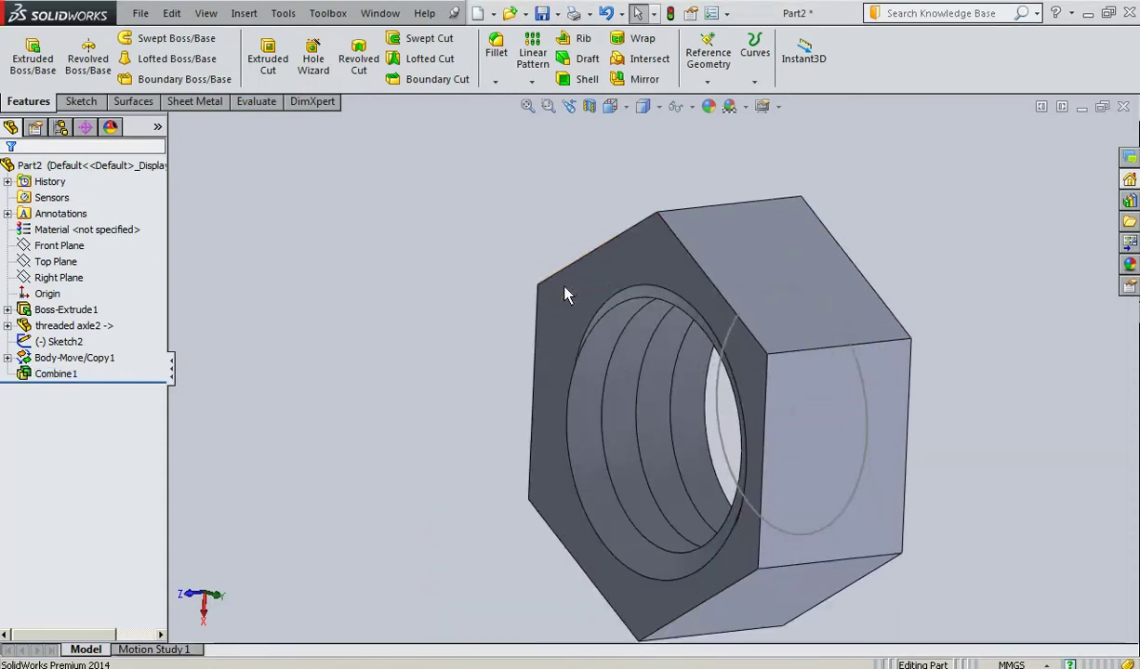
left_click(654, 265)
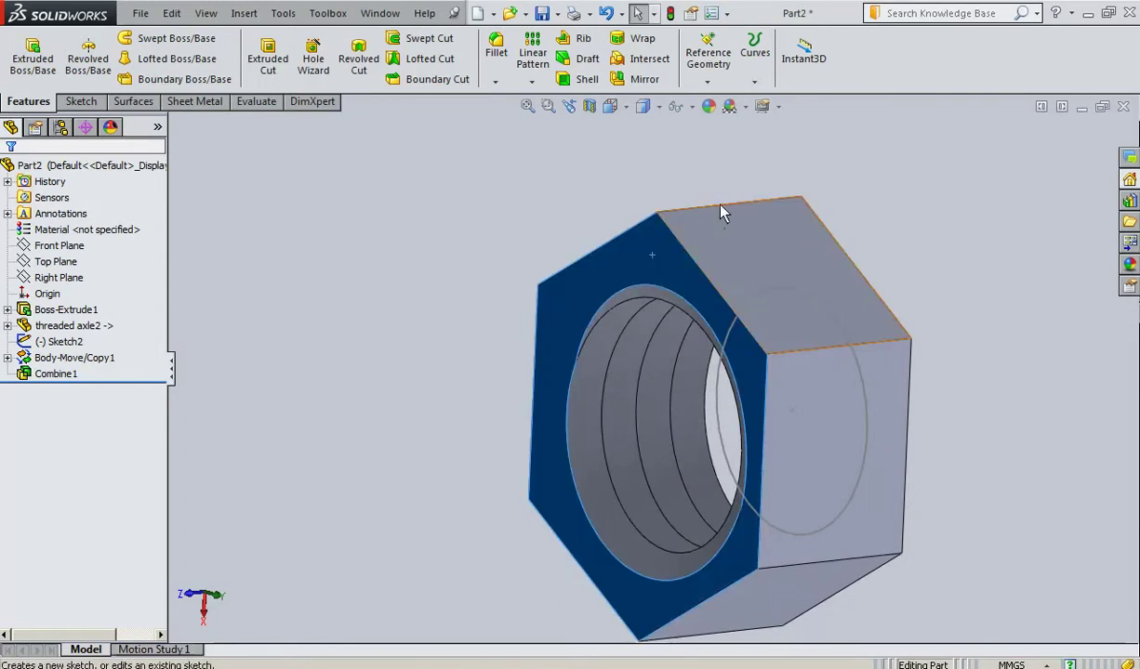
left_click(724, 212)
scroll(491, 321, "down", 3)
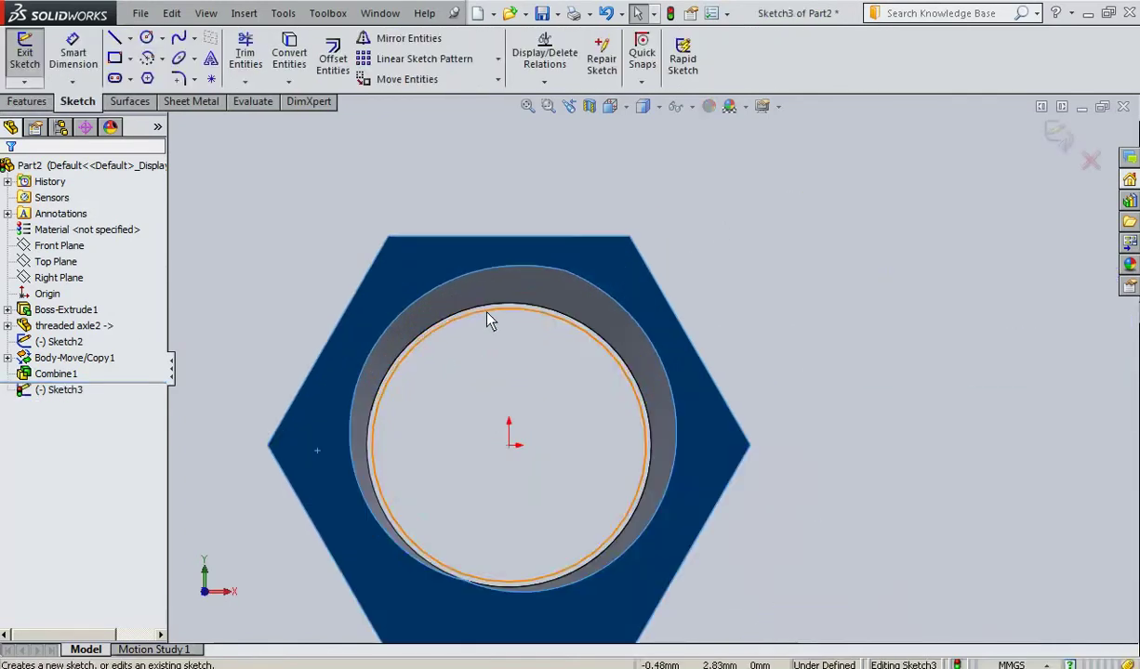
Draw a circle centred on the nut, sized out to the hex flats.
left_click(146, 42)
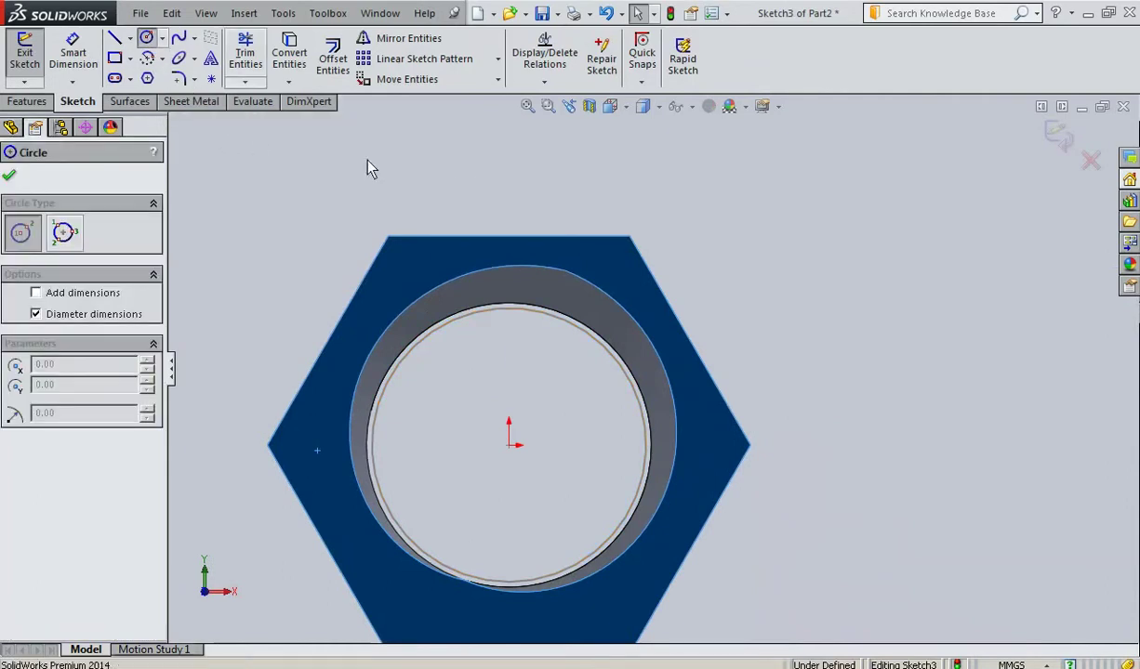
left_click(509, 444)
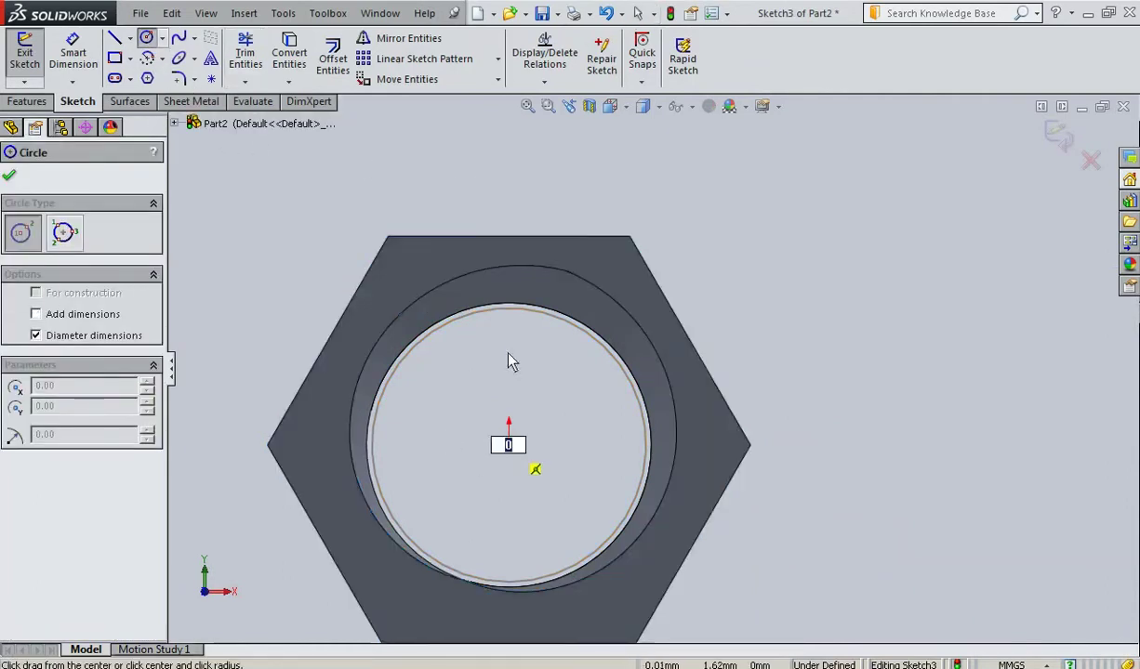
left_click(549, 260)
left_click(9, 178)
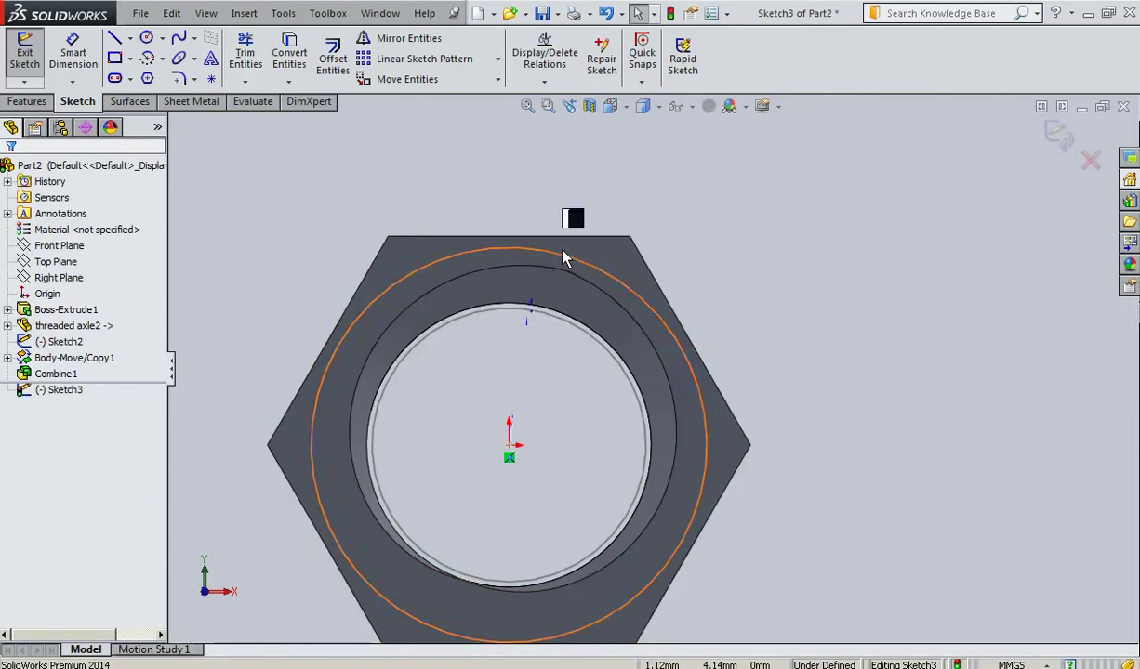
Make the circle tangent to the top hex edge so Sketch3 is fully defined.
left_click(563, 252)
left_click(576, 240, "ctrl")
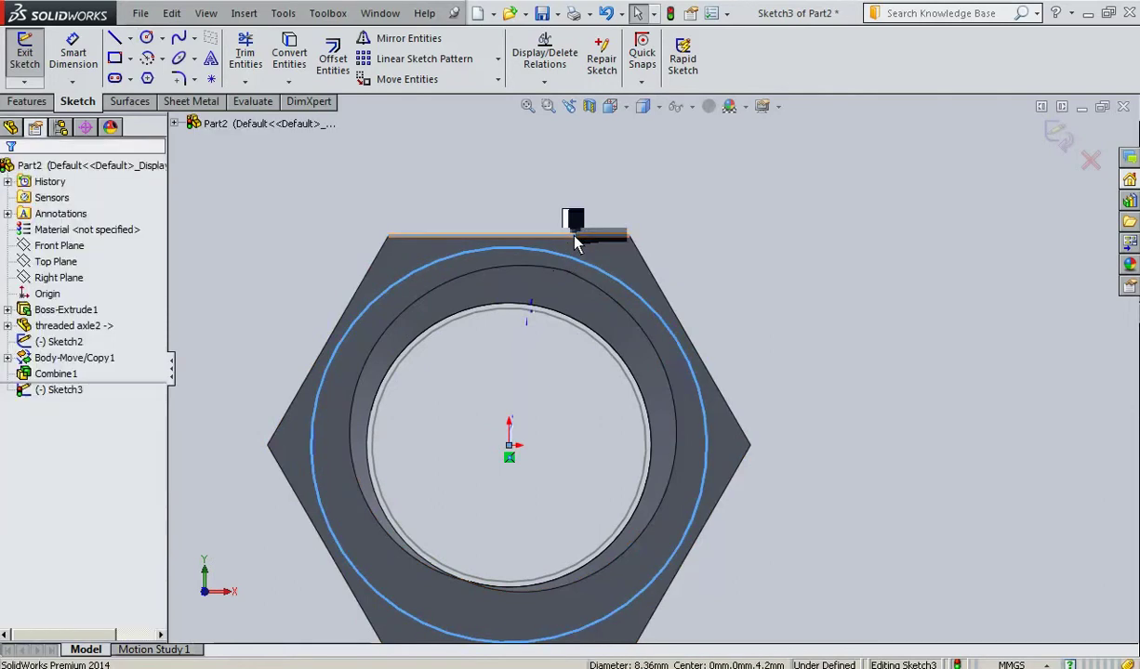
left_click(624, 168)
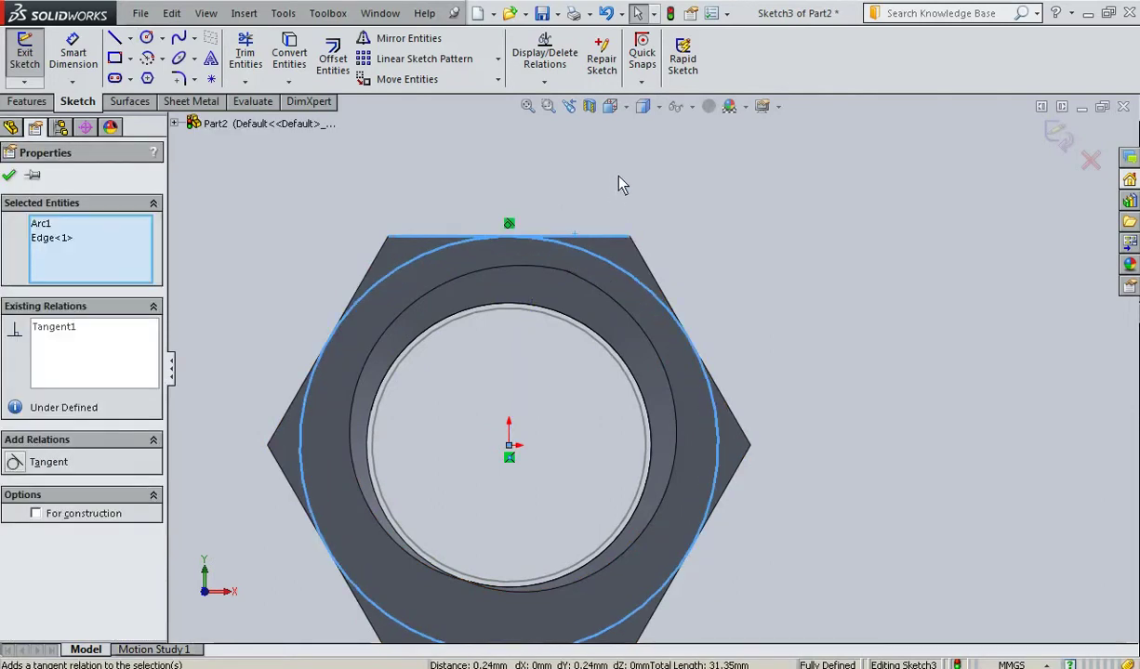
left_click(714, 244)
scroll(699, 411, "up", 2)
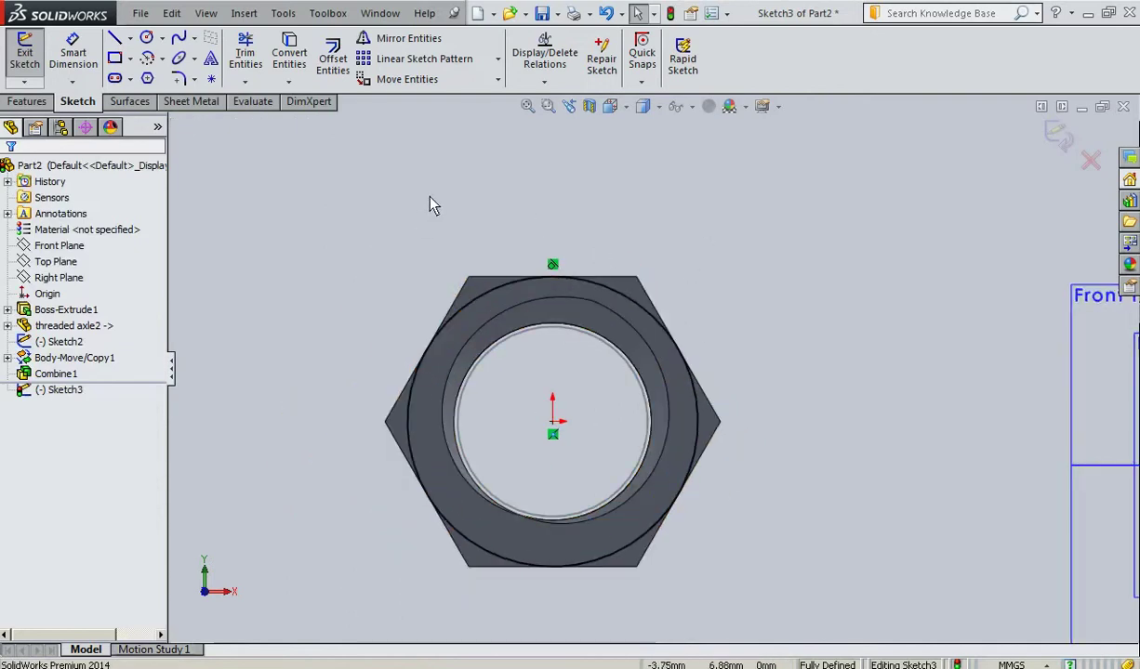
middle_click_drag(738, 315, 723, 333)
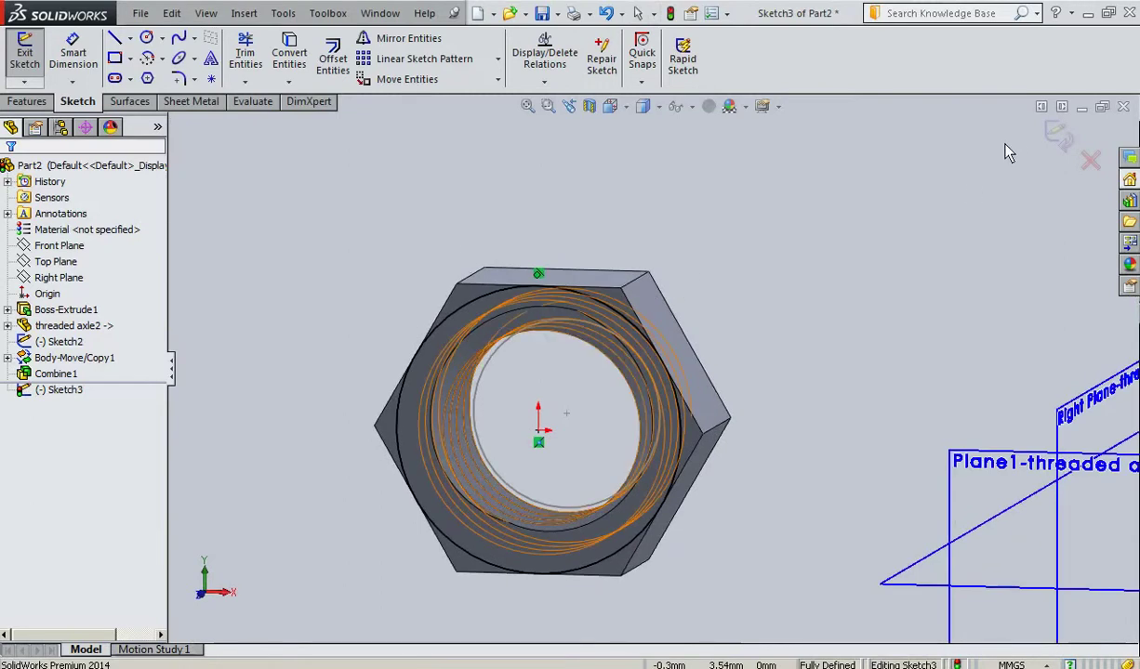
left_click(28, 102)
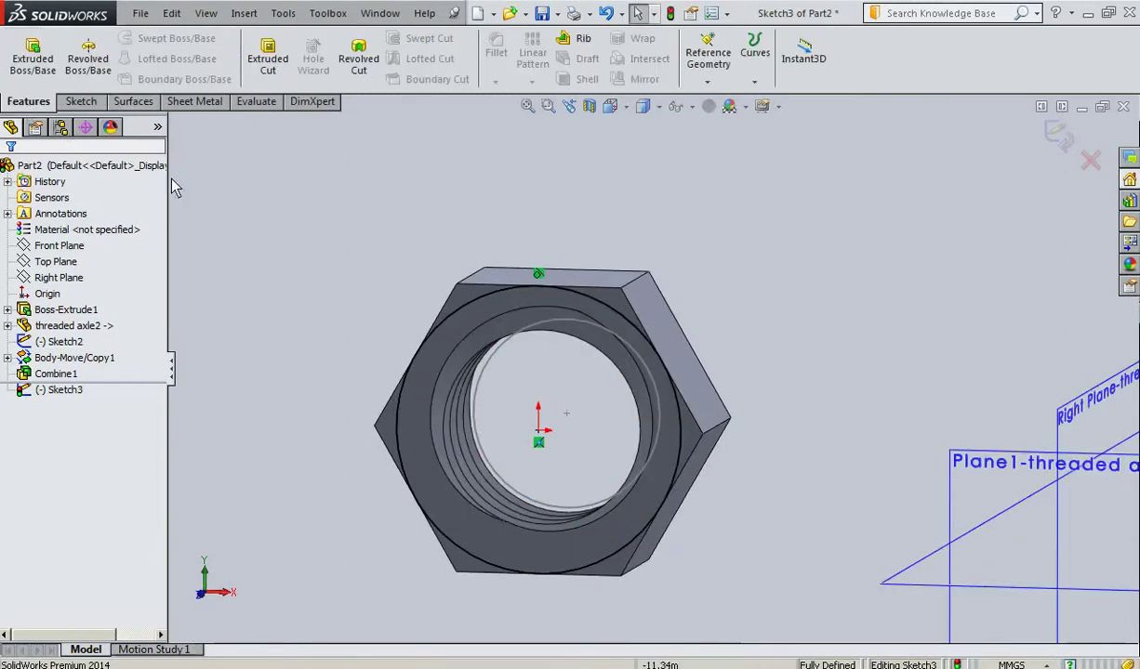
Create an extruded cut with a 60° draft, flipped side to cut, Through All.
left_click(268, 61)
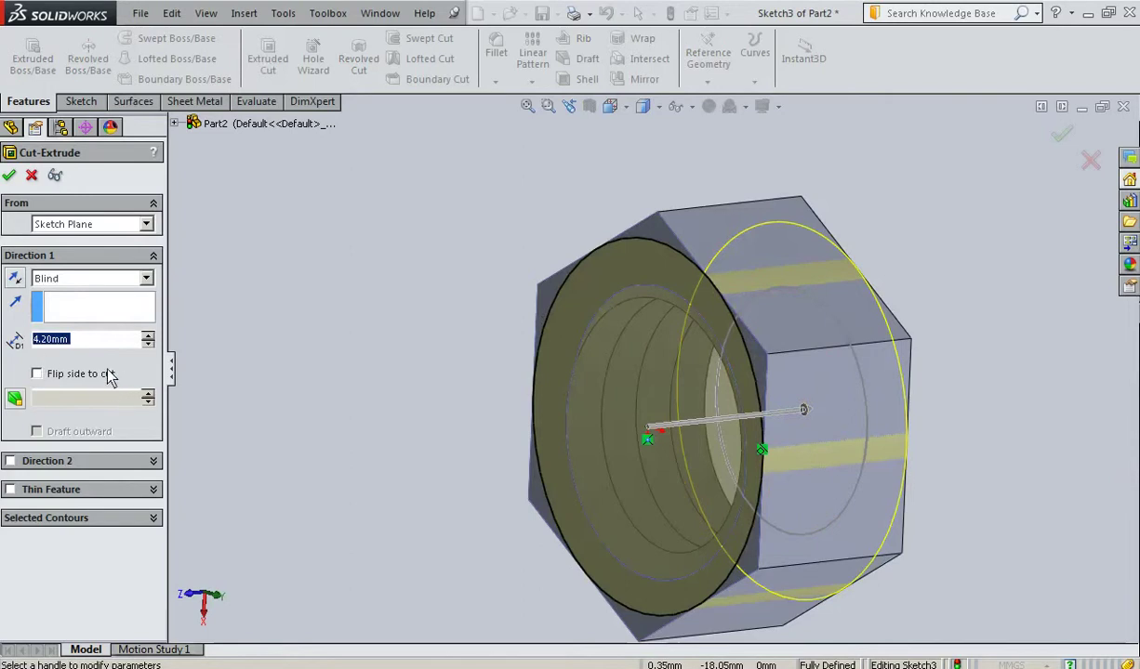
left_click(20, 397)
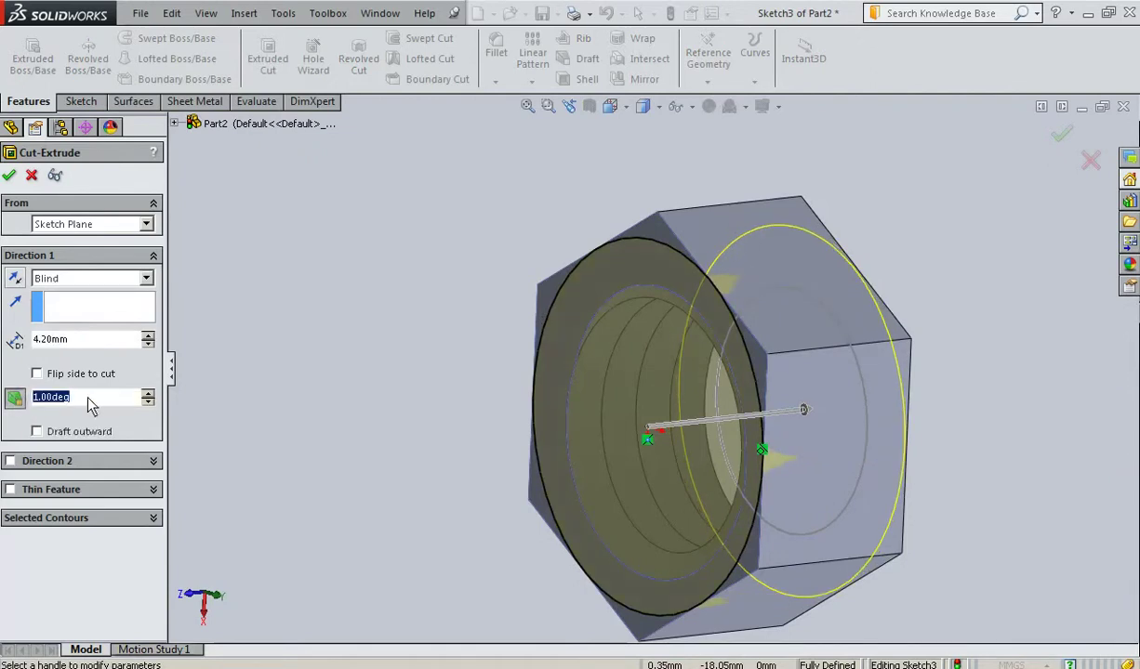
type("60")
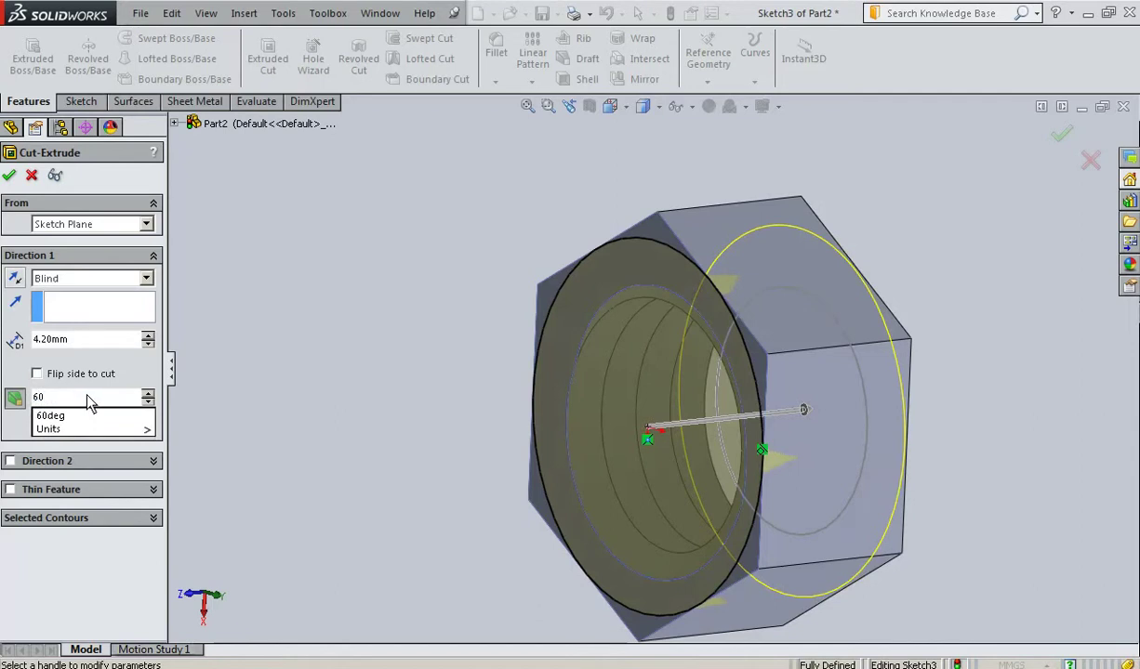
key("Return")
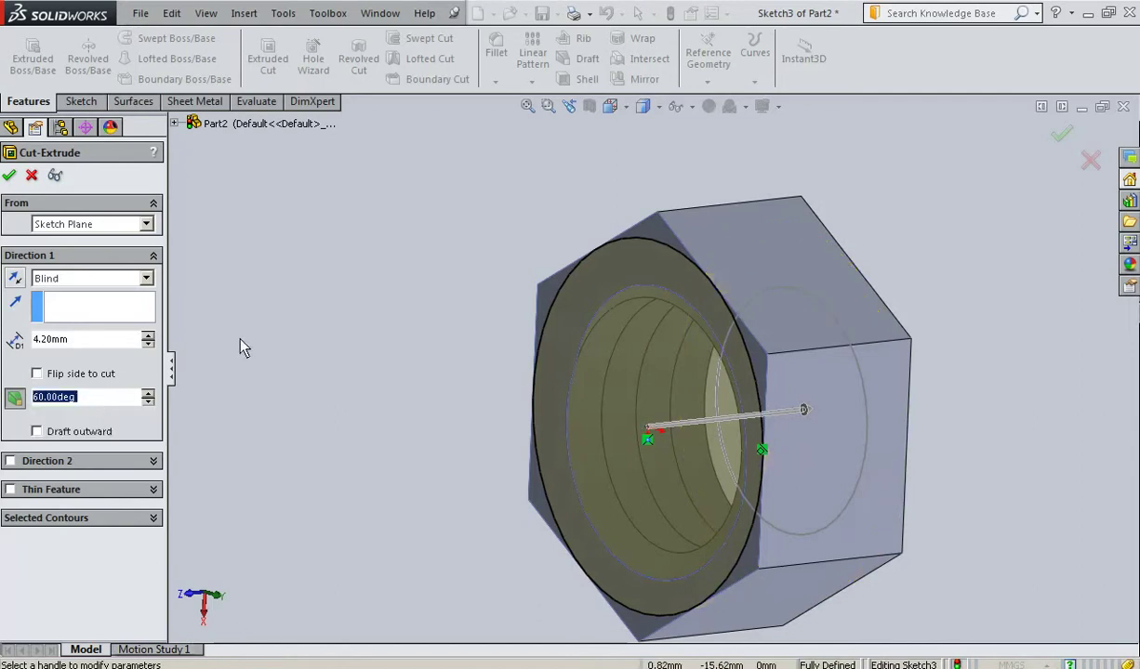
left_click(39, 375)
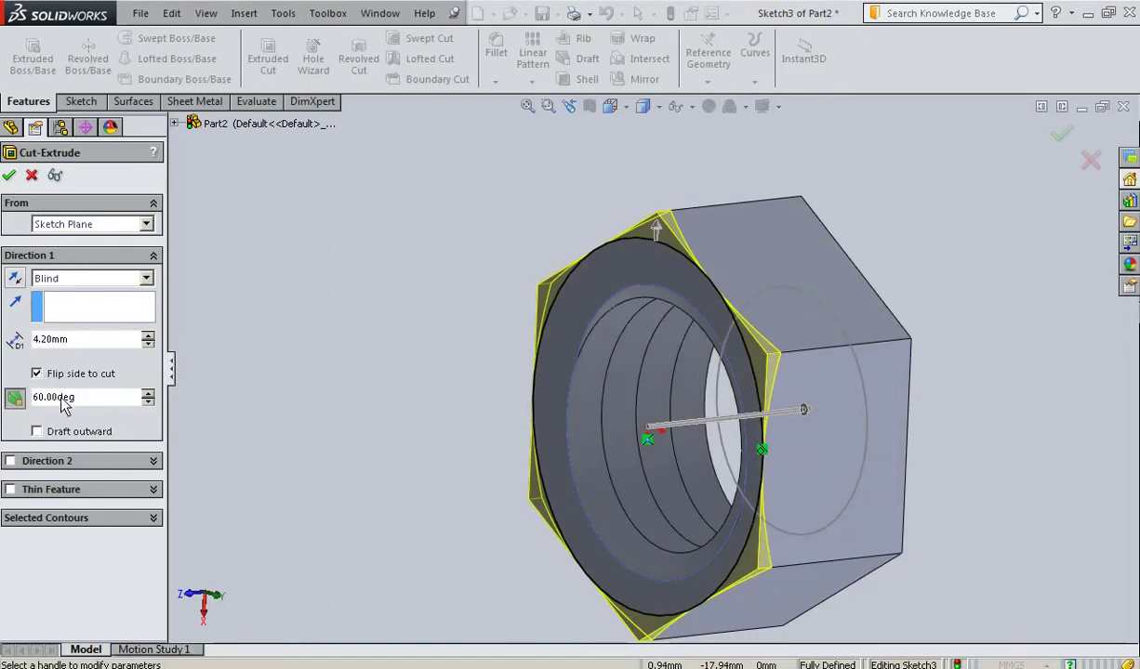
left_click(93, 278)
left_click(71, 309)
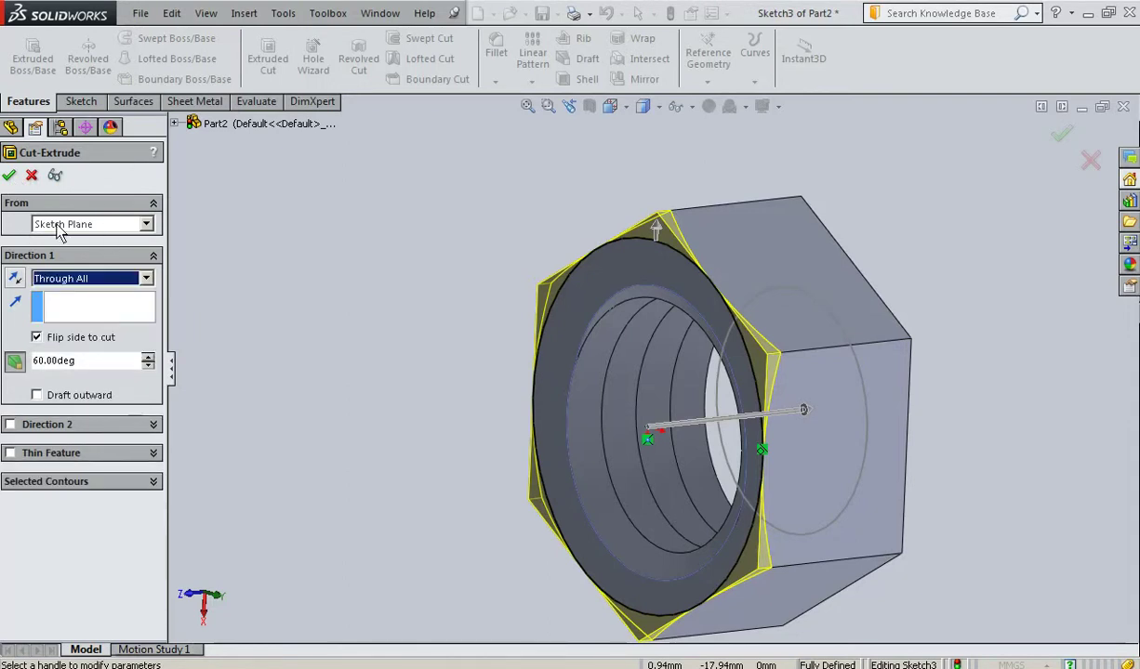
left_click(10, 177)
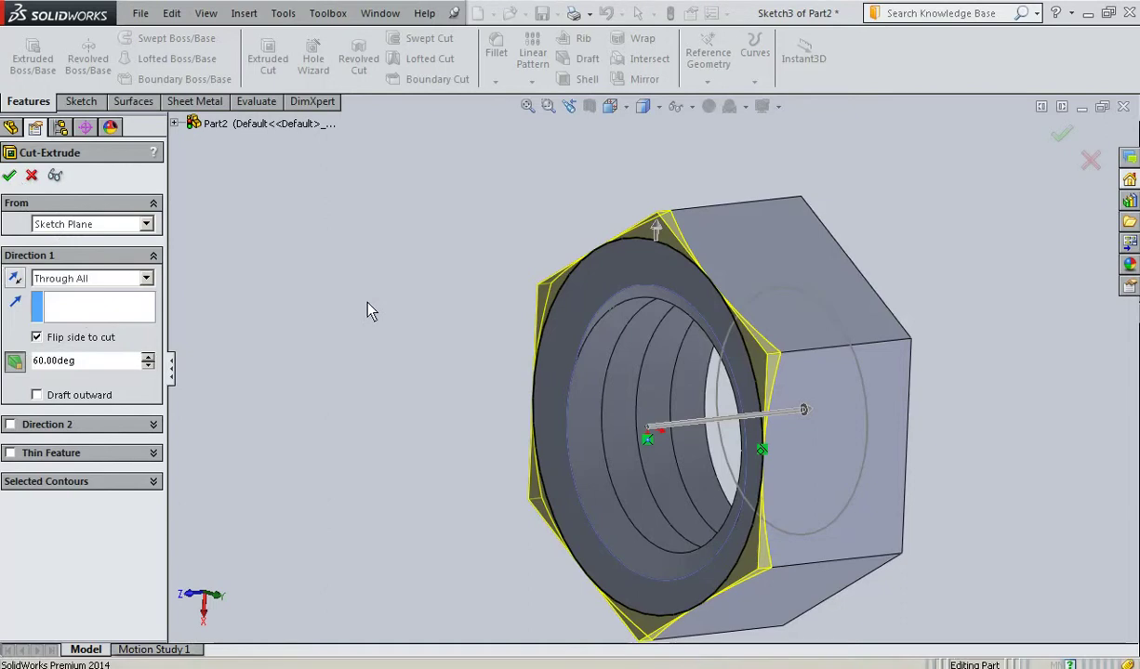
Orbit and zoom around the nut to inspect the chamfered edges.
mouse_move(470, 438)
middle_mouse_down()
mouse_move(480, 394)
mouse_move(536, 321)
mouse_move(590, 310)
mouse_move(526, 353)
mouse_move(510, 418)
mouse_move(522, 437)
mouse_move(555, 424)
mouse_move(353, 435)
mouse_move(524, 432)
middle_mouse_up()
scroll(641, 451, "down", 2)
scroll(652, 457, "up", 2)
scroll(652, 457, "up", 1)
mouse_move(652, 457)
middle_mouse_down()
mouse_move(722, 400)
mouse_move(672, 403)
mouse_move(693, 446)
middle_mouse_up()
scroll(718, 394, "down", 2)
scroll(710, 394, "up", 1)
scroll(710, 391, "up", 3)
scroll(693, 452, "down", 1)
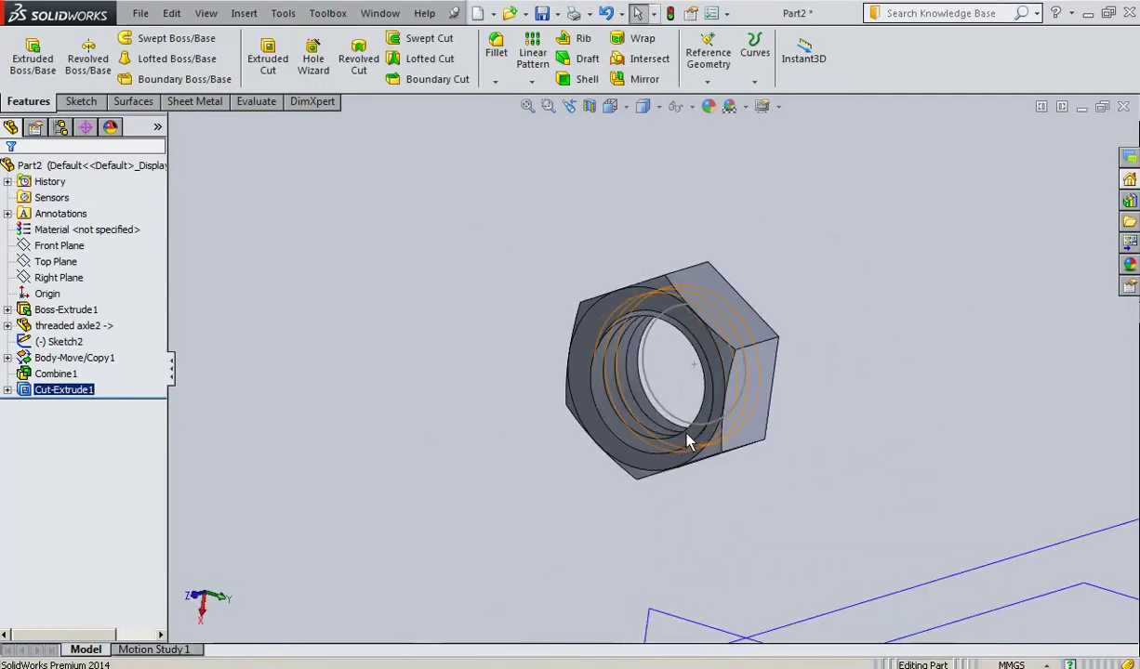
scroll(682, 429, "down", 1)
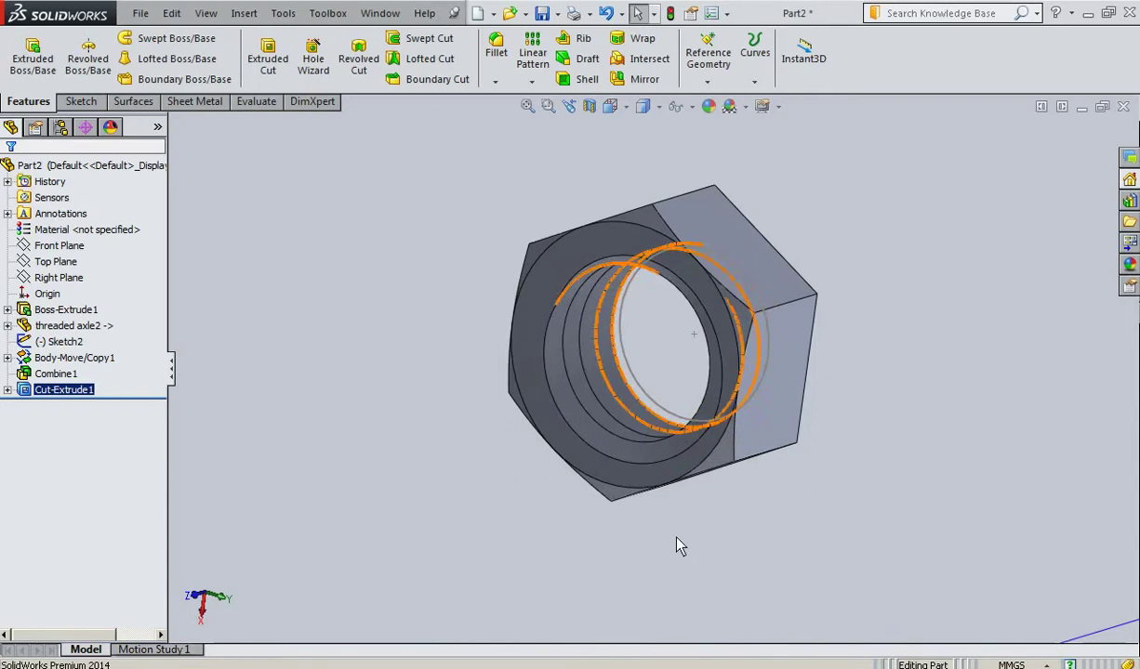
scroll(676, 544, "up", 2)
scroll(595, 528, "up", 1)
left_click(574, 516)
middle_click_drag(574, 515, 544, 474)
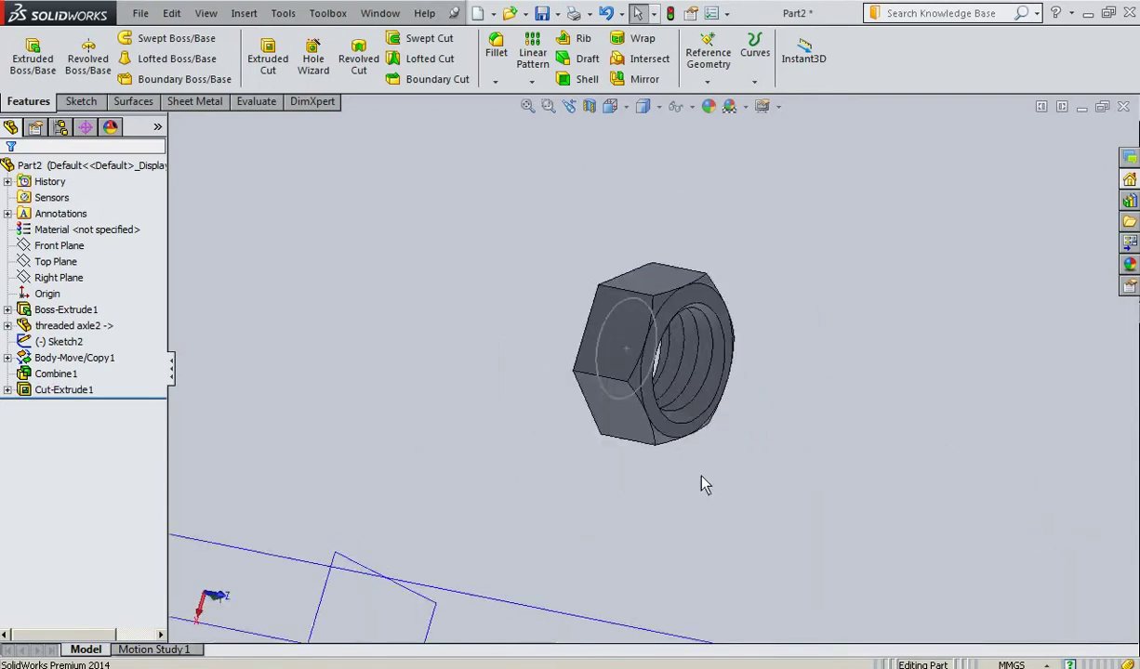
Add 'WE RE DONE.. NOW LET SEE THE ASSEMBLY' to the notes, hide Notepad, and start Save As.
key("alt+Tab")
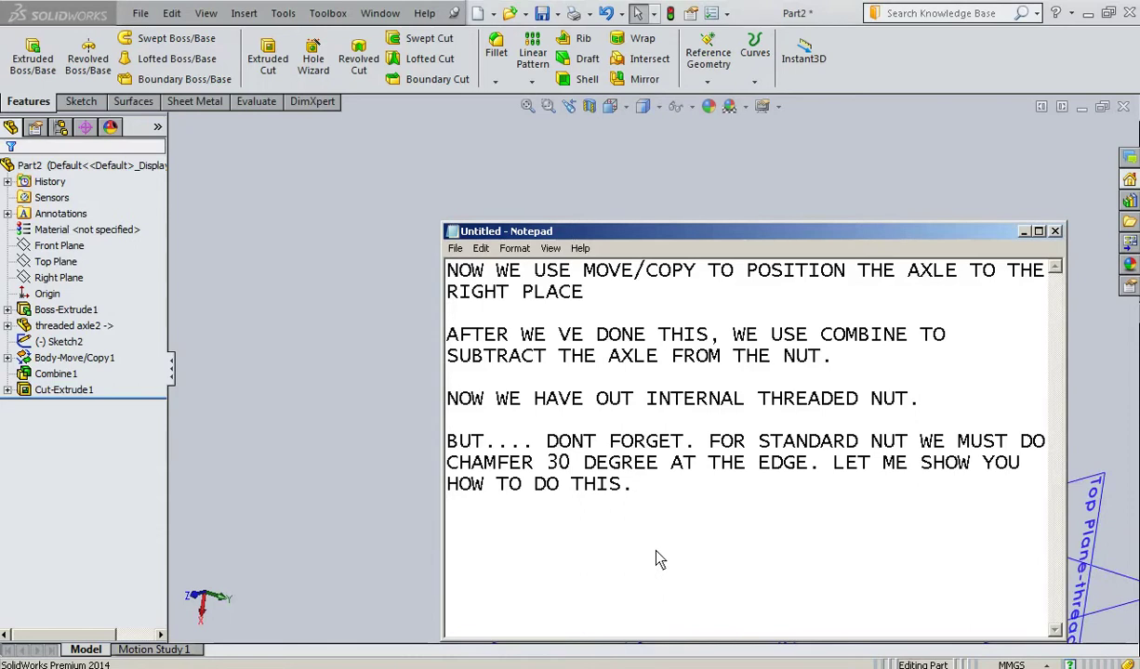
type("WE RE DONE..  ")
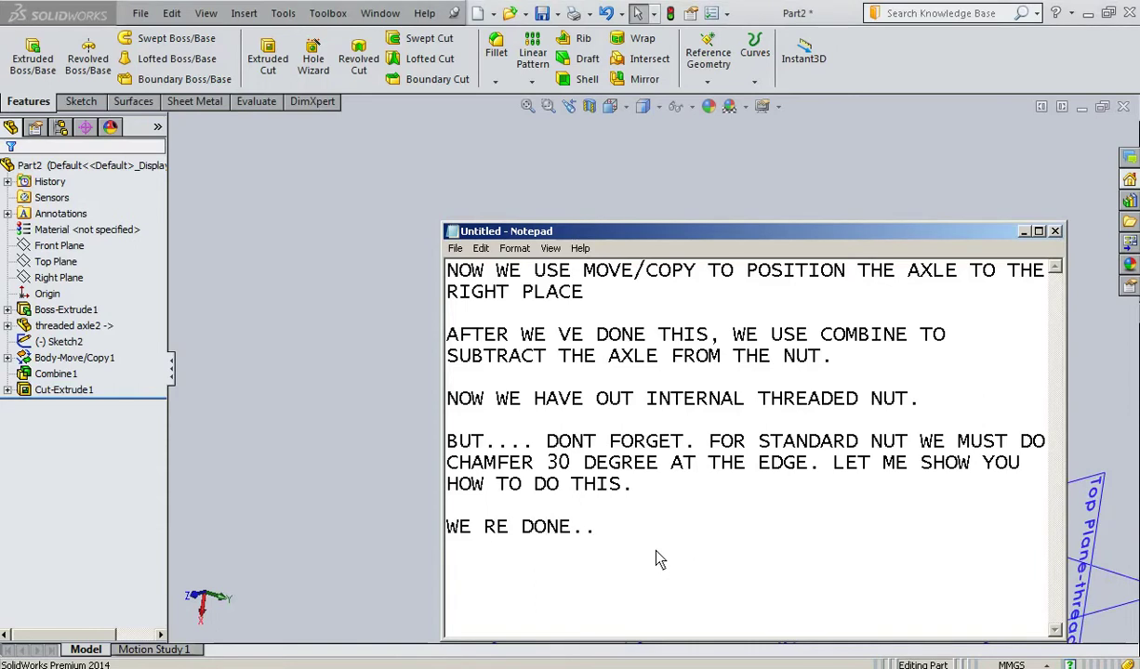
type("NOW LET SEE THE ASSEMBLY")
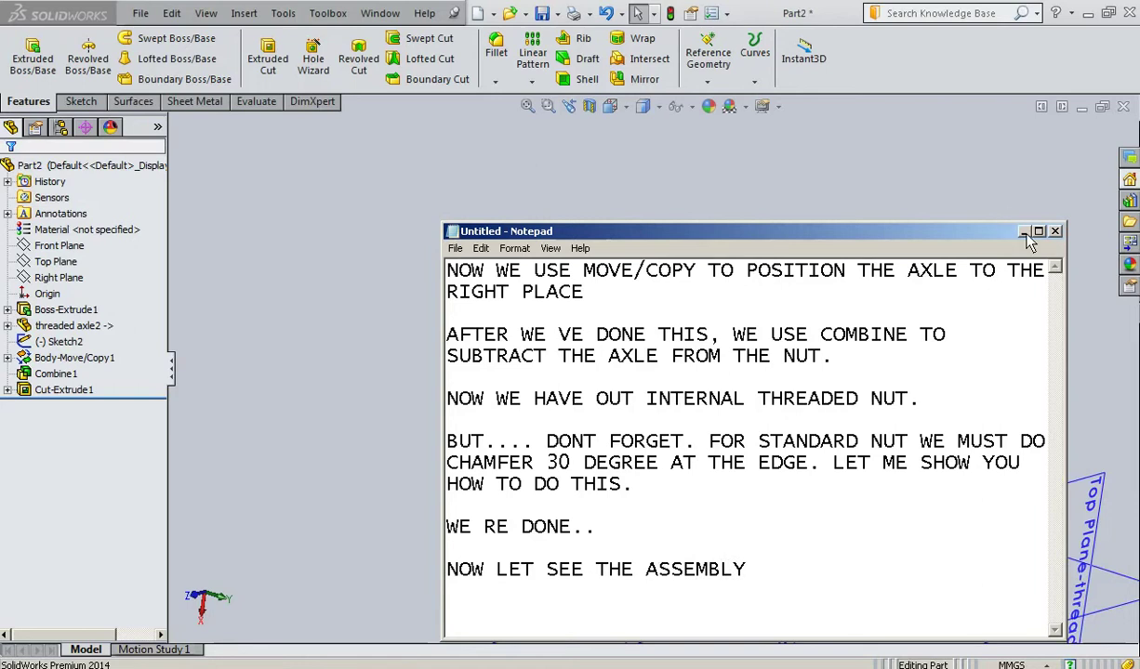
left_click(973, 218)
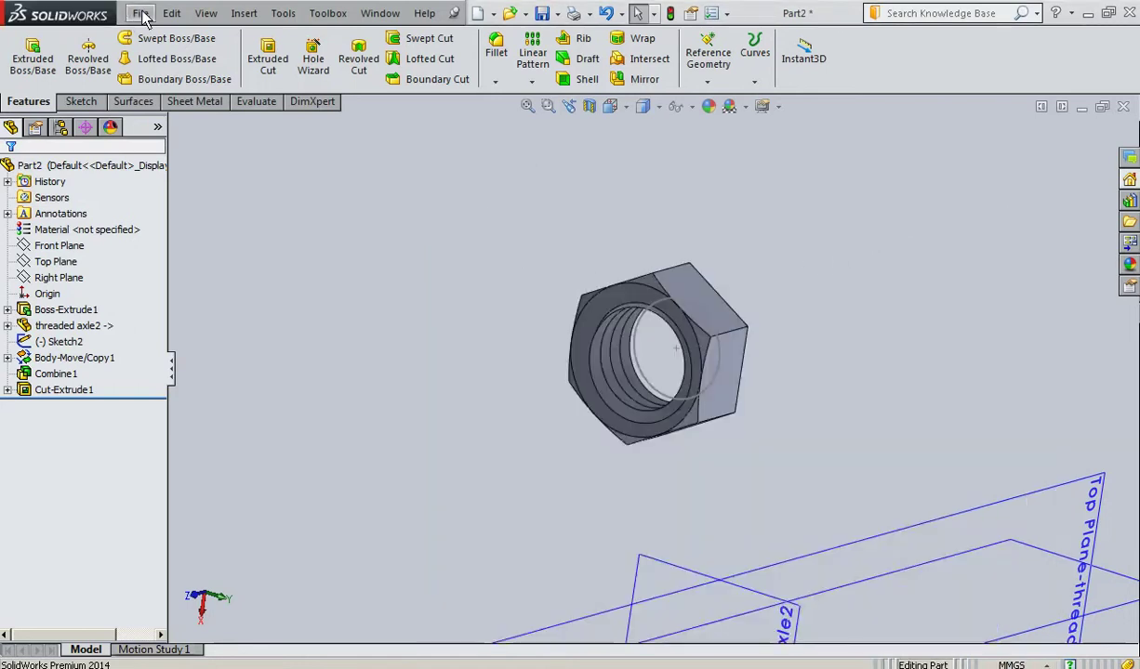
left_click(140, 13)
left_click(181, 174)
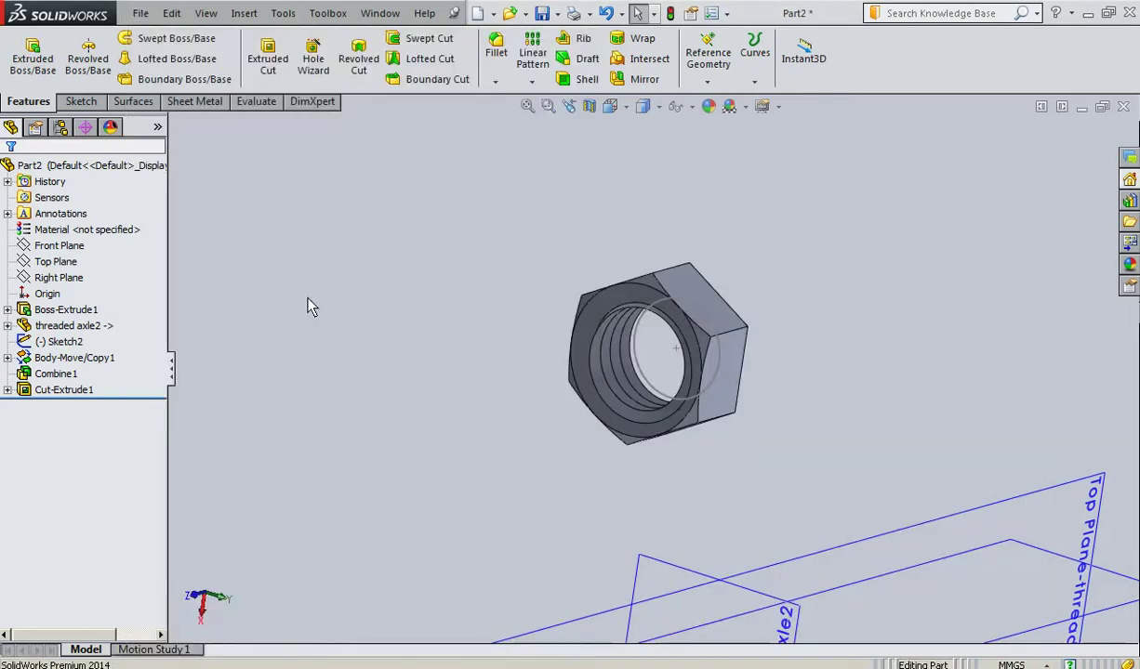
Save the part as NUT FOR AXLE2 in Documents > scooter project.
left_click(346, 330)
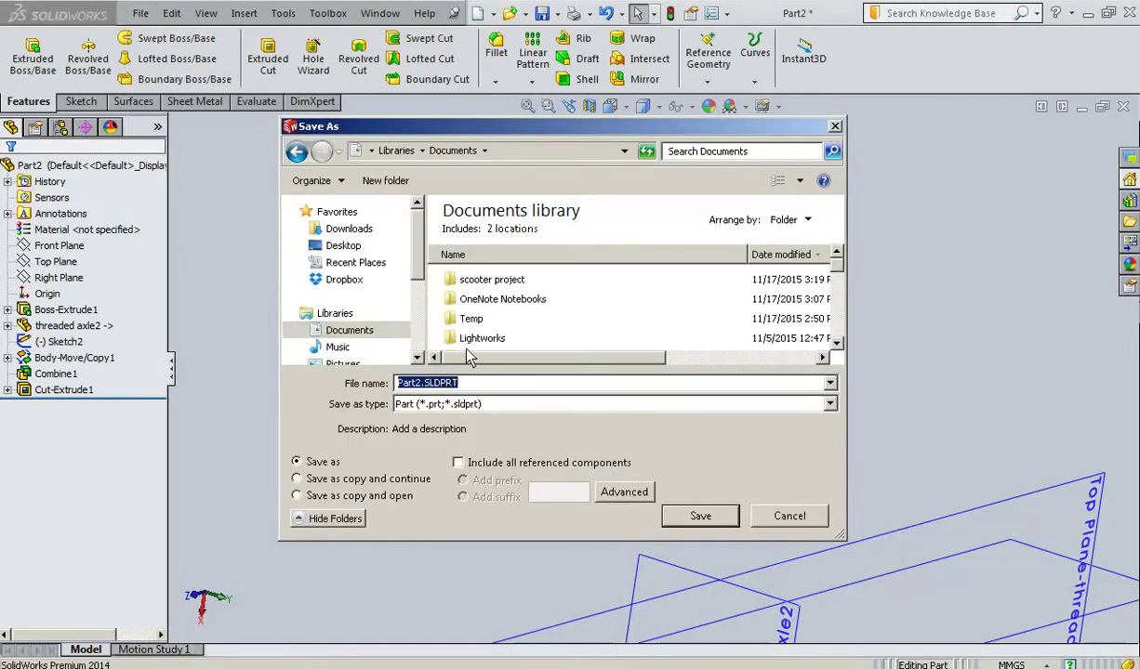
double_click(474, 279)
left_click(460, 385)
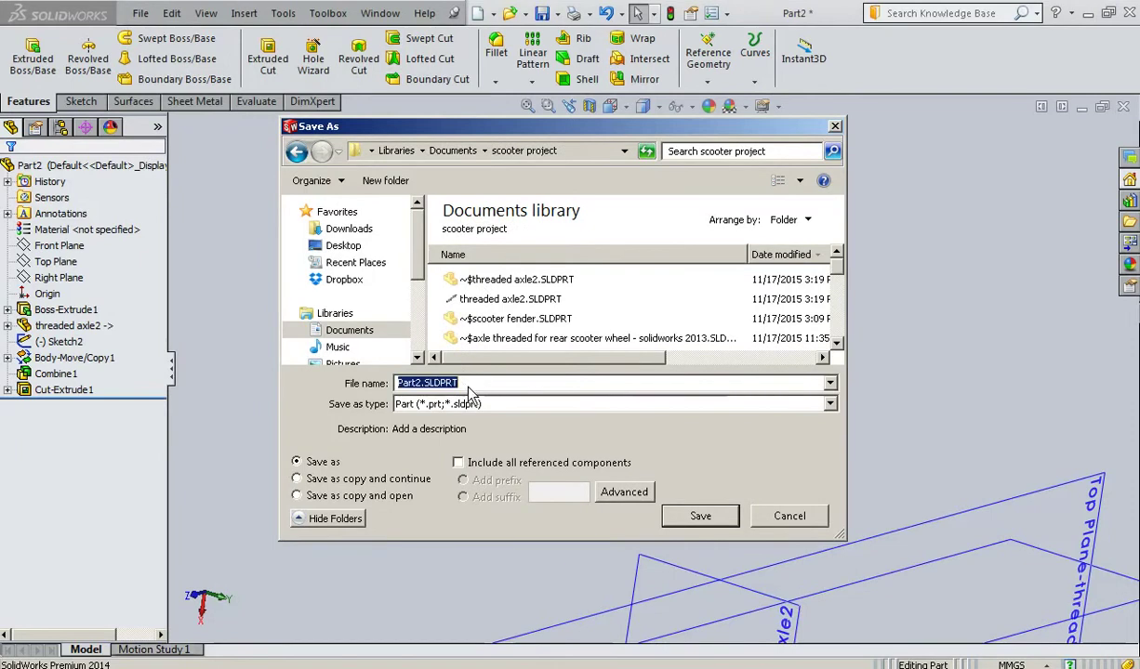
type("NUT FOR A")
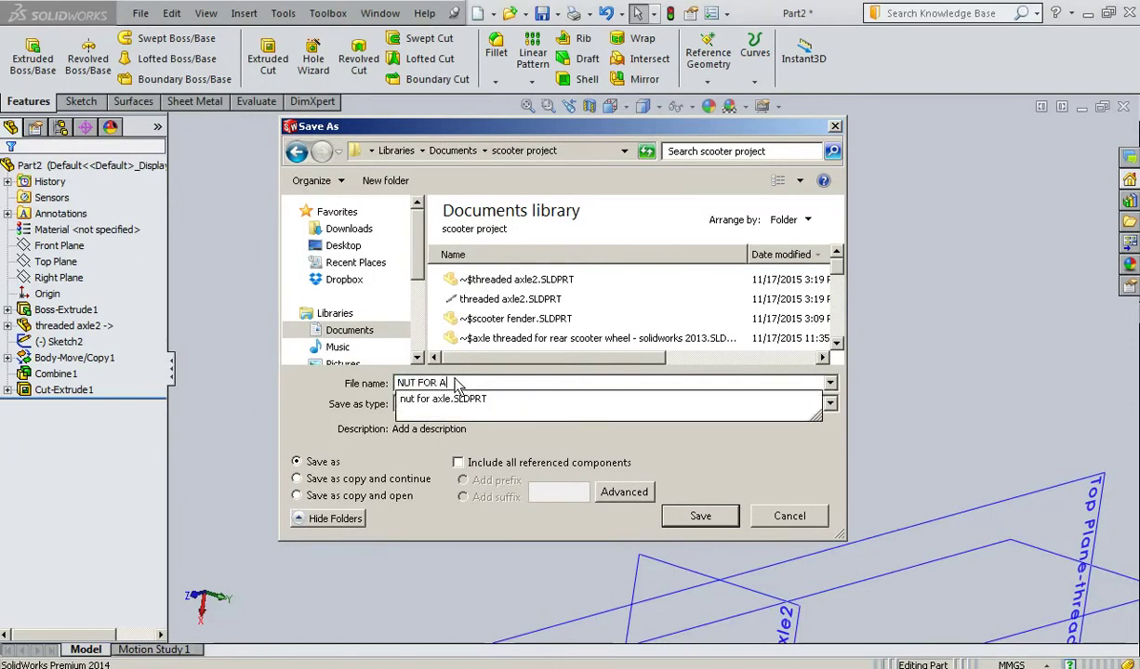
type("XLE2")
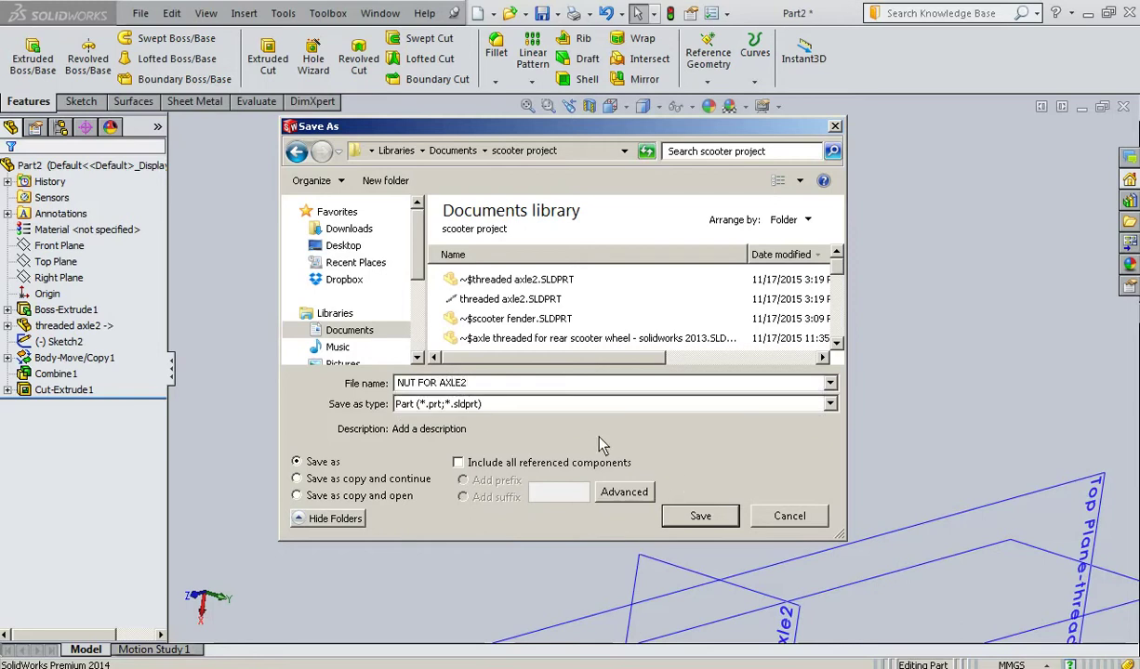
left_click(685, 518)
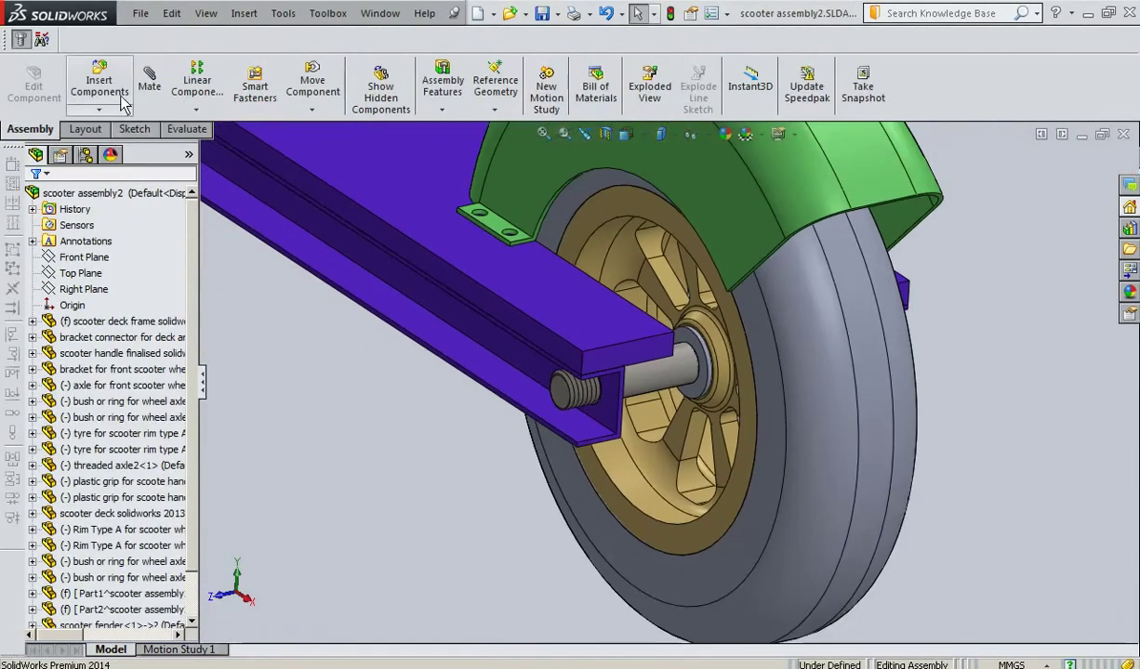
Insert the NUT FOR AXLE2 component next to the threaded axle end and zoom in on it.
left_click(602, 347)
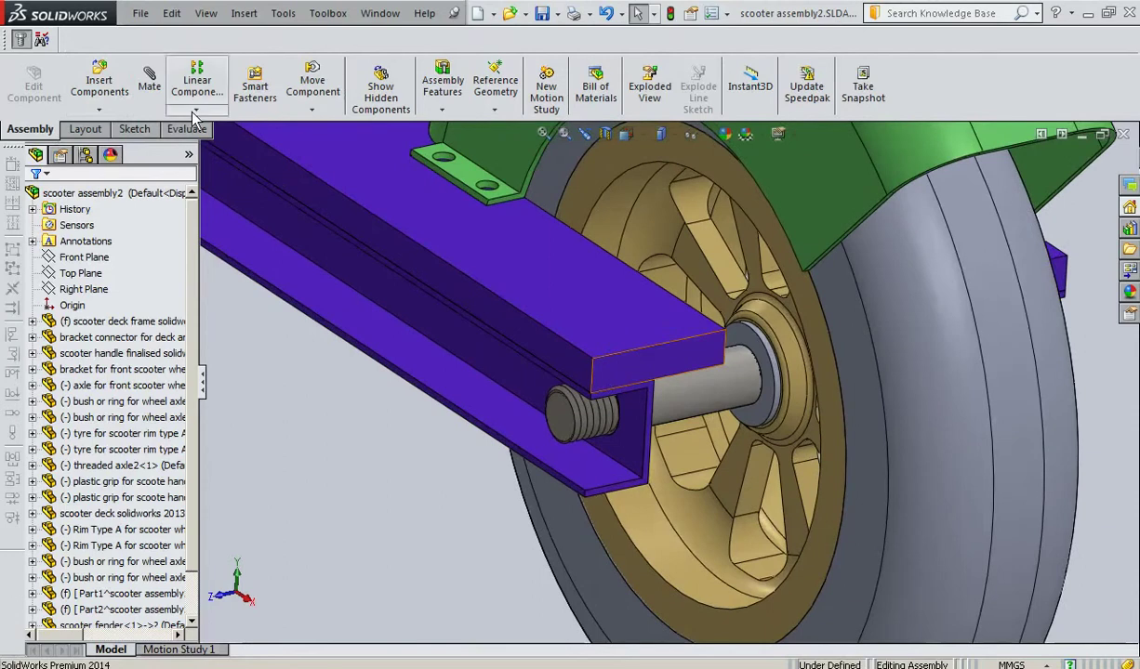
left_click(100, 93)
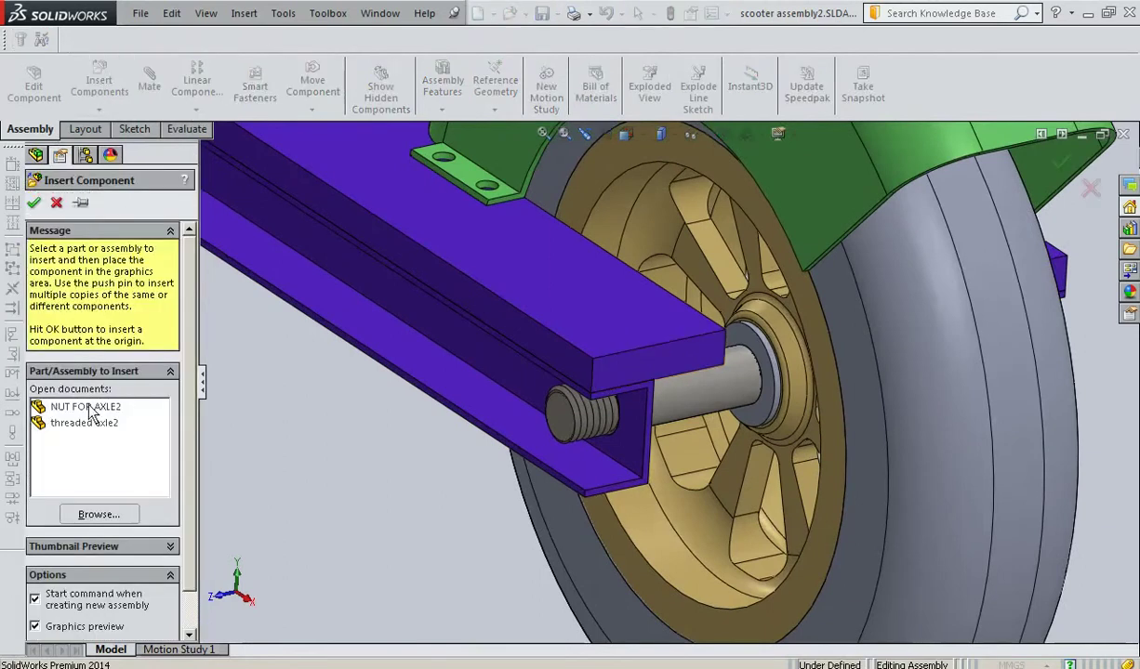
left_click(92, 409)
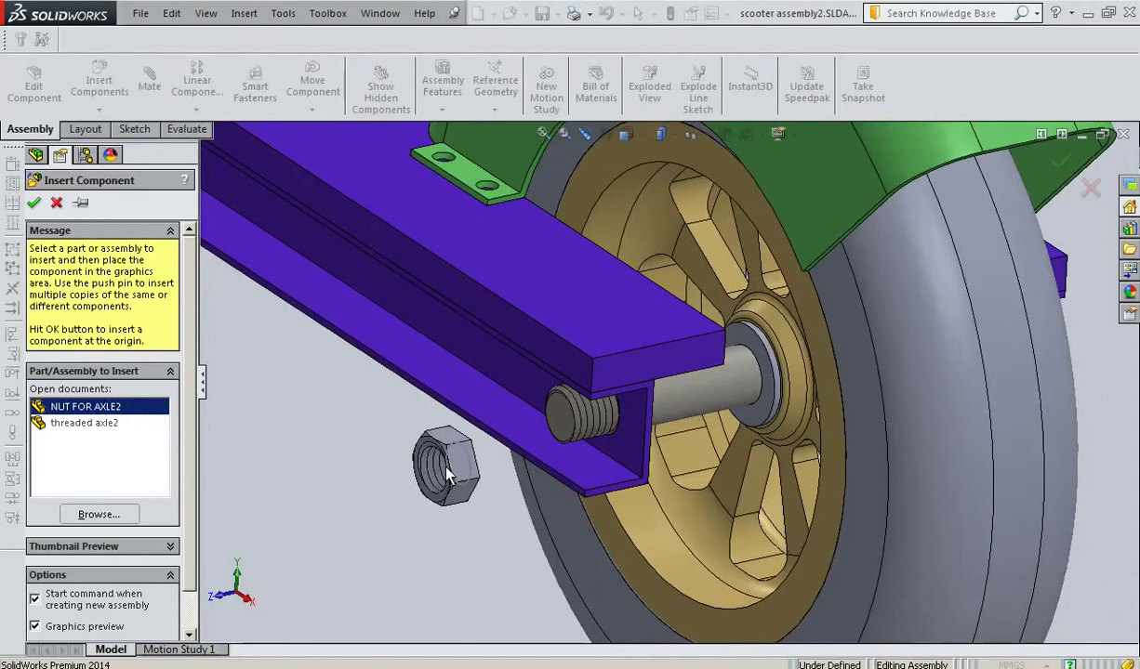
left_click(526, 472)
scroll(520, 469, "down", 2)
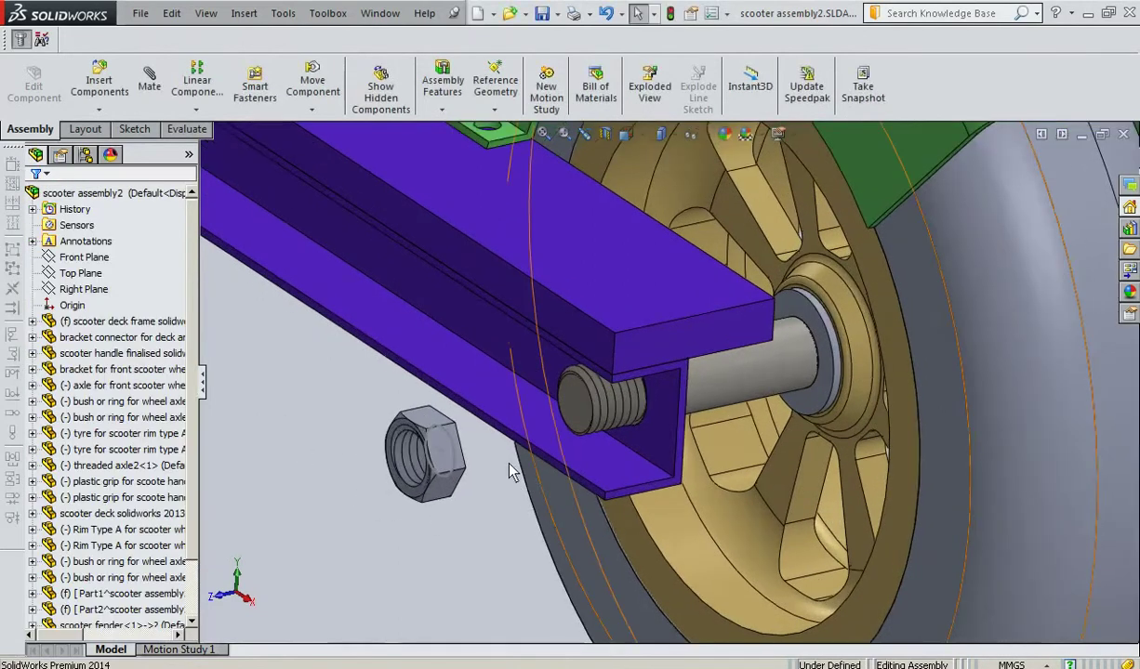
scroll(507, 472, "down", 2)
scroll(502, 474, "down", 2)
scroll(507, 446, "down", 2)
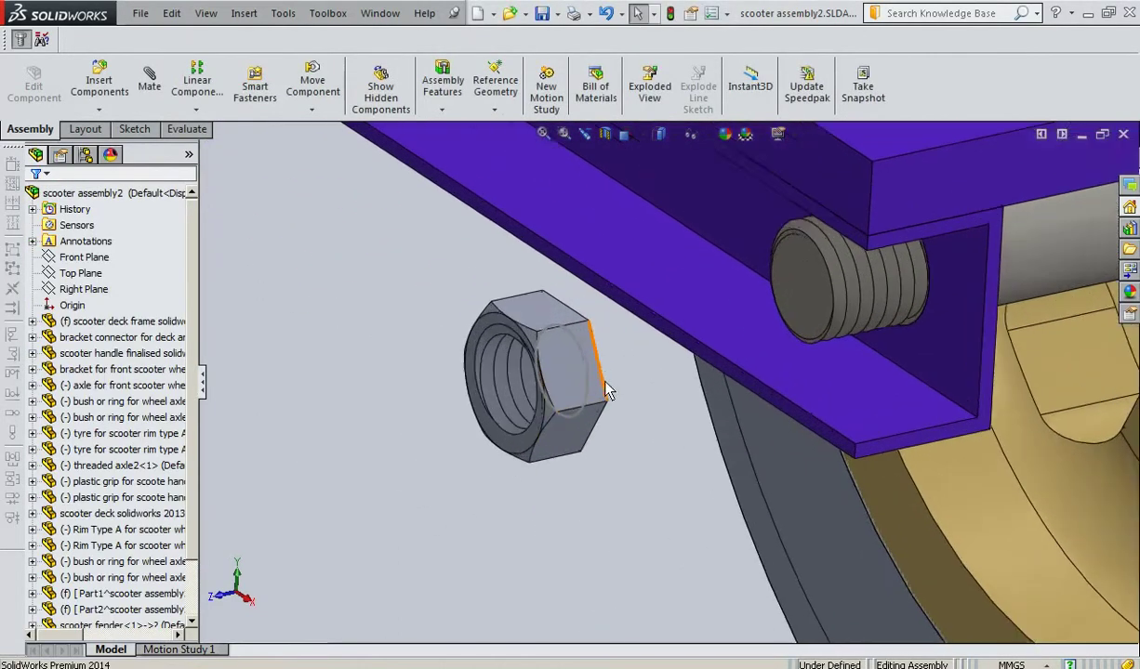
scroll(613, 381, "up", 2)
mouse_move(662, 387)
middle_mouse_down()
mouse_move(679, 401)
mouse_move(595, 420)
mouse_move(547, 411)
mouse_move(563, 420)
mouse_move(549, 393)
middle_mouse_up()
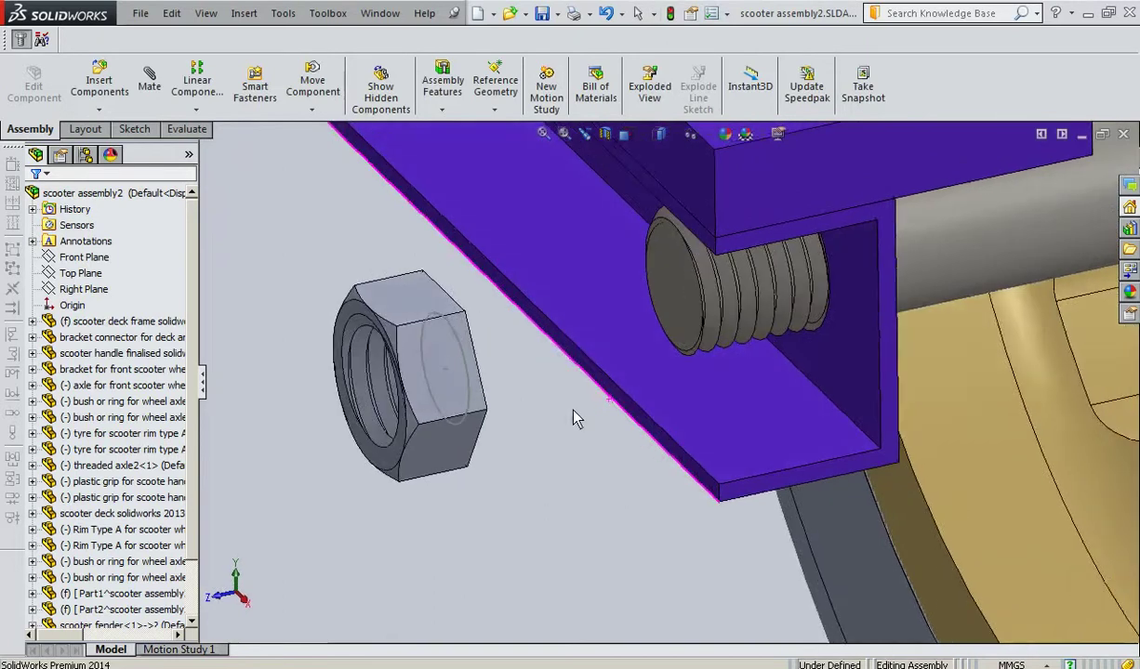
Add a concentric mate between the nut's circular edge and the bolt end edge.
left_click(148, 74)
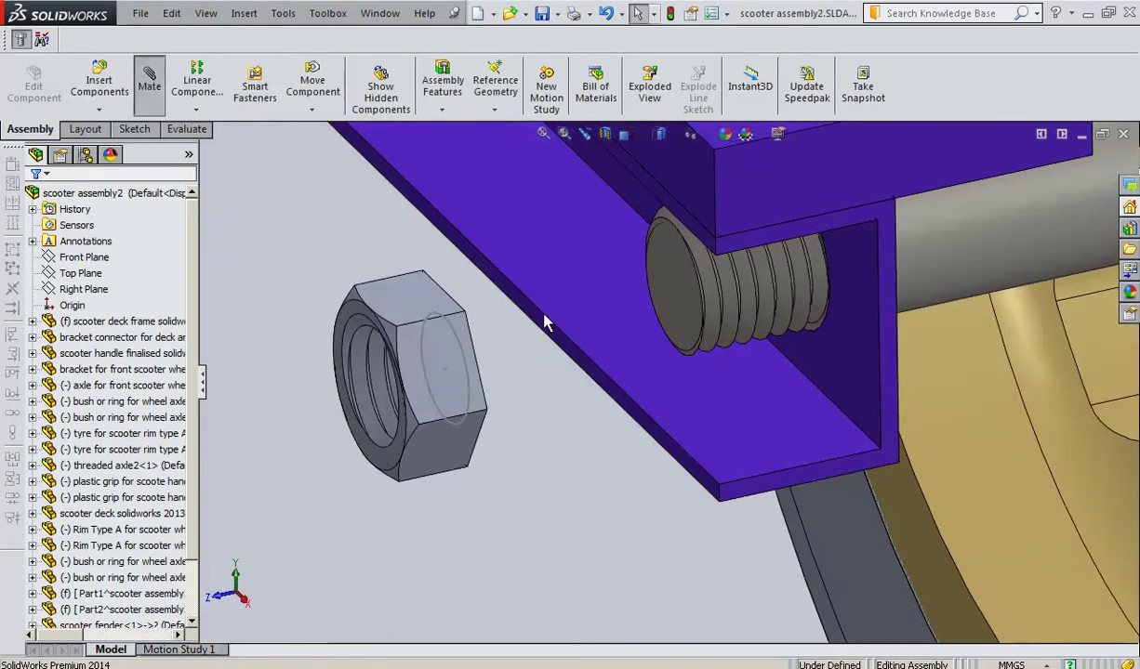
scroll(536, 342, "down", 2)
scroll(508, 356, "down", 1)
left_click(450, 349)
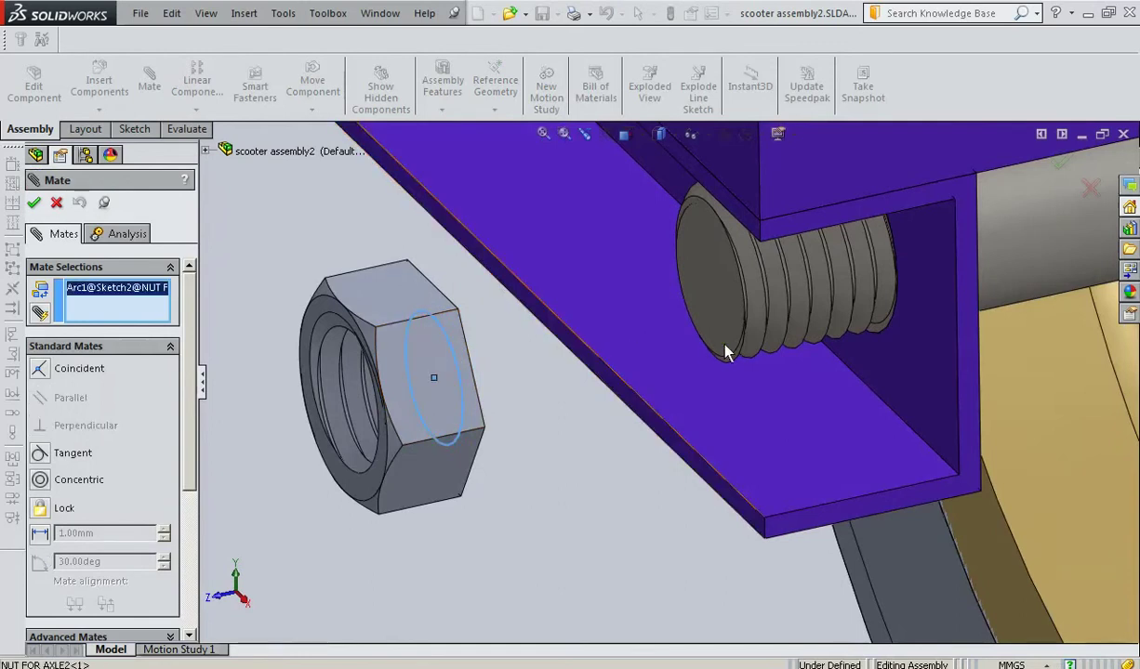
scroll(743, 335, "up", 1)
scroll(816, 314, "down", 2)
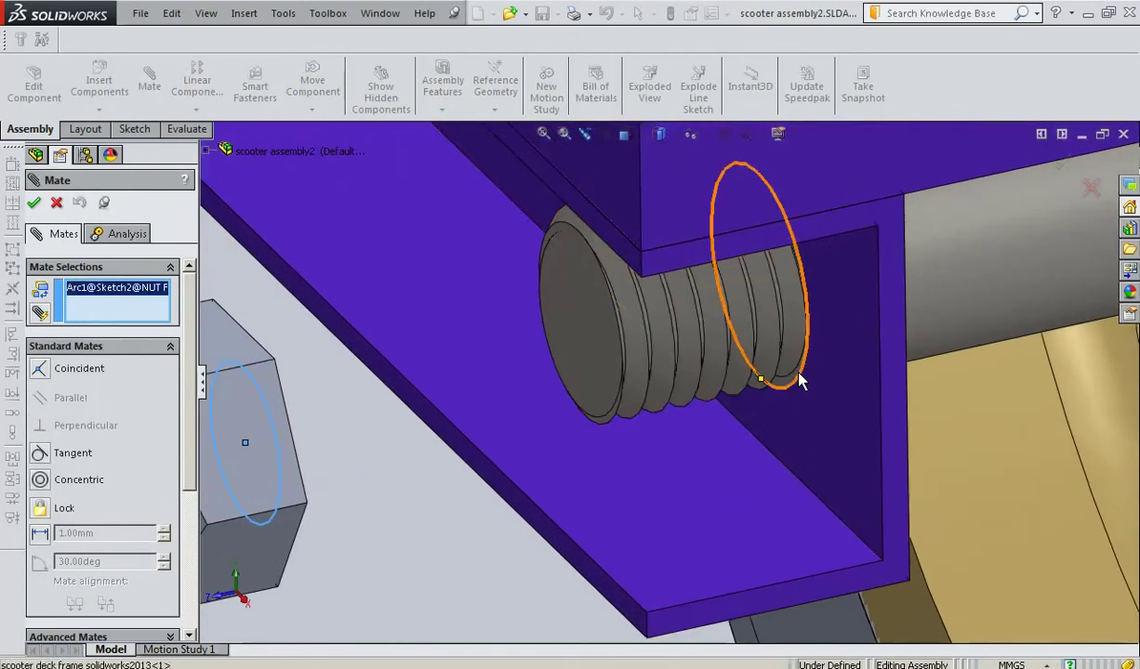
left_click(799, 379)
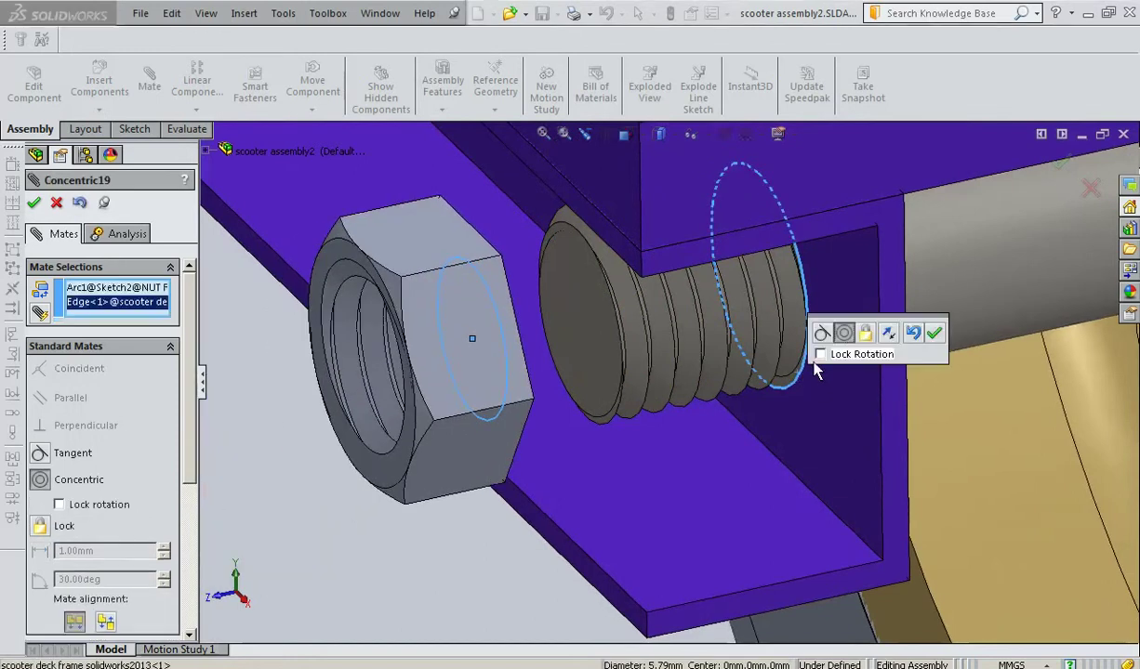
left_click(931, 335)
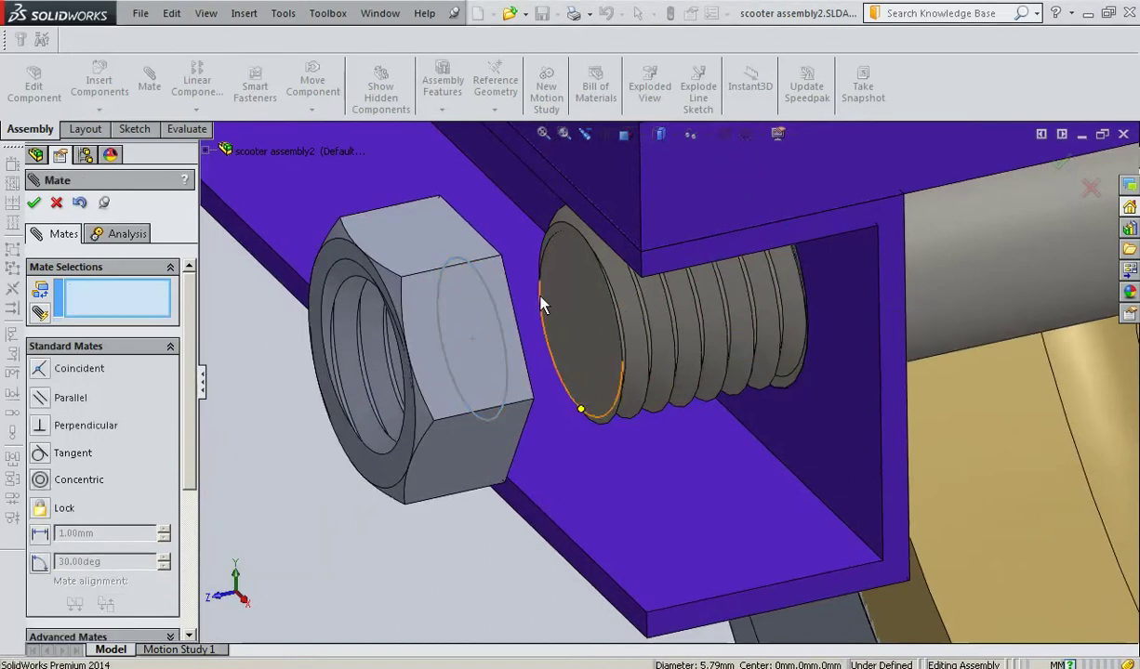
Add a coincident mate between the nut's inner face and the deck frame face.
middle_click_drag(533, 277, 243, 434)
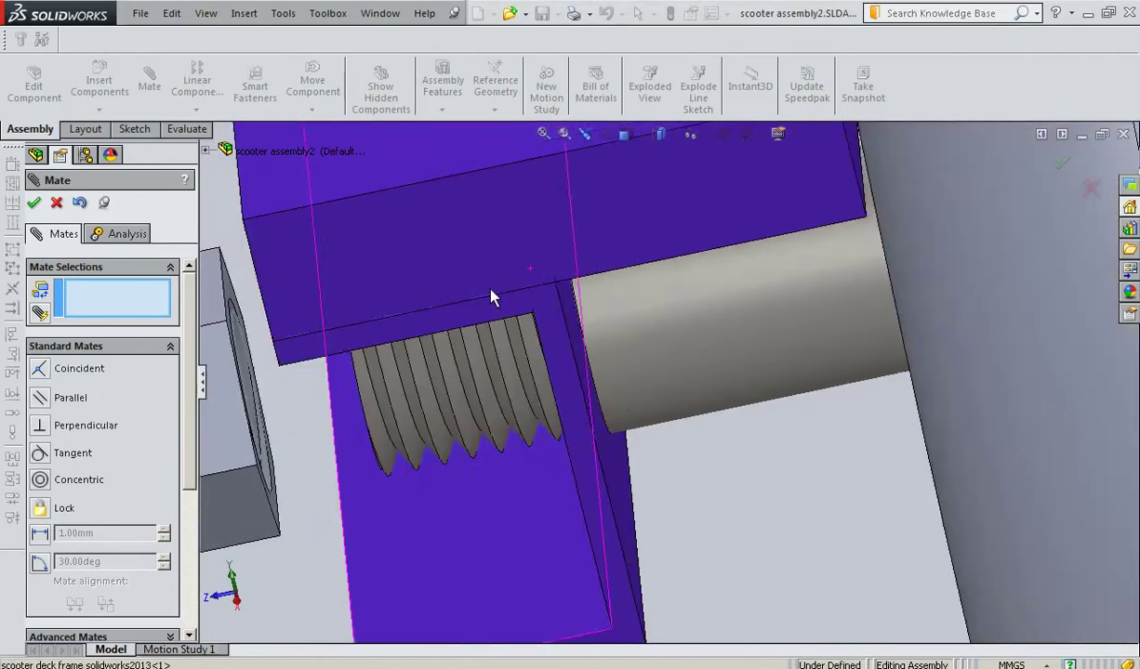
scroll(273, 395, "up", 3)
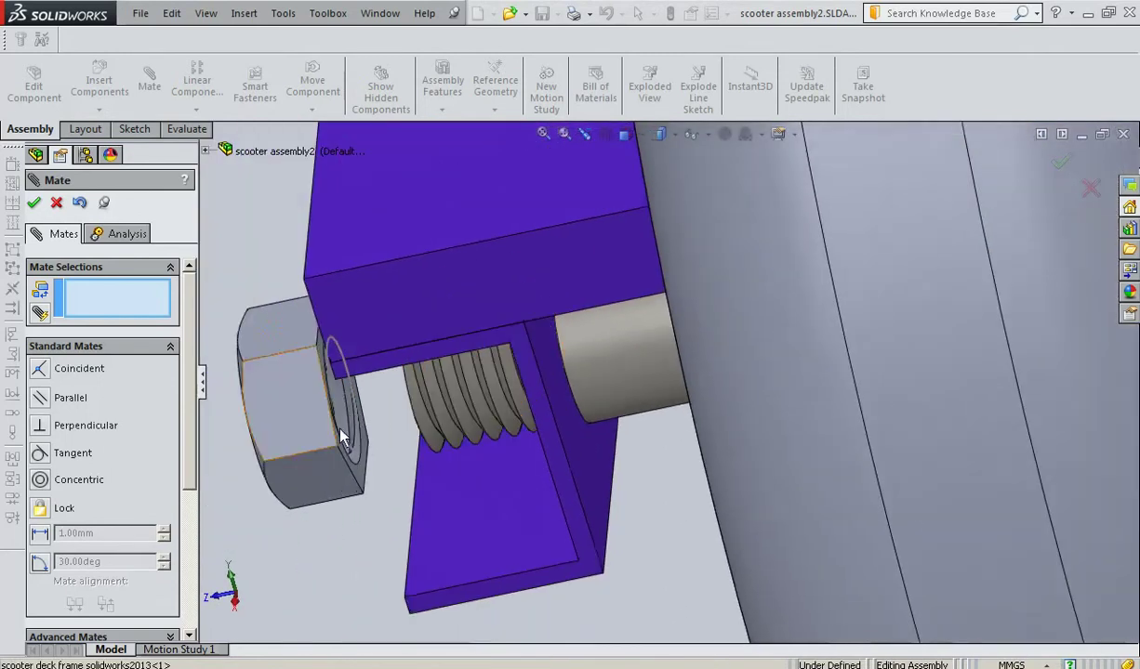
scroll(358, 448, "down", 2)
scroll(358, 448, "down", 2)
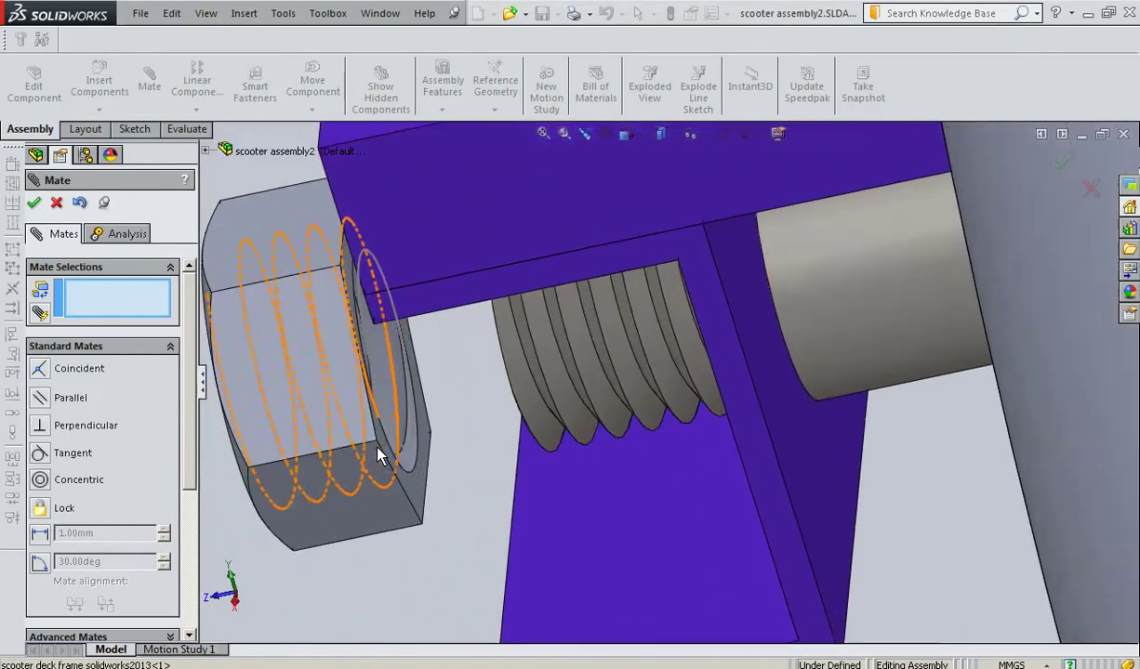
left_click(416, 495)
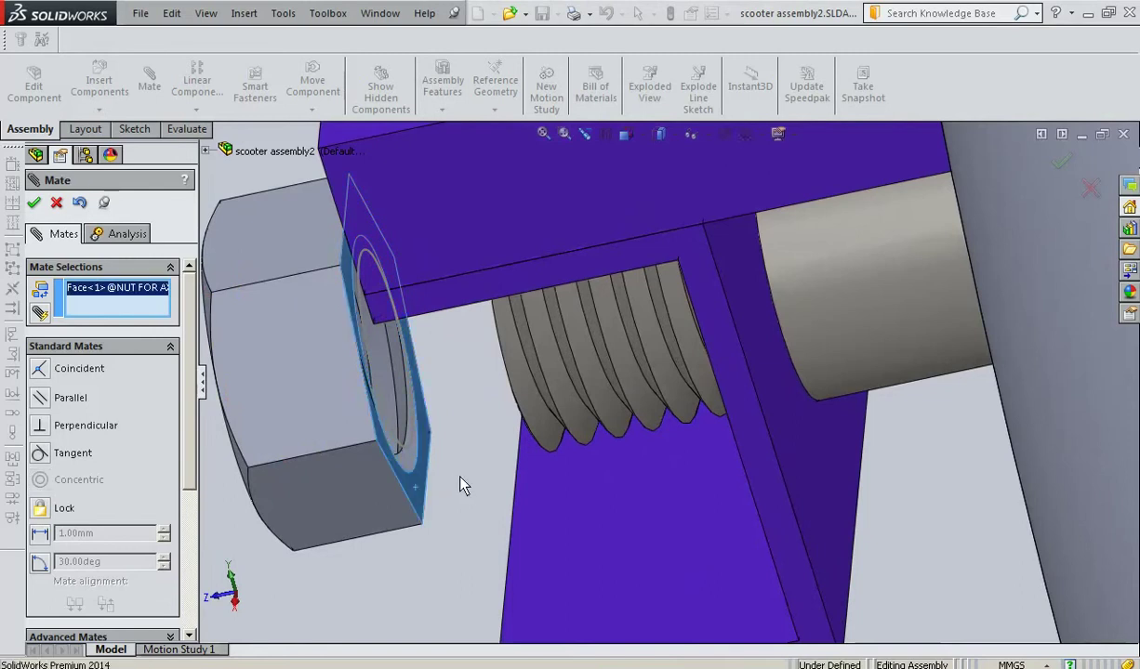
middle_click_drag(460, 483, 498, 467)
left_click(870, 308)
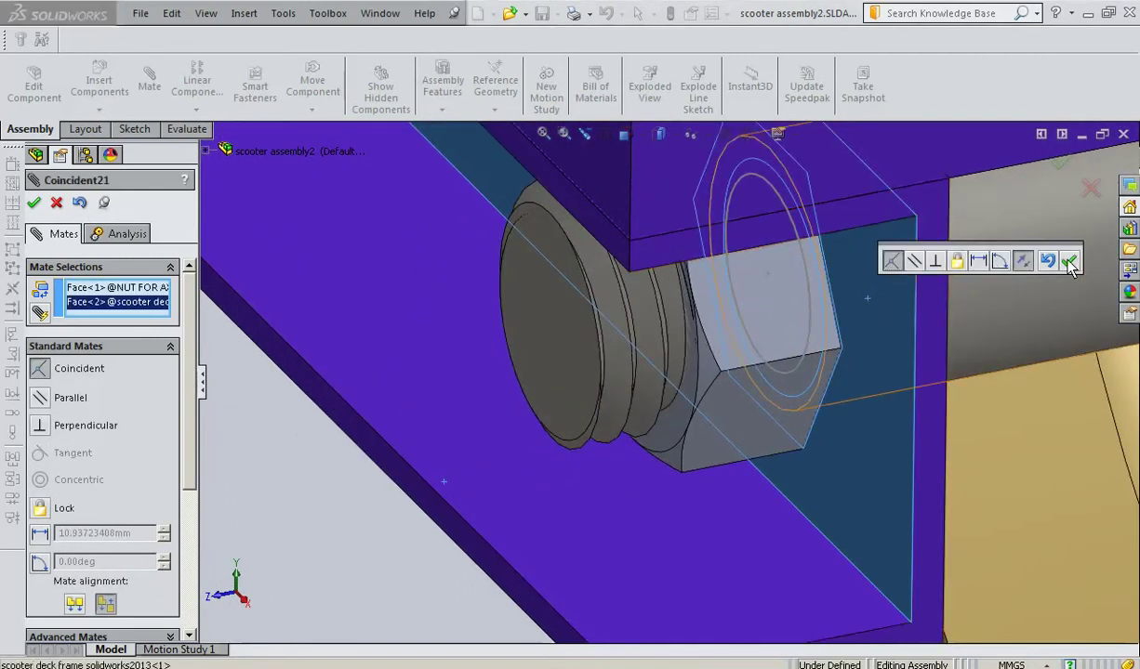
key("Return")
scroll(850, 363, "up", 3)
scroll(850, 363, "up", 1)
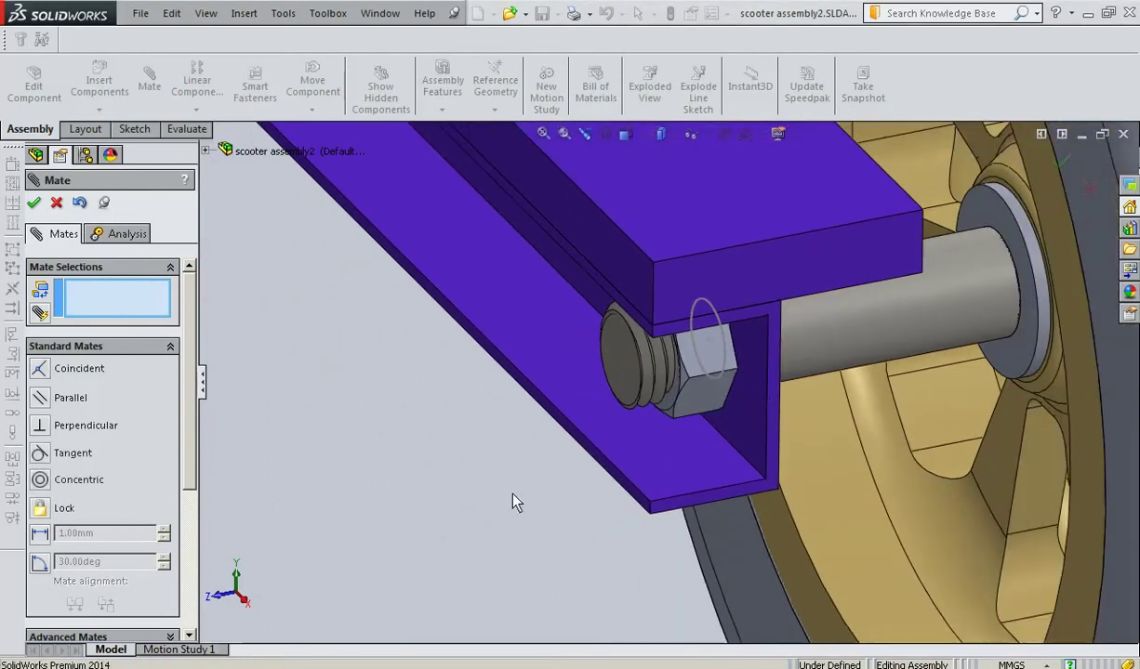
Close the Mate manager and orbit around the rear wheel to check the fitted nut.
left_click(33, 203)
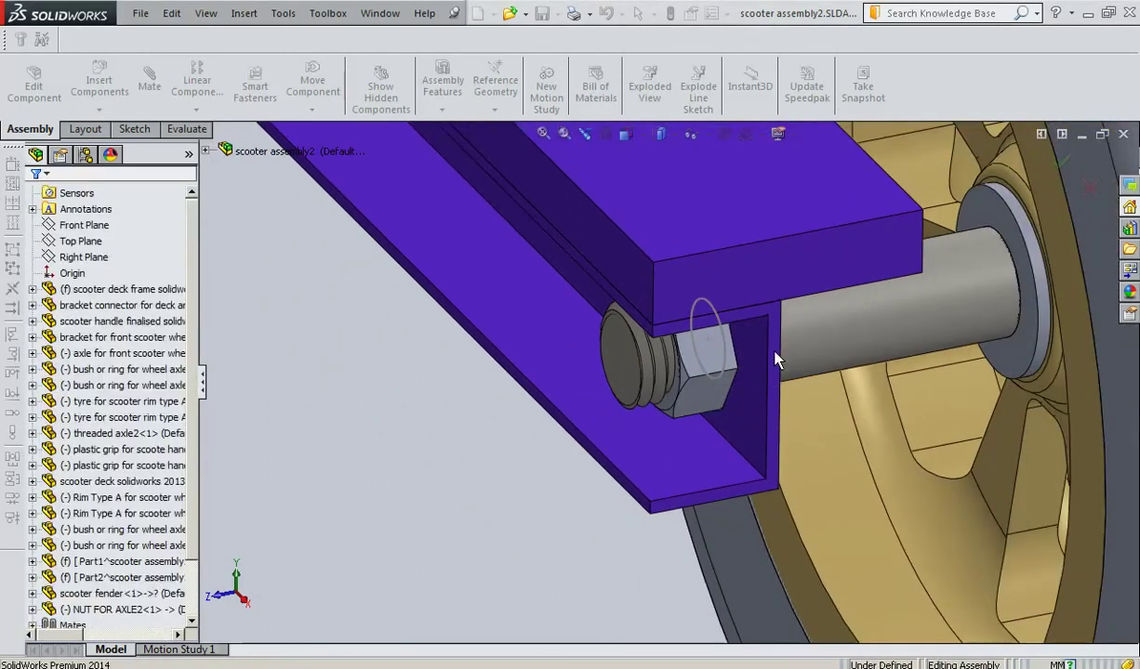
scroll(754, 370, "down", 2)
mouse_move(748, 373)
middle_mouse_down()
mouse_move(762, 293)
mouse_move(726, 319)
mouse_move(748, 324)
mouse_move(753, 355)
middle_mouse_up()
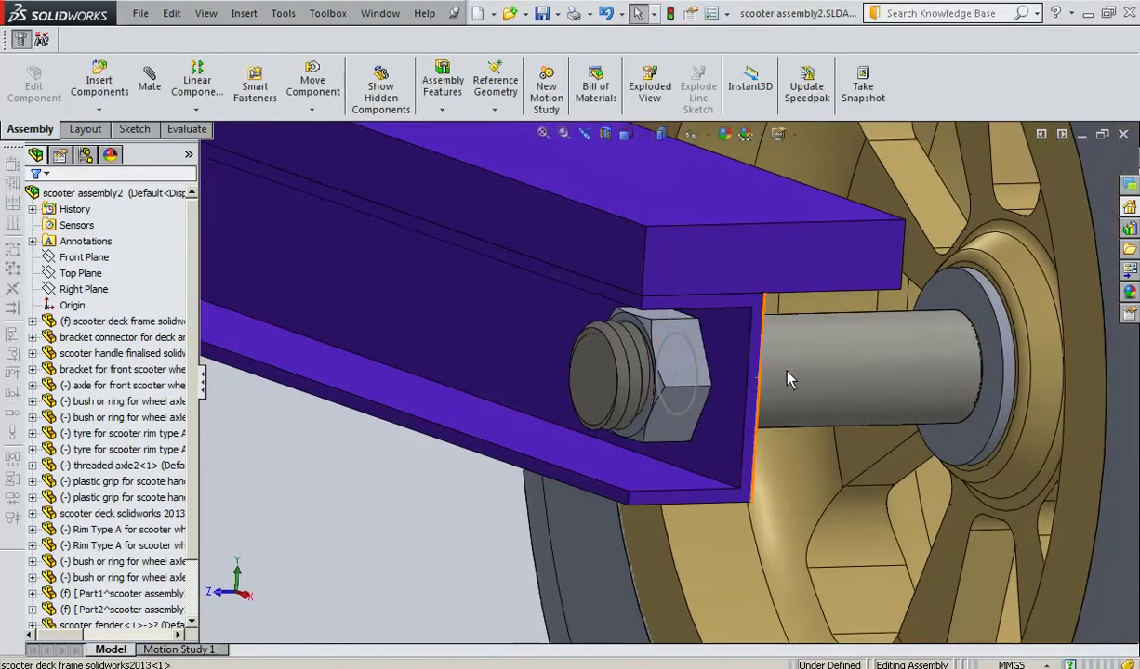
scroll(790, 379, "up", 1)
scroll(791, 381, "up", 2)
scroll(792, 381, "up", 1)
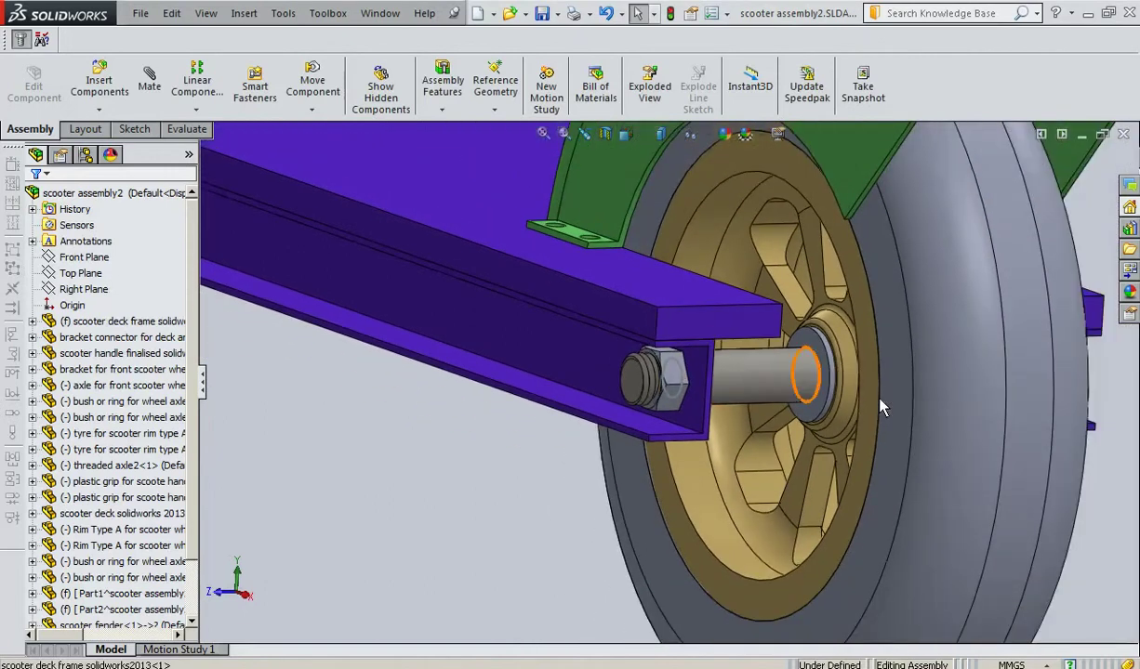
left_click(859, 407)
mouse_move(859, 406)
middle_mouse_down()
mouse_move(843, 408)
mouse_move(887, 409)
mouse_move(783, 395)
mouse_move(851, 398)
mouse_move(657, 347)
mouse_move(719, 379)
mouse_move(639, 376)
middle_mouse_up()
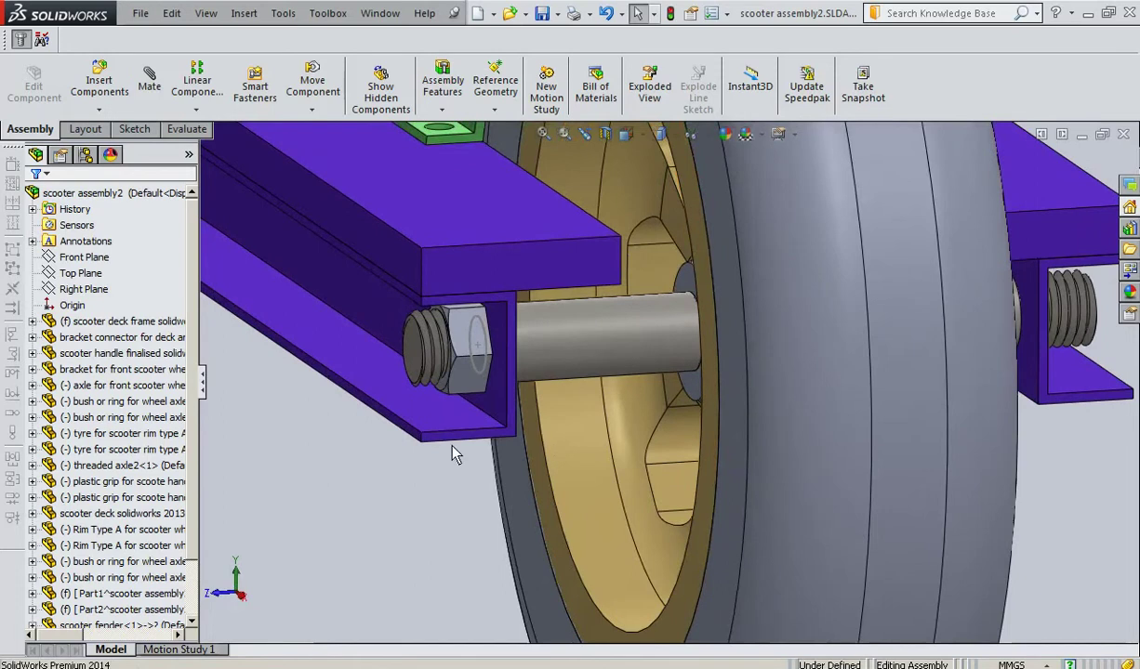
scroll(455, 452, "down", 2)
scroll(455, 453, "up", 2)
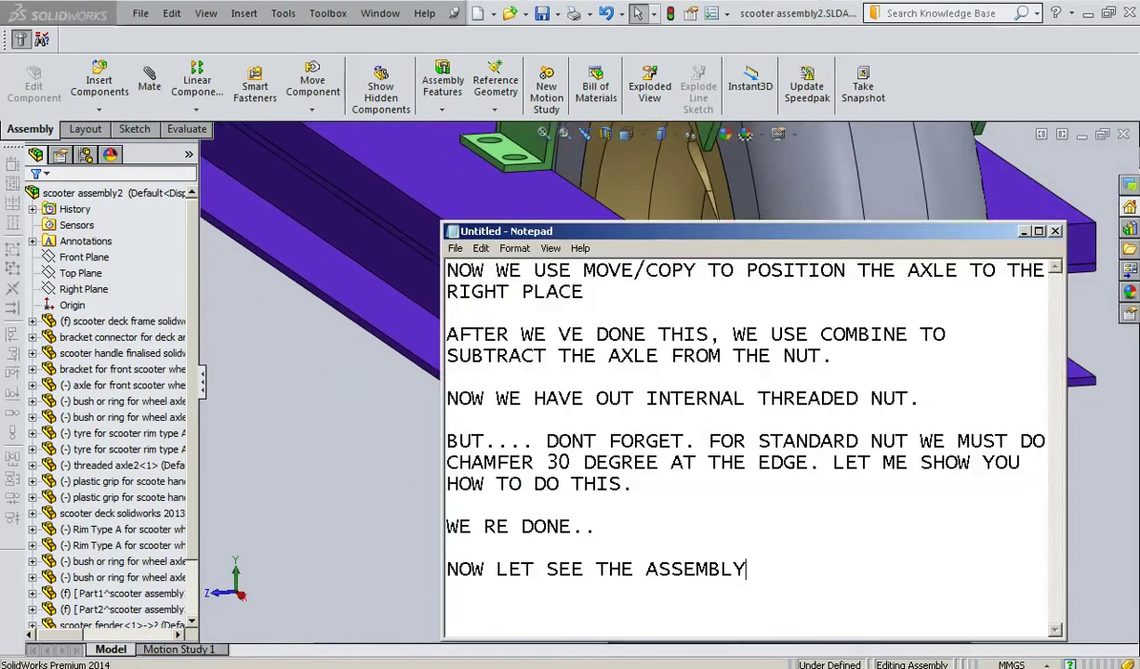
Clear the notes and write 'ALHAMDULILLAH..' plus 'TRY TO DO THE SAME FOR THE OTHER END. ALSO, DONT FORGET THE FRONT AXLE.'.
left_click_drag(446, 270, 903, 574)
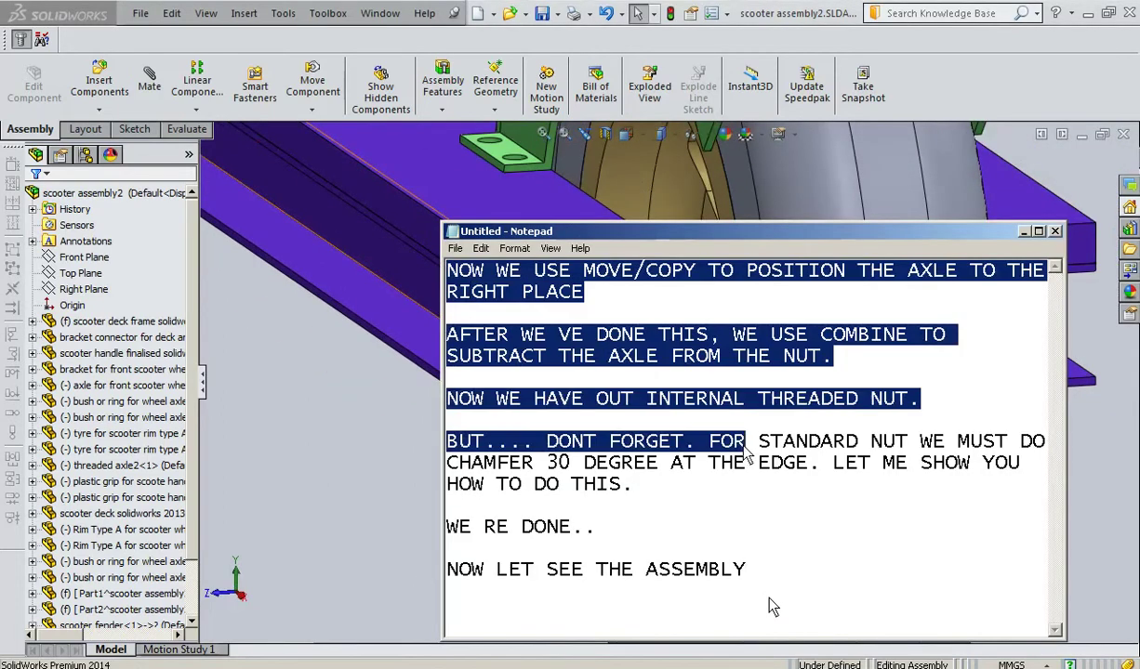
key("Delete")
type("ALHAMDULI")
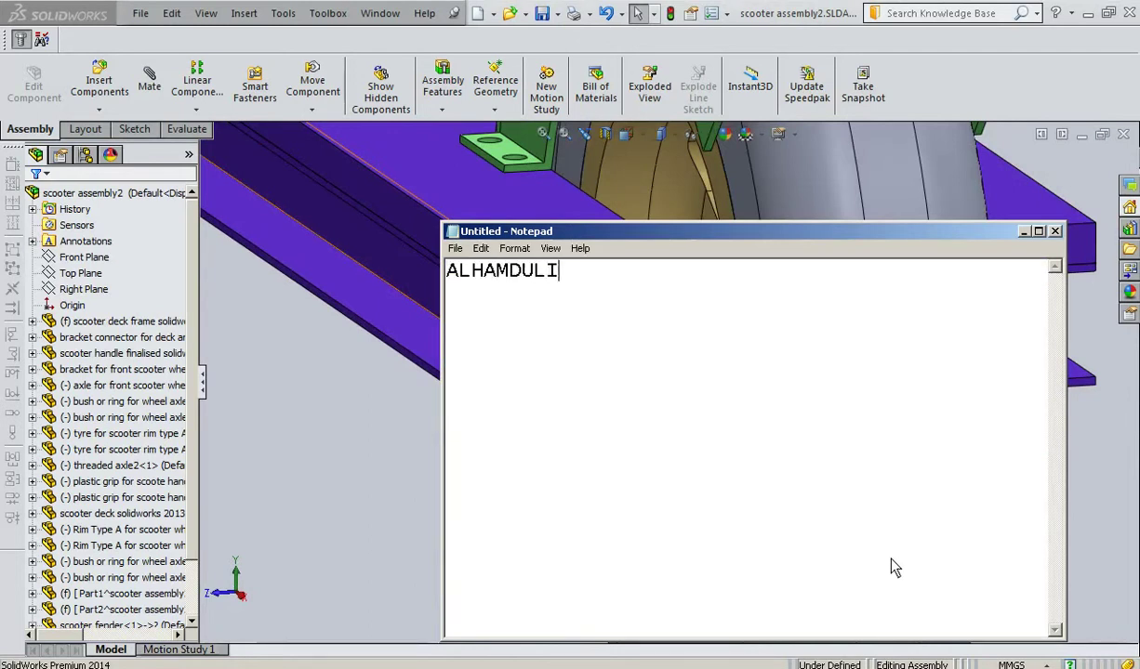
type("LLAH..")
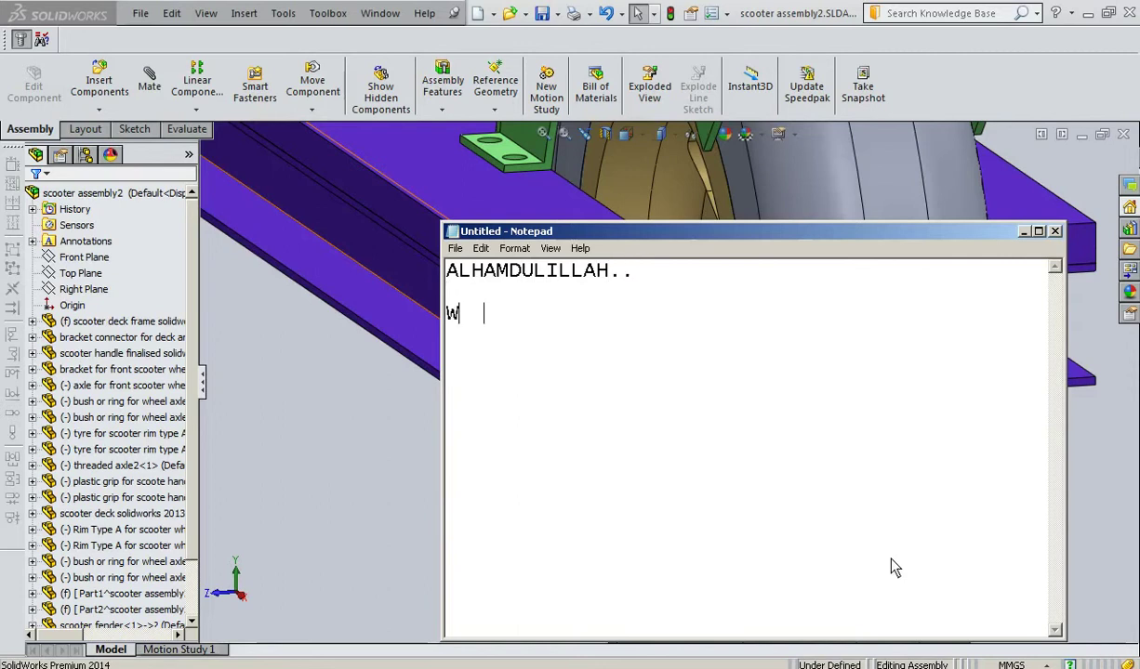
type("TRY")
type(" TO D")
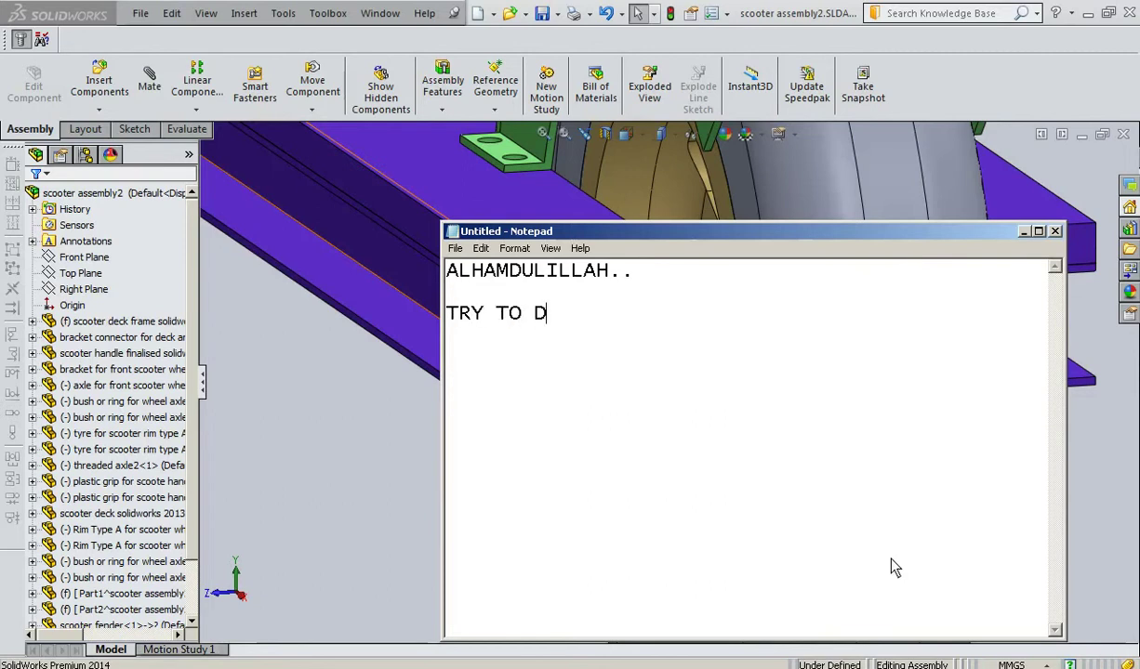
type("O THE SAME ")
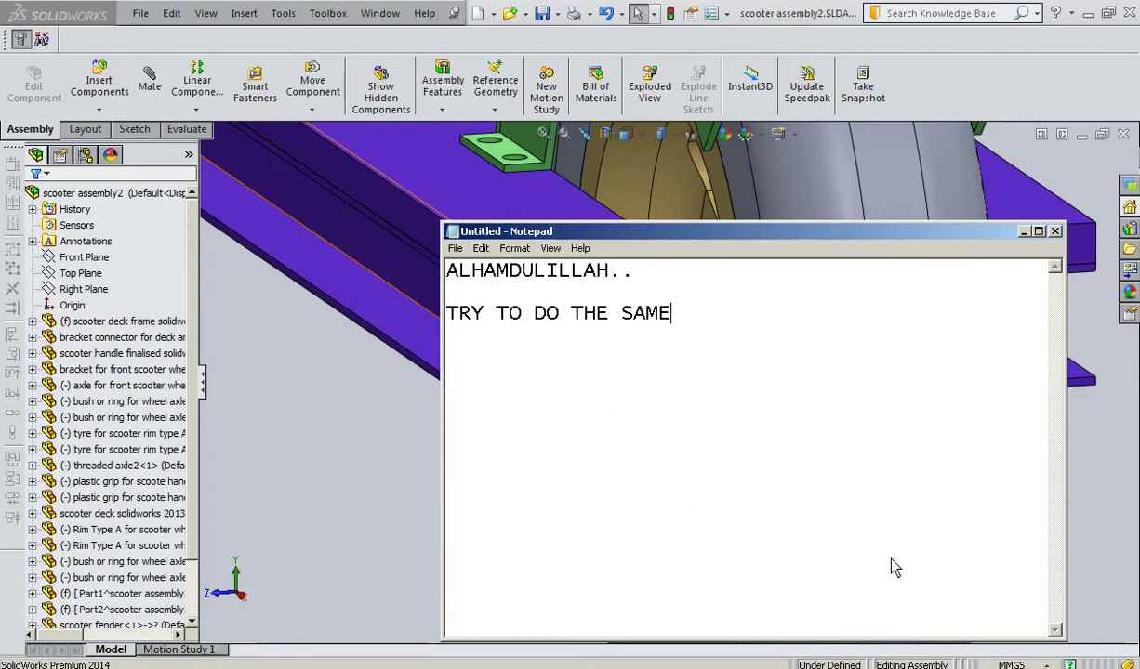
type("FOR THE O")
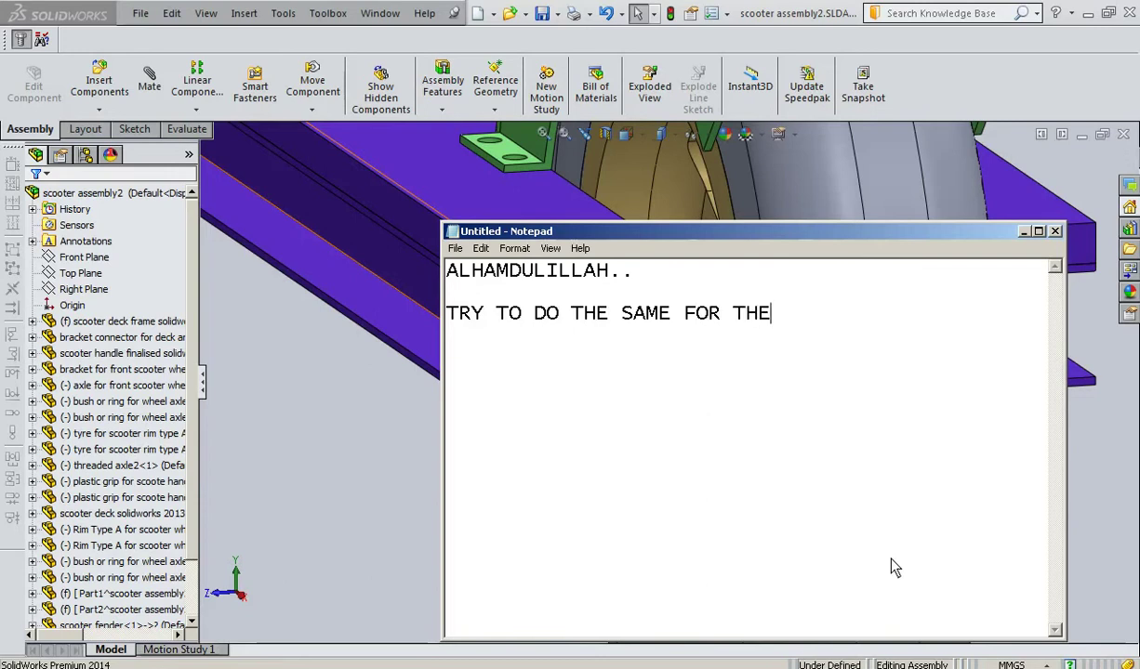
type("THER END.")
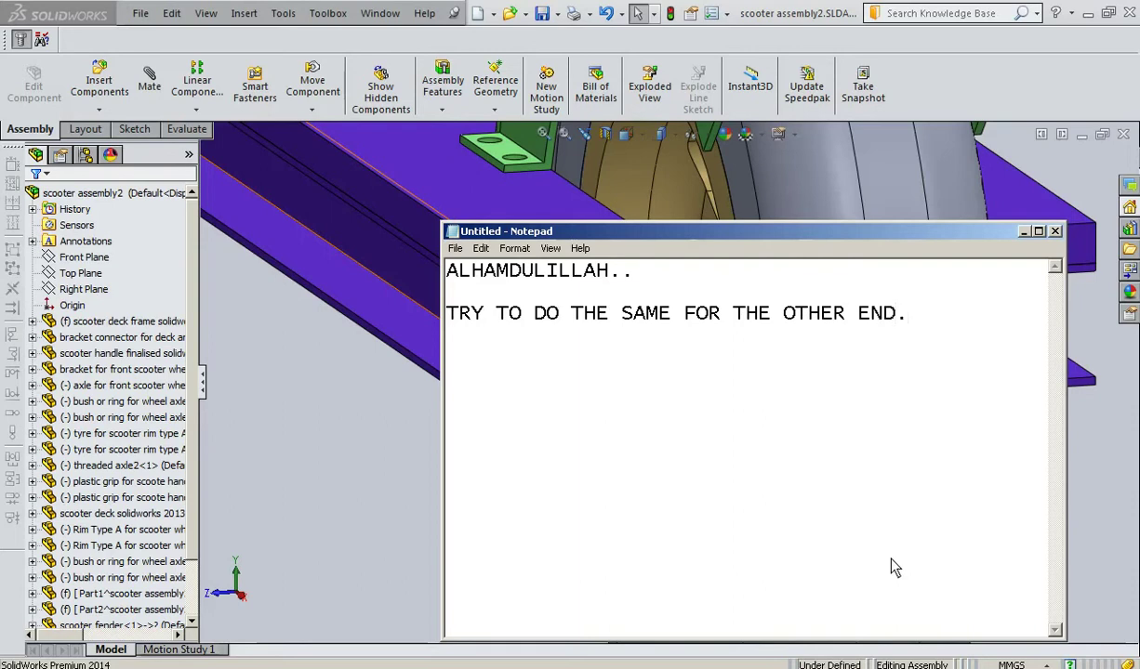
type(" ALSO,")
type(" DONT FOR")
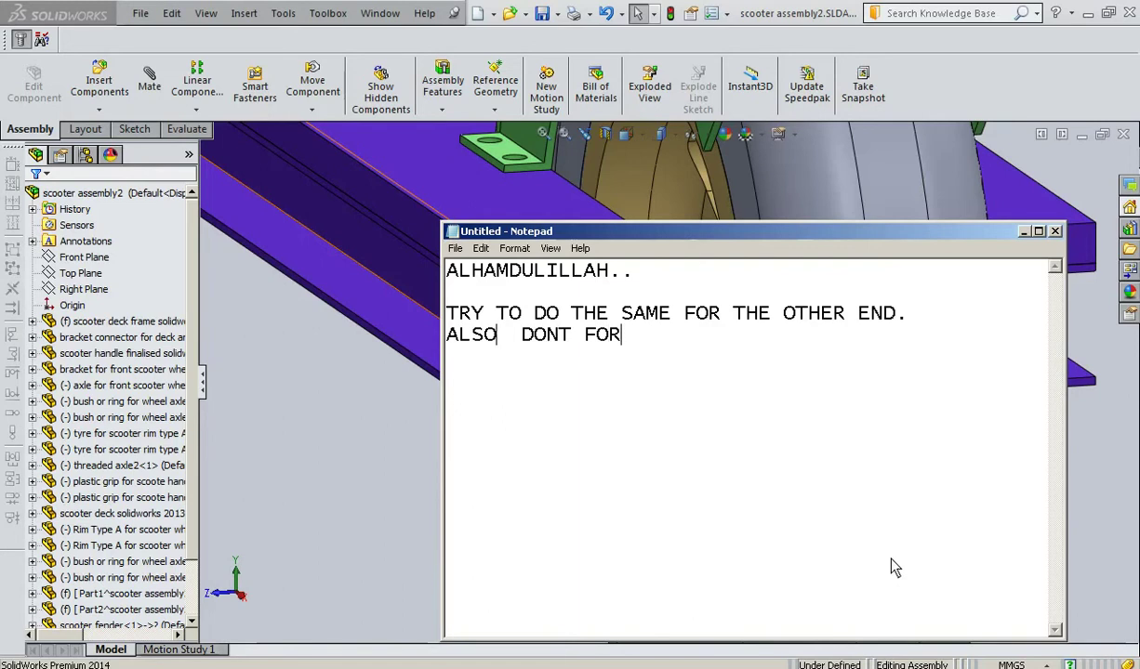
type("GET THE FRONT AXLE.  ")
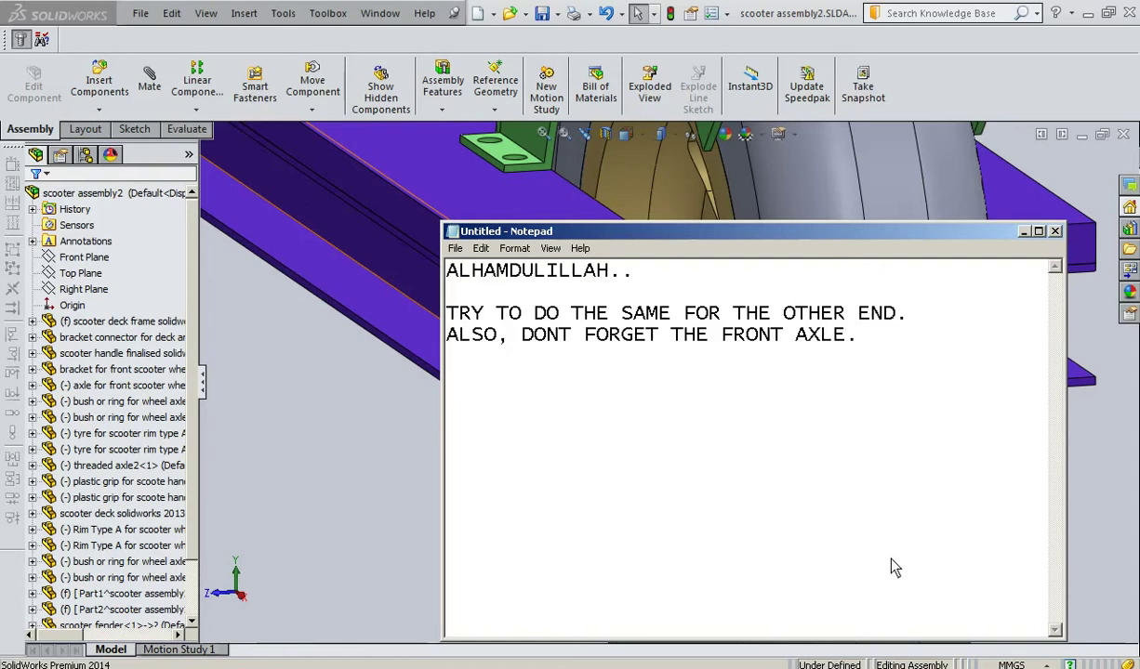
type("WASSA")
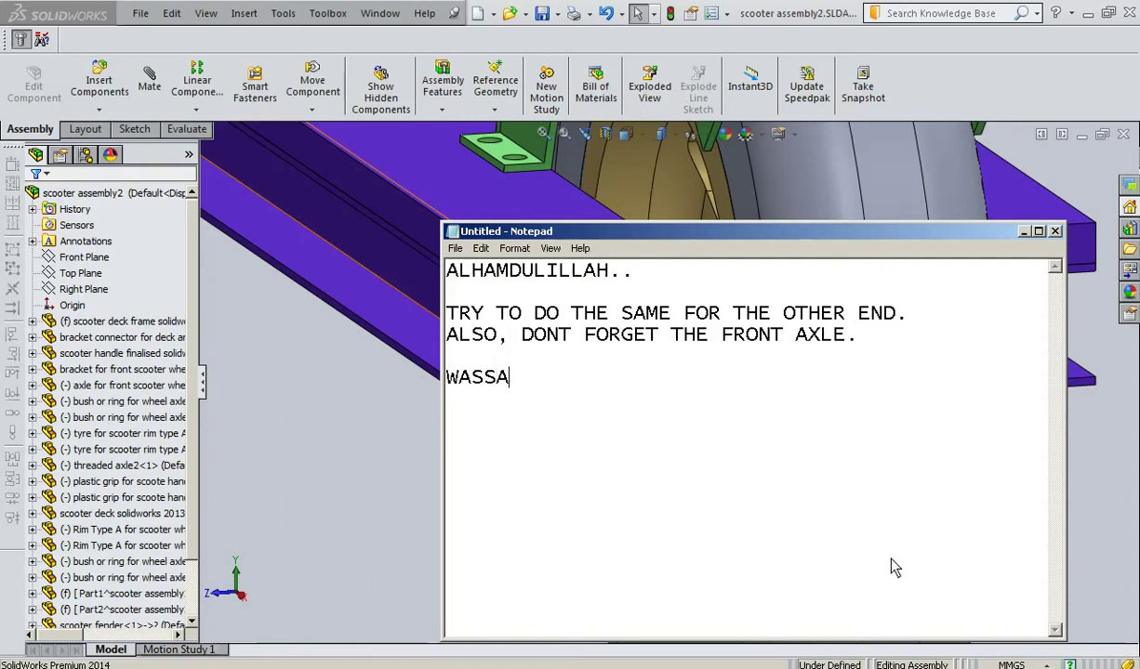
type("LAM HAPP")
type("Y MOD")
type("ELING")
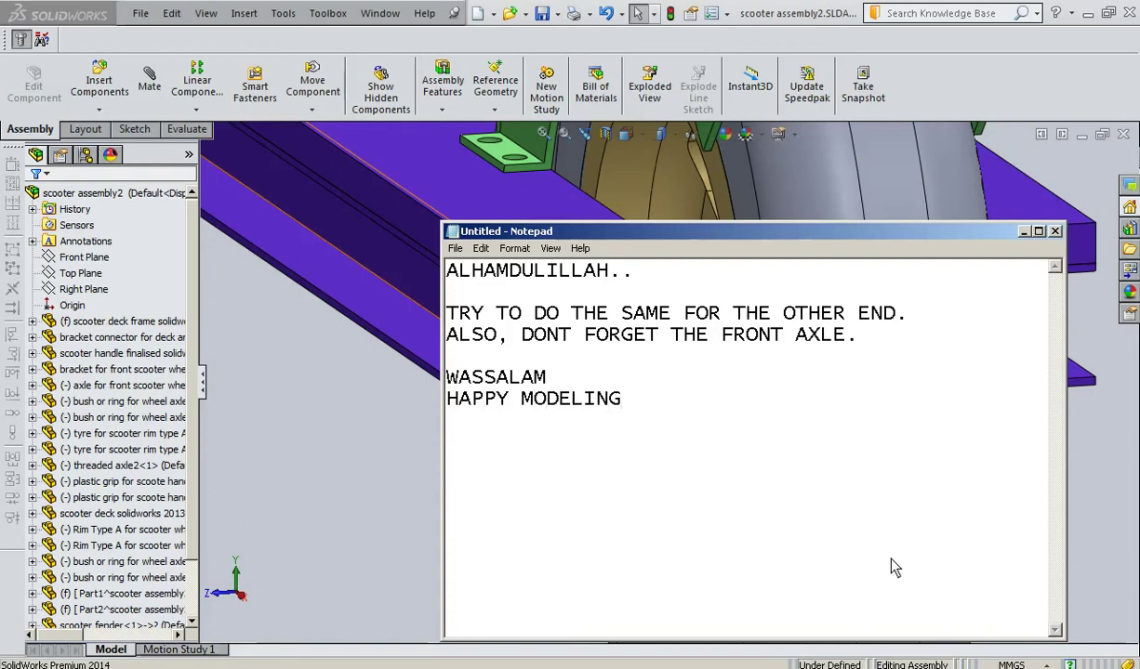